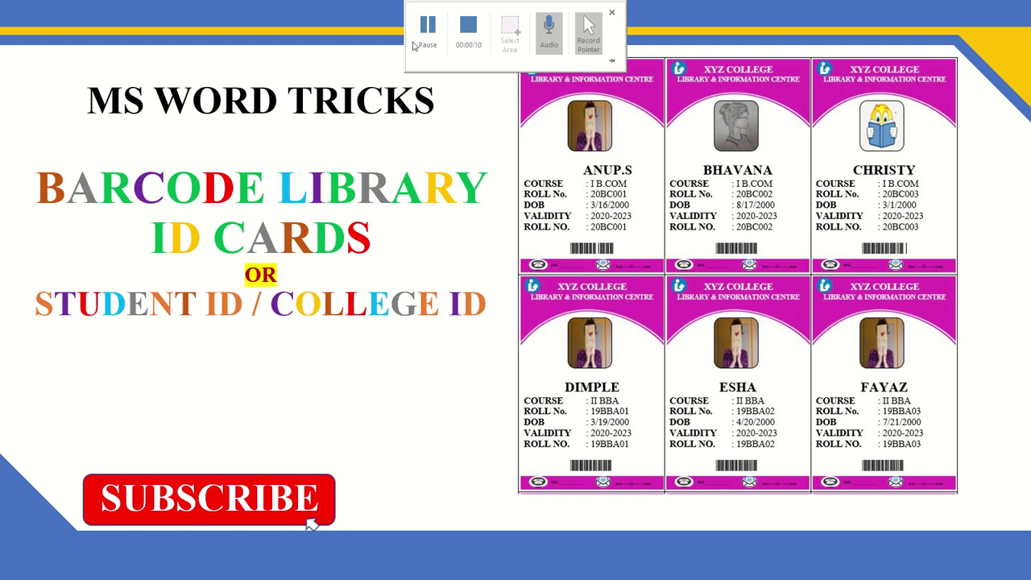
Review the finished ID Card sample document, scrolling through the cards and selecting a student photo.
{"action": "key", "text": "alt+Tab"}
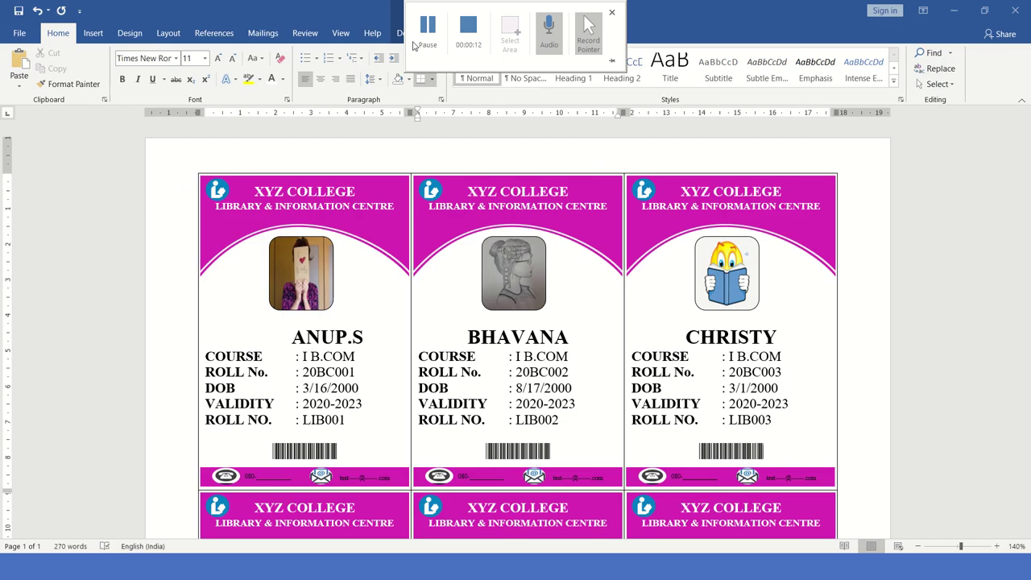
{"action": "scroll", "coordinate": [499, 235], "scroll_direction": "down", "scroll_amount": 4}
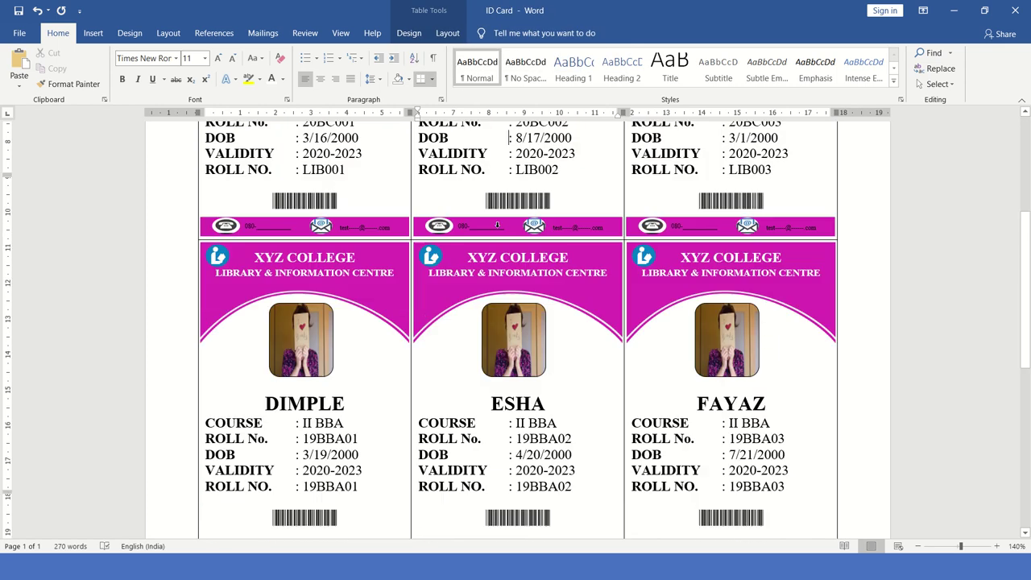
{"action": "scroll", "coordinate": [499, 235], "scroll_direction": "down", "scroll_amount": 4}
{"action": "scroll", "coordinate": [500, 234], "scroll_direction": "down", "scroll_amount": 1}
{"action": "scroll", "coordinate": [500, 234], "scroll_direction": "up", "scroll_amount": 10}
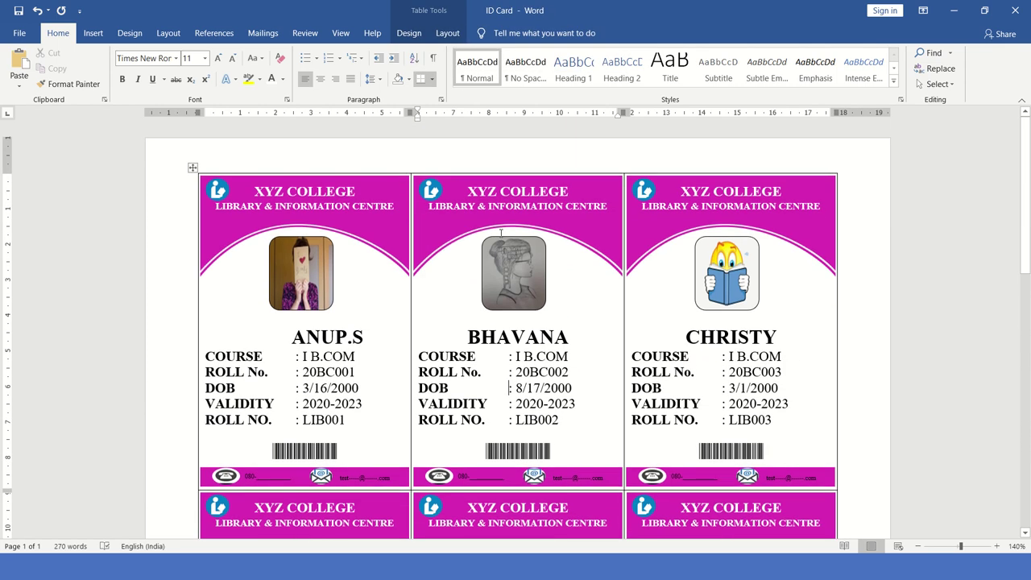
{"action": "scroll", "coordinate": [497, 255], "scroll_direction": "down", "scroll_amount": 5}
{"action": "scroll", "coordinate": [498, 254], "scroll_direction": "down", "scroll_amount": 5}
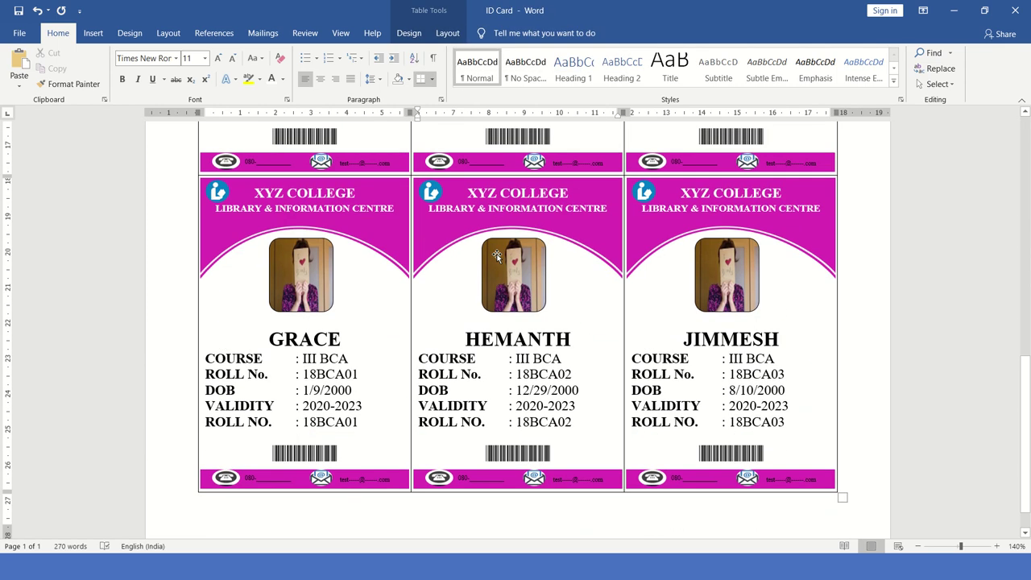
{"action": "scroll", "coordinate": [497, 255], "scroll_direction": "up", "scroll_amount": 3}
{"action": "scroll", "coordinate": [498, 255], "scroll_direction": "up", "scroll_amount": 3}
{"action": "scroll", "coordinate": [497, 254], "scroll_direction": "up", "scroll_amount": 3}
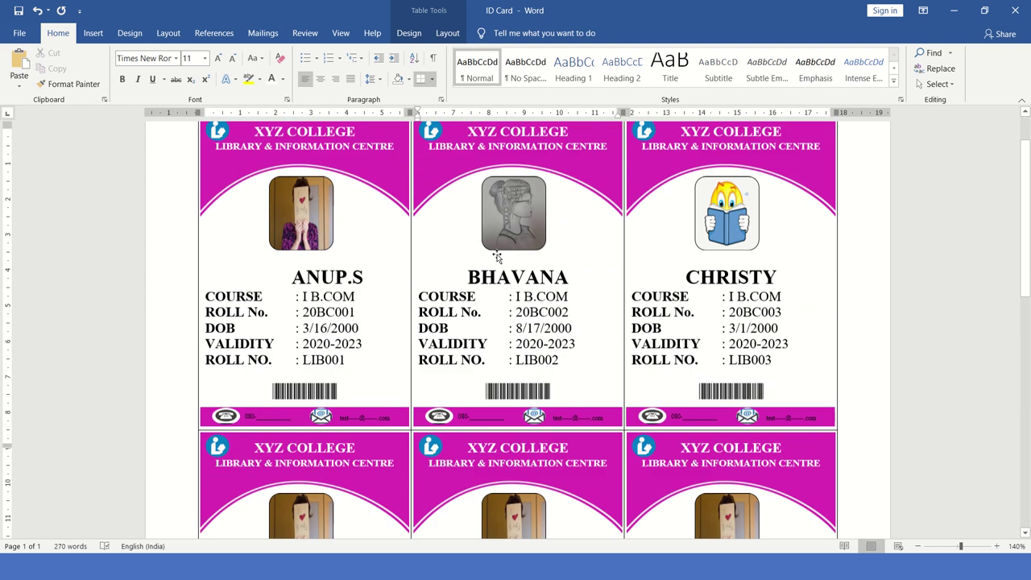
{"action": "scroll", "coordinate": [498, 255], "scroll_direction": "up", "scroll_amount": 1}
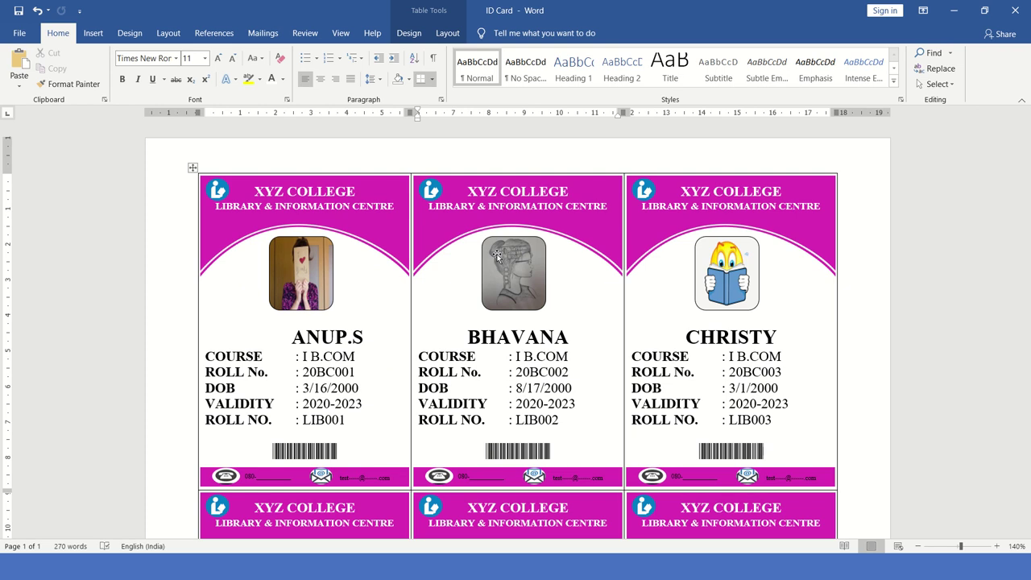
{"action": "left_click", "coordinate": [518, 244]}
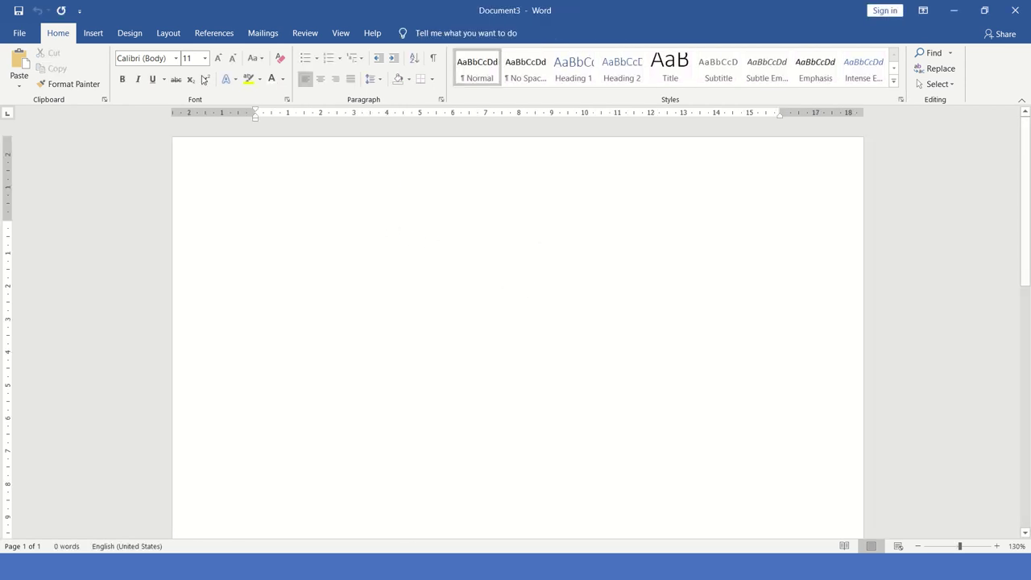
Set the page to A4 paper in portrait orientation with Narrow margins.
{"action": "left_click", "coordinate": [171, 33]}
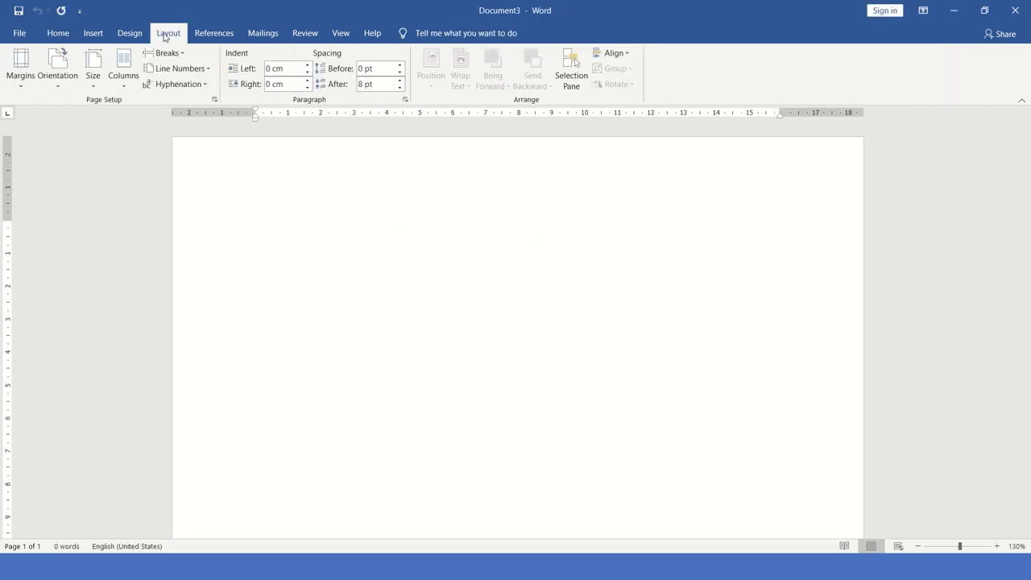
{"action": "left_click", "coordinate": [102, 86]}
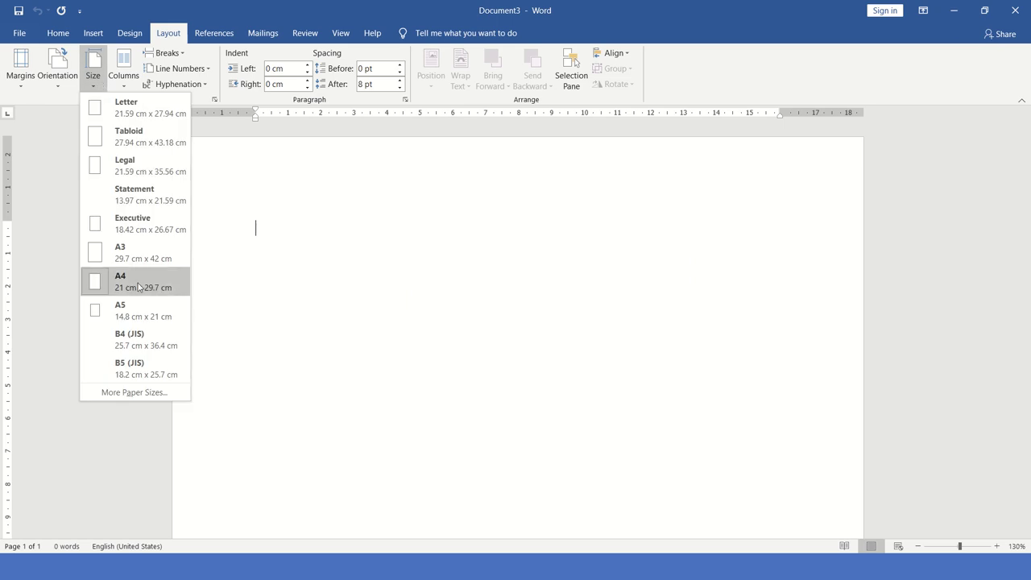
{"action": "left_click", "coordinate": [135, 287]}
{"action": "left_click", "coordinate": [52, 81]}
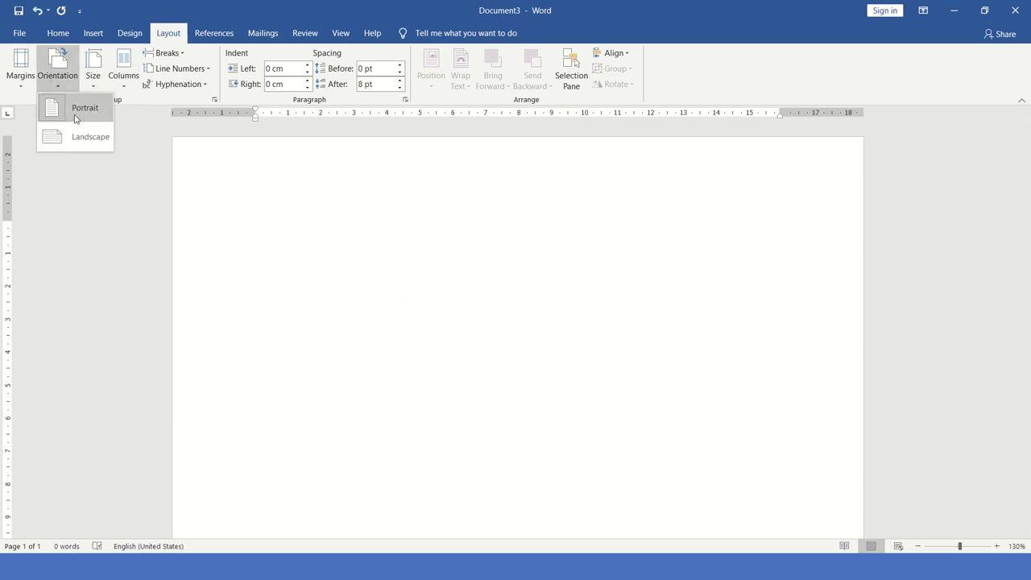
{"action": "left_click", "coordinate": [75, 118]}
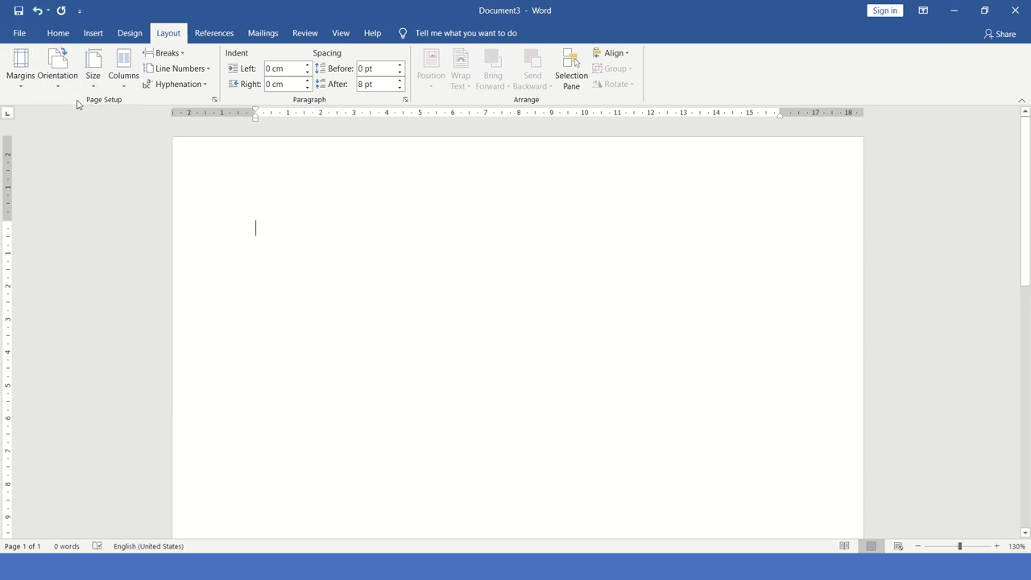
{"action": "left_click", "coordinate": [69, 86]}
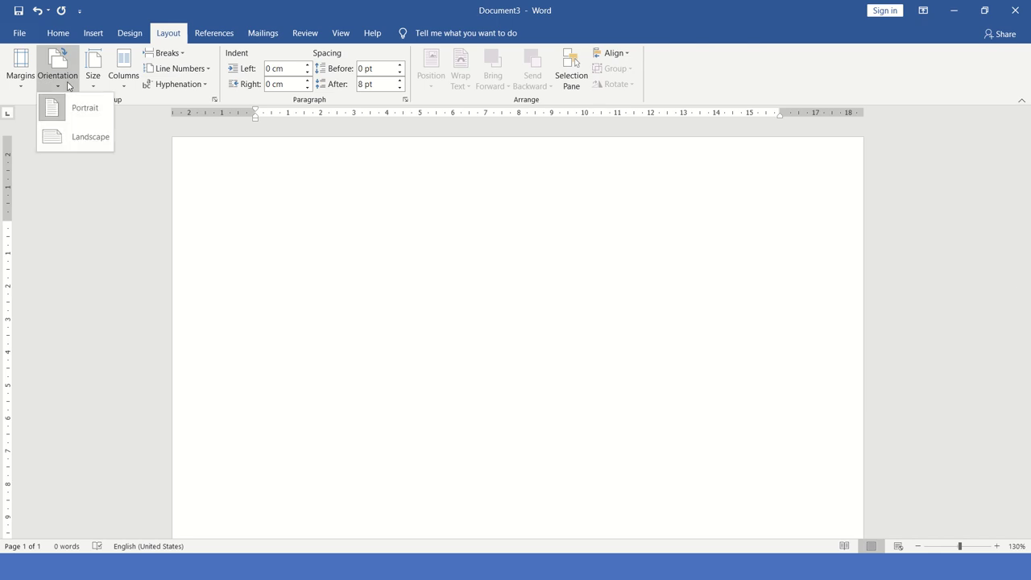
{"action": "left_click", "coordinate": [24, 86]}
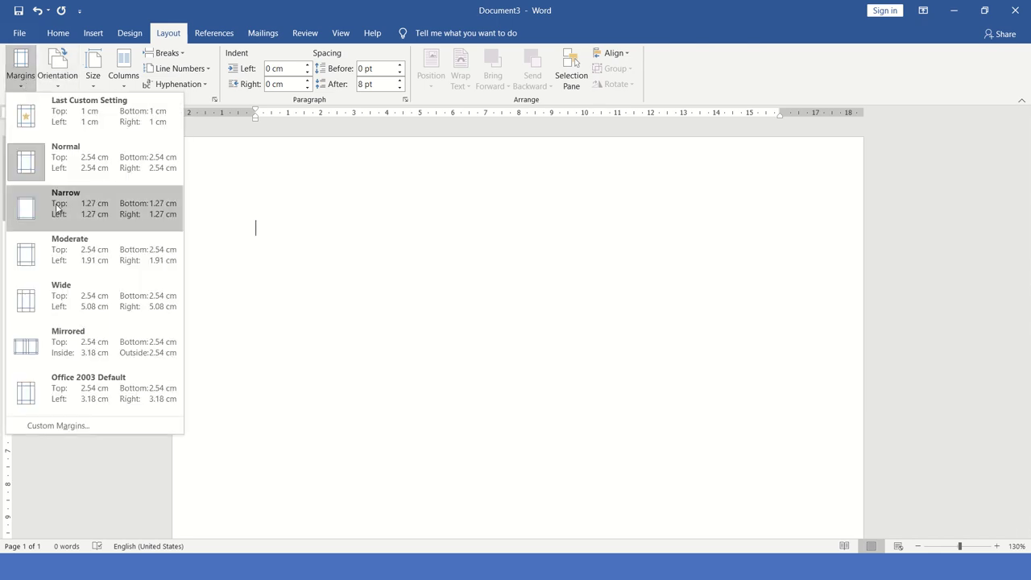
{"action": "left_click", "coordinate": [59, 210]}
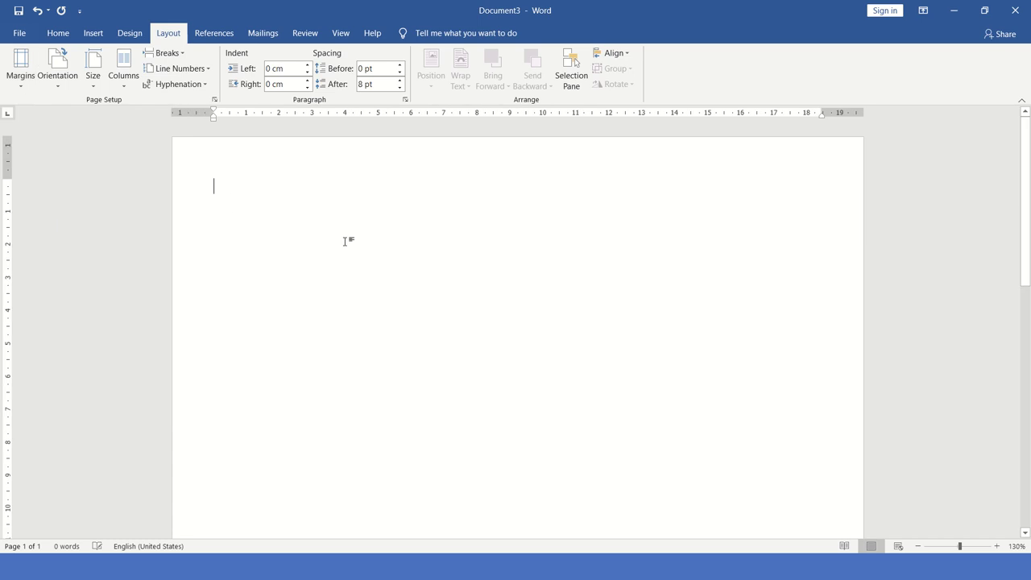
{"action": "left_click", "coordinate": [99, 36]}
{"action": "left_click", "coordinate": [97, 78]}
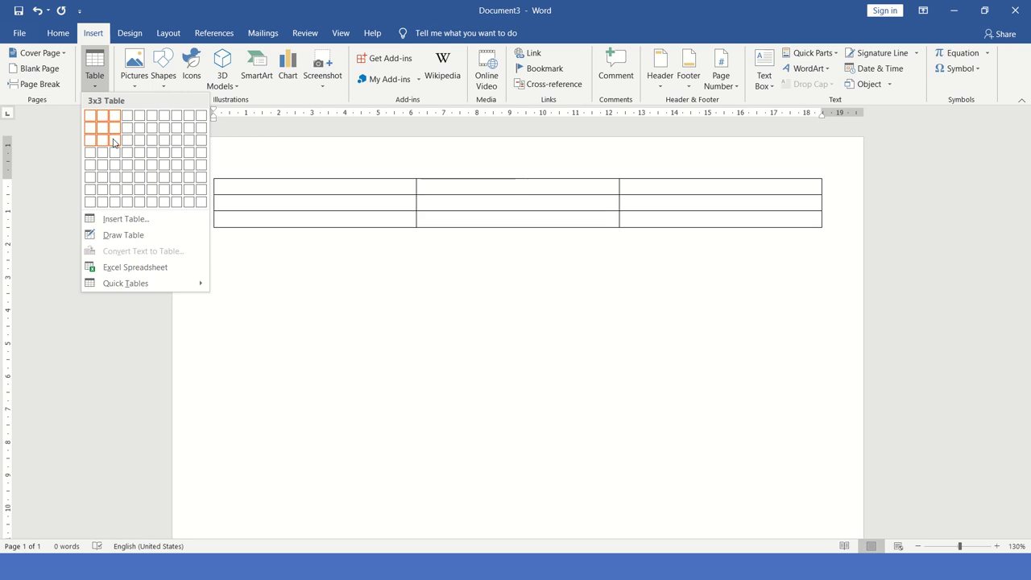
Insert a 3x3 table and size its cells to 8.7 cm high by 5.9 cm wide.
{"action": "left_click", "coordinate": [113, 142]}
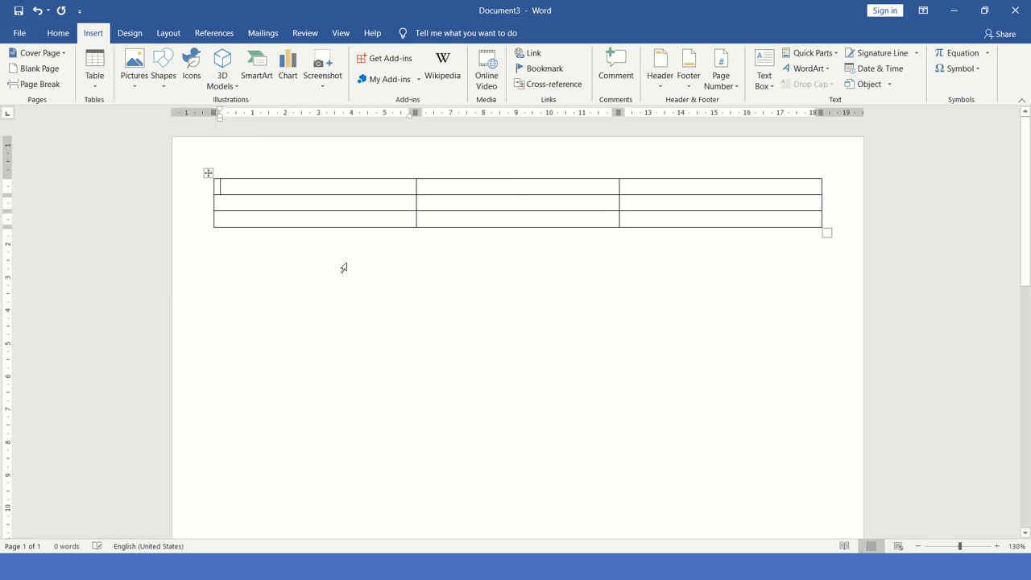
{"action": "left_click", "coordinate": [207, 173]}
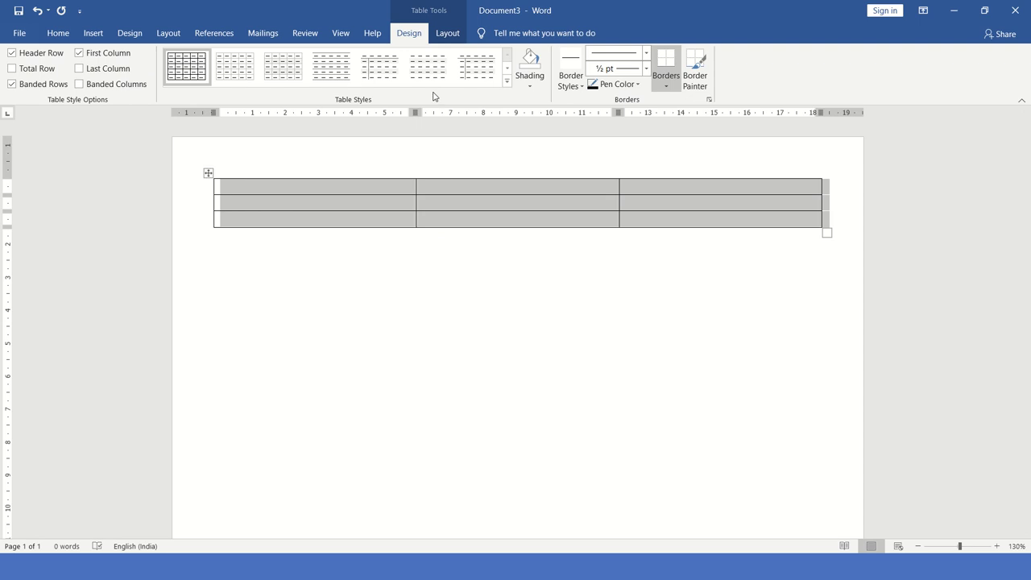
{"action": "left_click", "coordinate": [447, 33]}
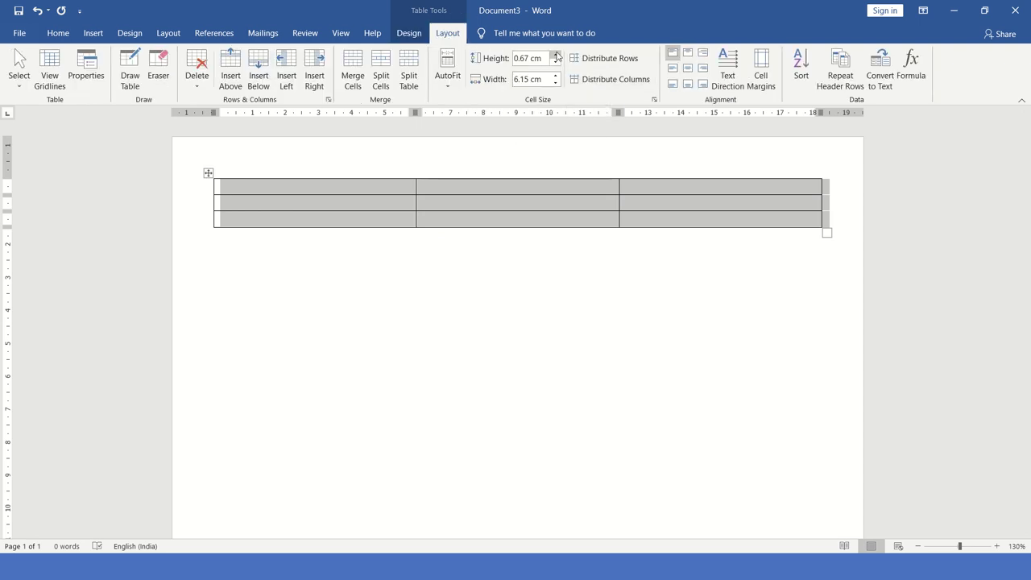
{"action": "left_click", "coordinate": [556, 54]}
{"action": "left_click_drag", "start_coordinate": [557, 57], "coordinate": [557, 58]}
{"action": "scroll", "coordinate": [540, 164], "scroll_direction": "down", "scroll_amount": 7}
{"action": "scroll", "coordinate": [529, 150], "scroll_direction": "down", "scroll_amount": 1}
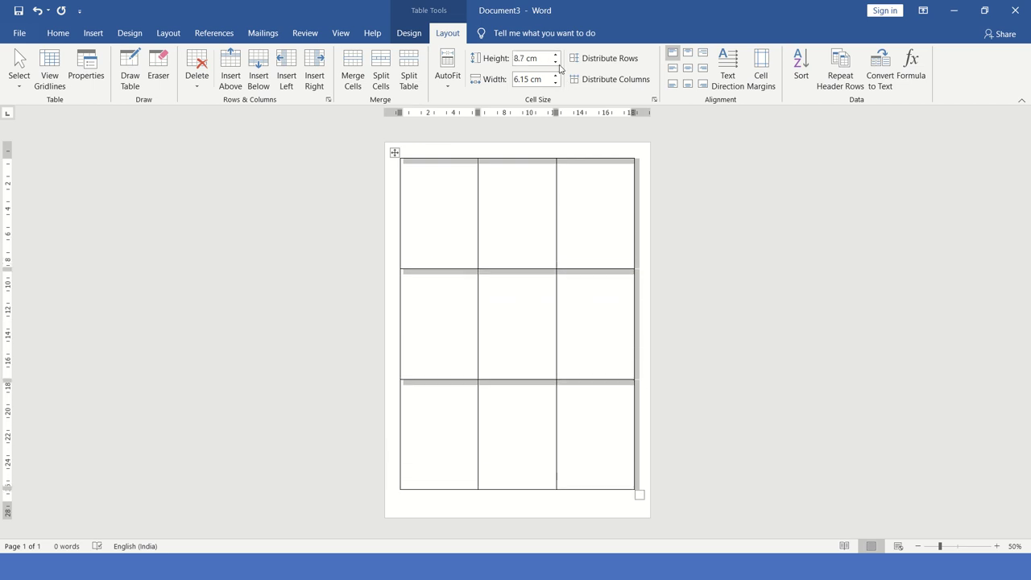
{"action": "left_click", "coordinate": [555, 61]}
{"action": "left_click", "coordinate": [555, 58]}
{"action": "left_click", "coordinate": [555, 58]}
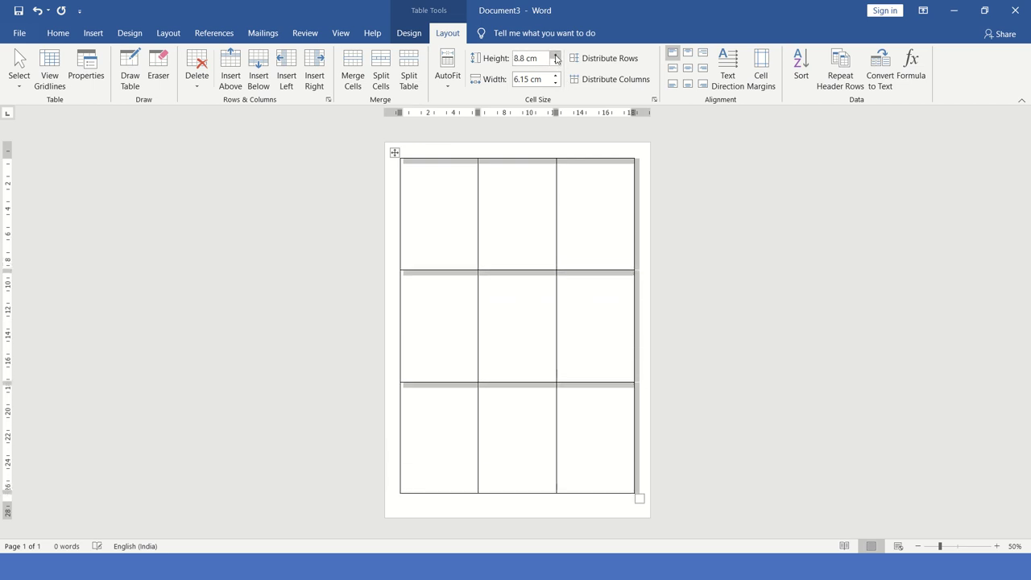
{"action": "left_click", "coordinate": [555, 74]}
{"action": "left_click", "coordinate": [555, 83]}
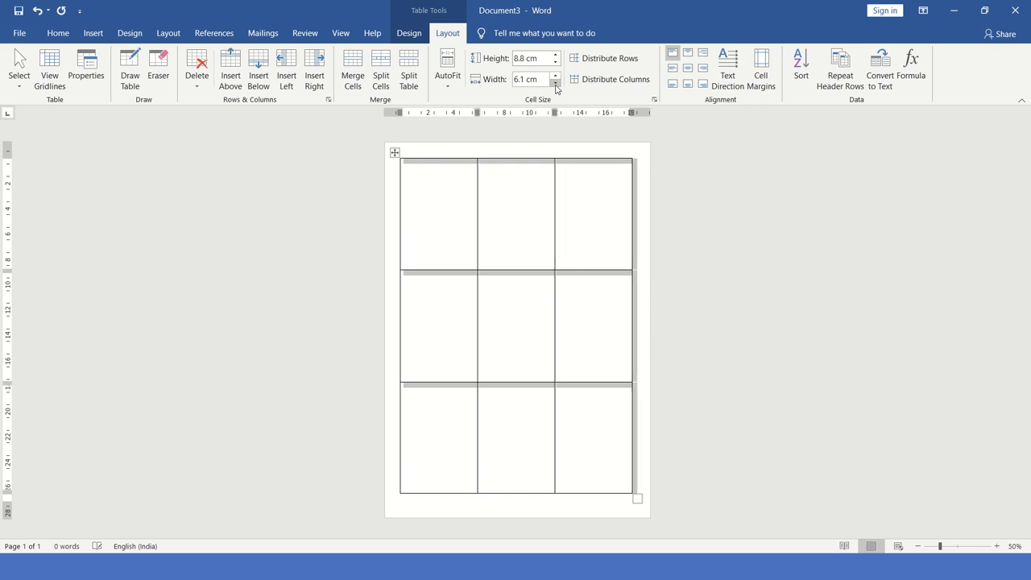
{"action": "left_click", "coordinate": [555, 83]}
{"action": "left_click", "coordinate": [555, 82]}
{"action": "left_click", "coordinate": [555, 62]}
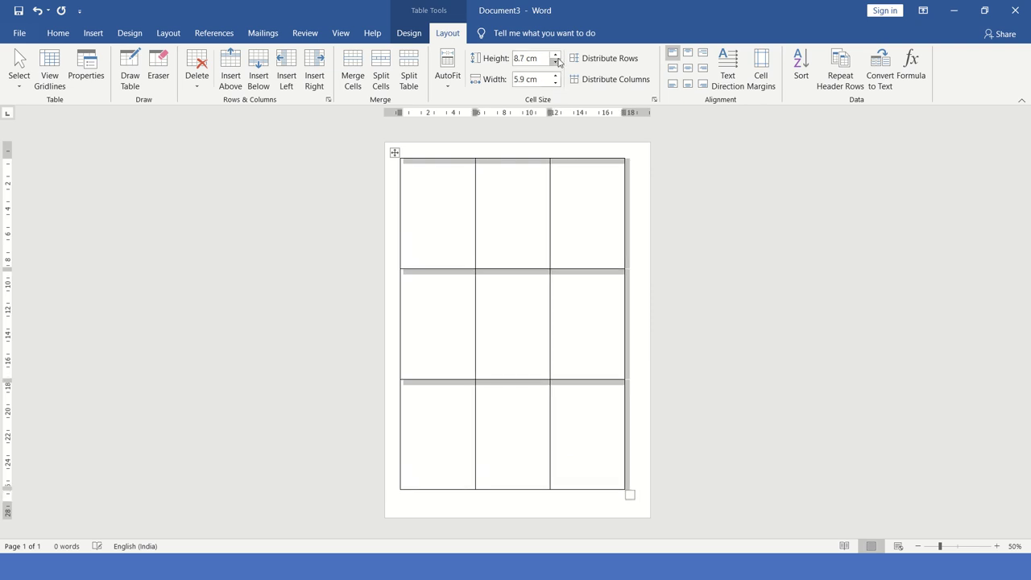
Nudge the table slightly to the right and place the cursor in the first cell.
{"action": "left_click", "coordinate": [394, 153]}
{"action": "left_click_drag", "start_coordinate": [395, 153], "coordinate": [399, 153]}
{"action": "left_click", "coordinate": [448, 196]}
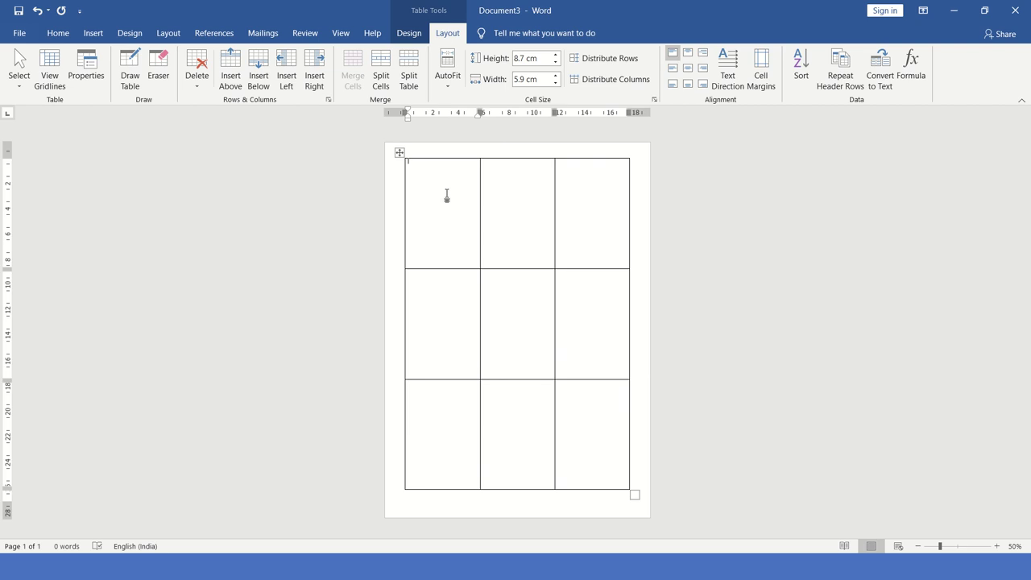
Scroll back to the top, click into the first cell, and switch toward the ID CARD Excel workbook.
{"action": "scroll", "coordinate": [447, 196], "scroll_direction": "up", "scroll_amount": 3}
{"action": "scroll", "coordinate": [445, 195], "scroll_direction": "up", "scroll_amount": 2}
{"action": "scroll", "coordinate": [427, 208], "scroll_direction": "up", "scroll_amount": 1}
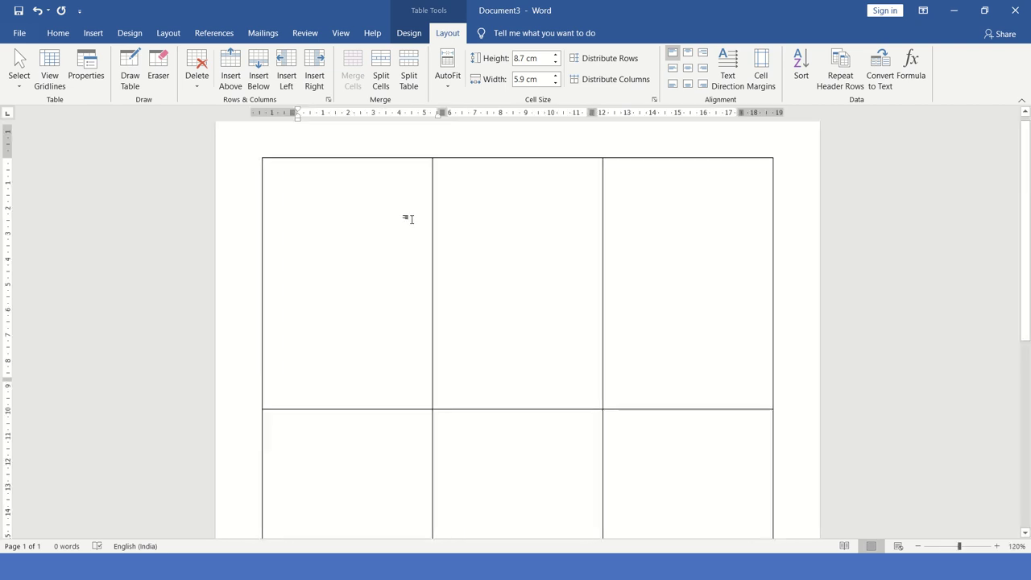
{"action": "scroll", "coordinate": [409, 220], "scroll_direction": "up", "scroll_amount": 2}
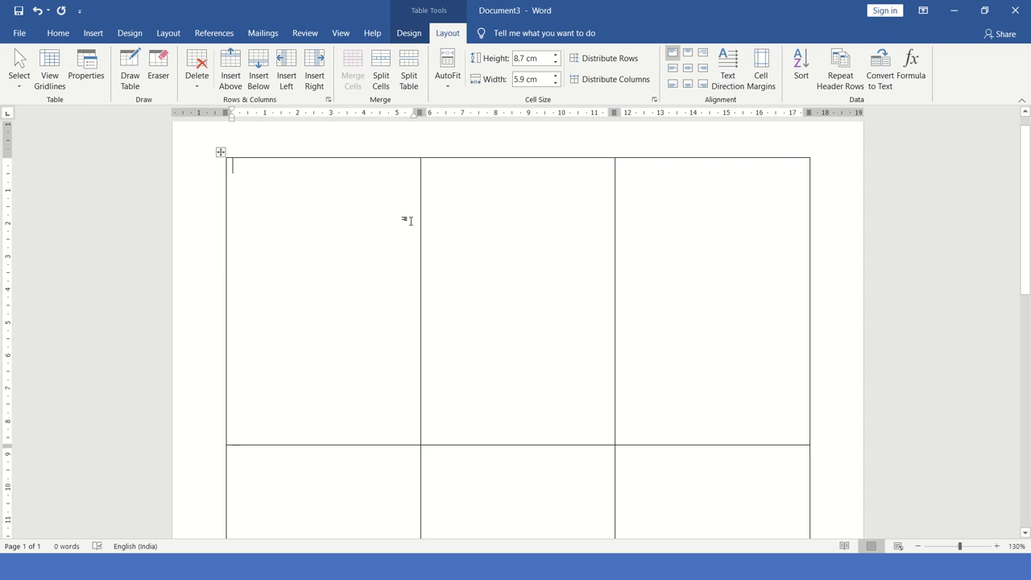
{"action": "scroll", "coordinate": [354, 232], "scroll_direction": "up", "scroll_amount": 1}
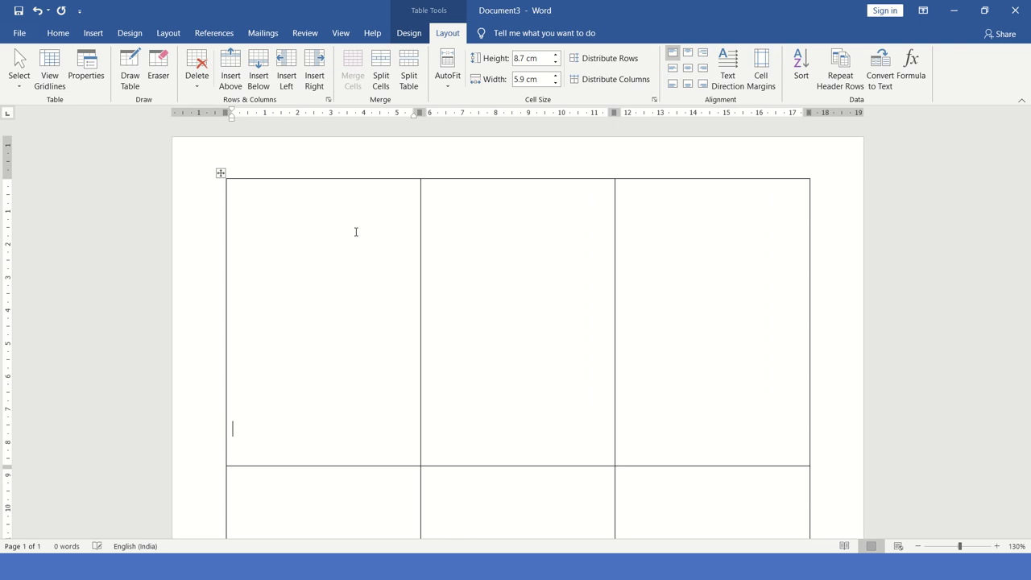
{"action": "left_click", "coordinate": [307, 326]}
{"action": "left_click", "coordinate": [256, 350]}
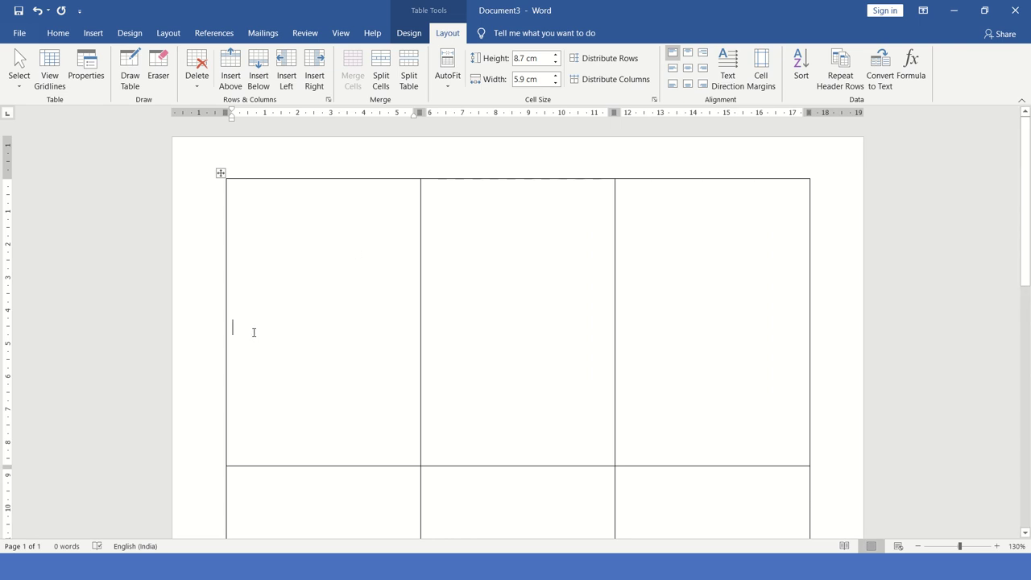
{"action": "key", "text": "alt+Tab"}
{"action": "key", "text": "alt+Tab"}
{"action": "key", "text": "alt+Tab"}
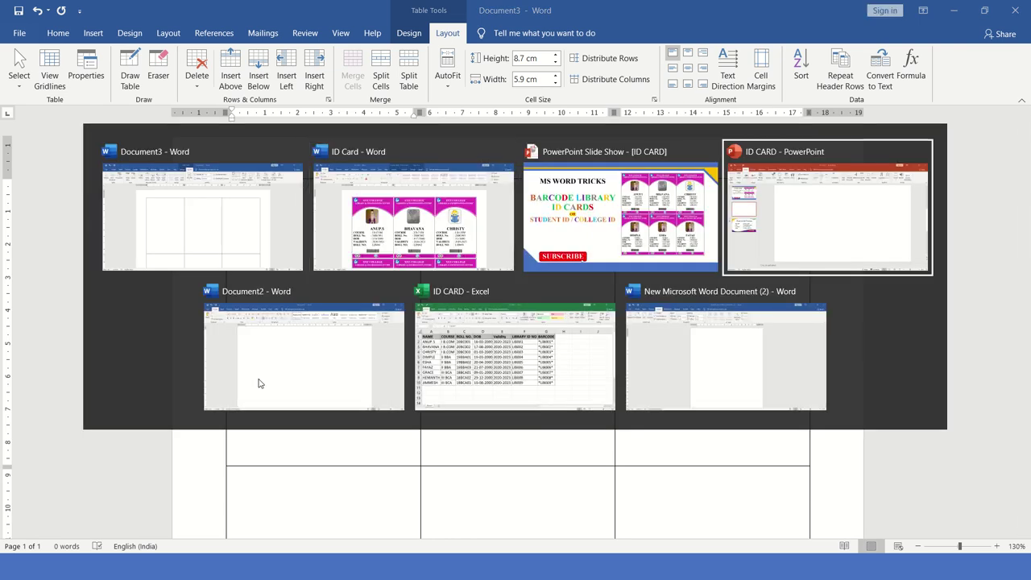
{"action": "key", "text": "alt+Tab"}
{"action": "key", "text": "alt+Tab"}
{"action": "left_click", "coordinate": [282, 291]}
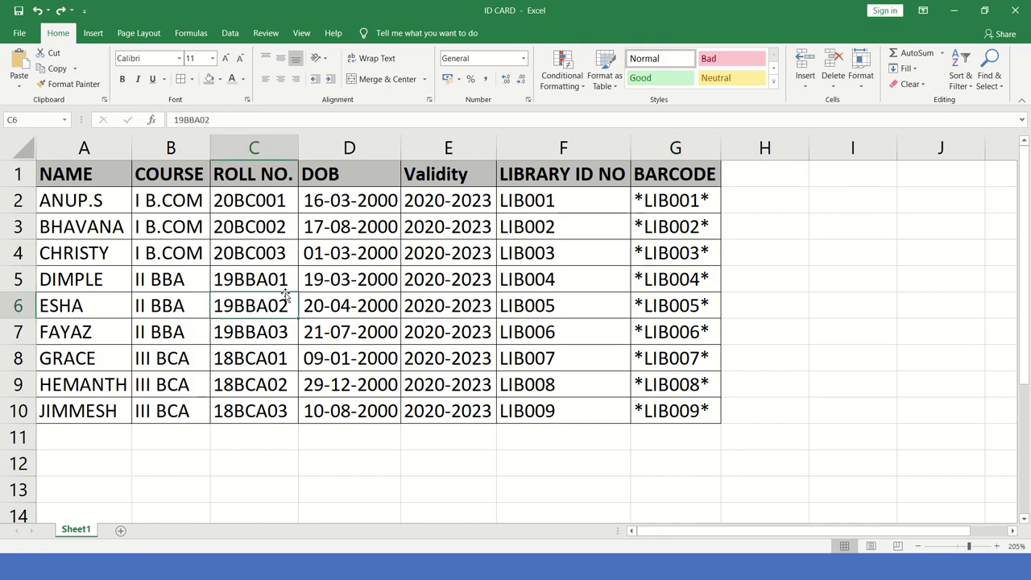
{"action": "left_click", "coordinate": [95, 206]}
{"action": "left_click_drag", "start_coordinate": [95, 205], "coordinate": [89, 413]}
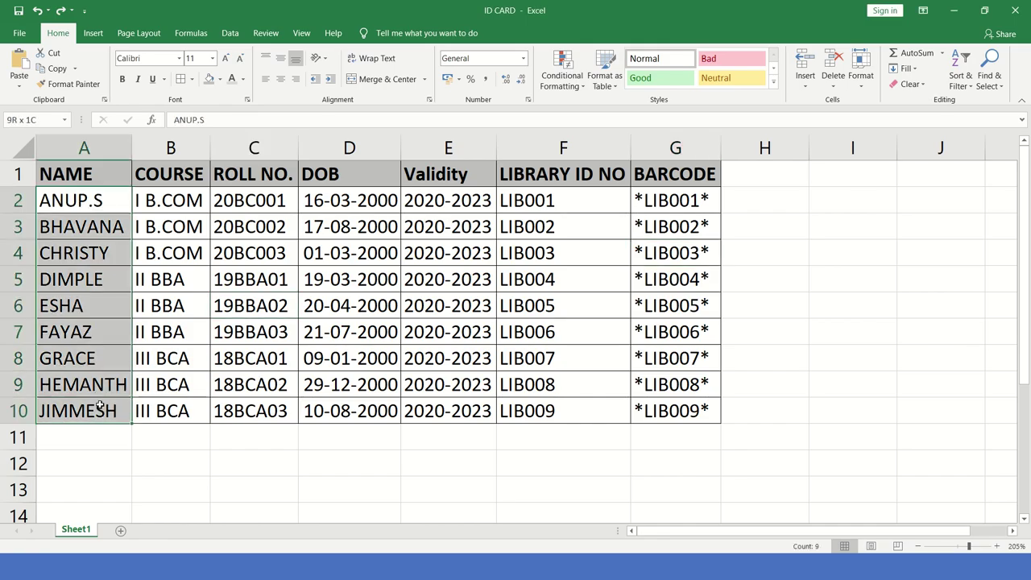
{"action": "left_click", "coordinate": [92, 229]}
{"action": "left_click", "coordinate": [102, 168]}
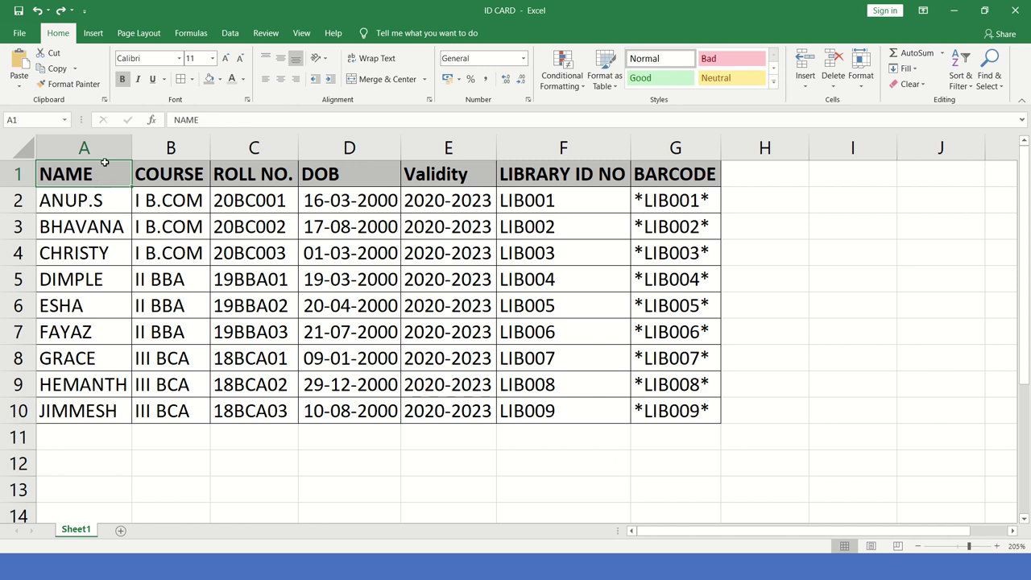
{"action": "left_click", "coordinate": [113, 148]}
{"action": "left_click", "coordinate": [156, 145]}
{"action": "left_click", "coordinate": [270, 144]}
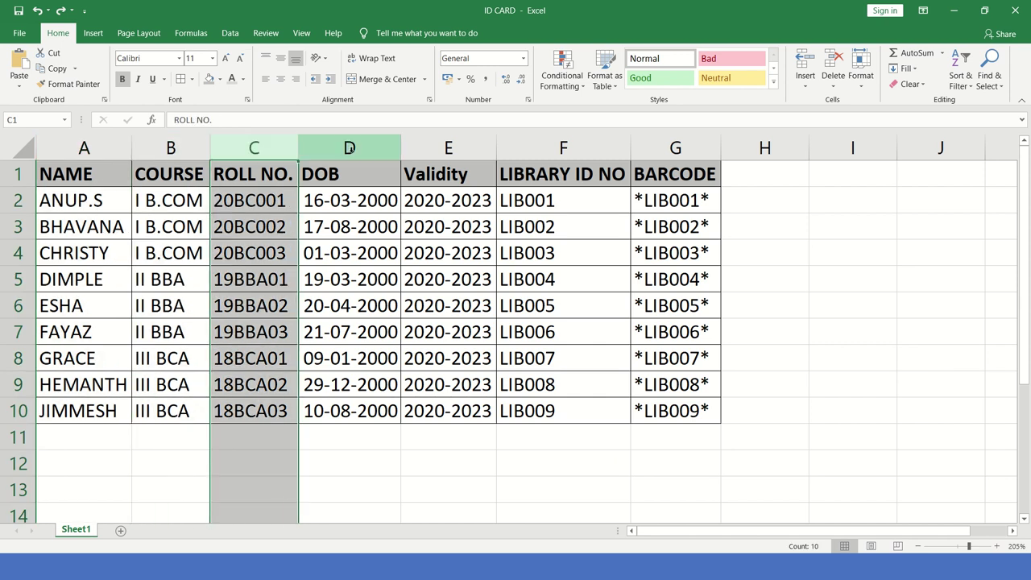
{"action": "left_click", "coordinate": [352, 148]}
{"action": "left_click", "coordinate": [472, 145]}
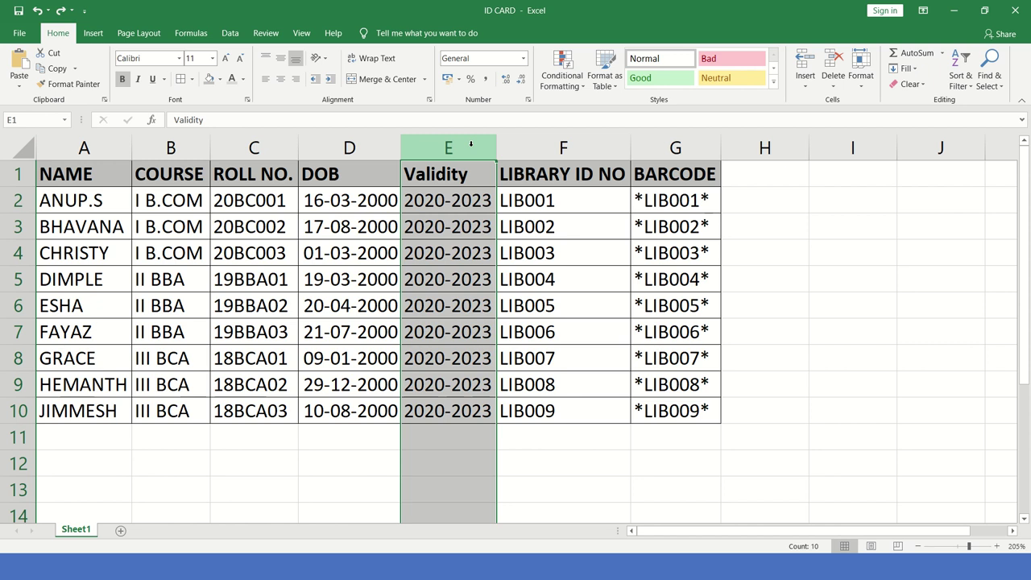
{"action": "left_click", "coordinate": [542, 188]}
{"action": "left_click", "coordinate": [545, 144]}
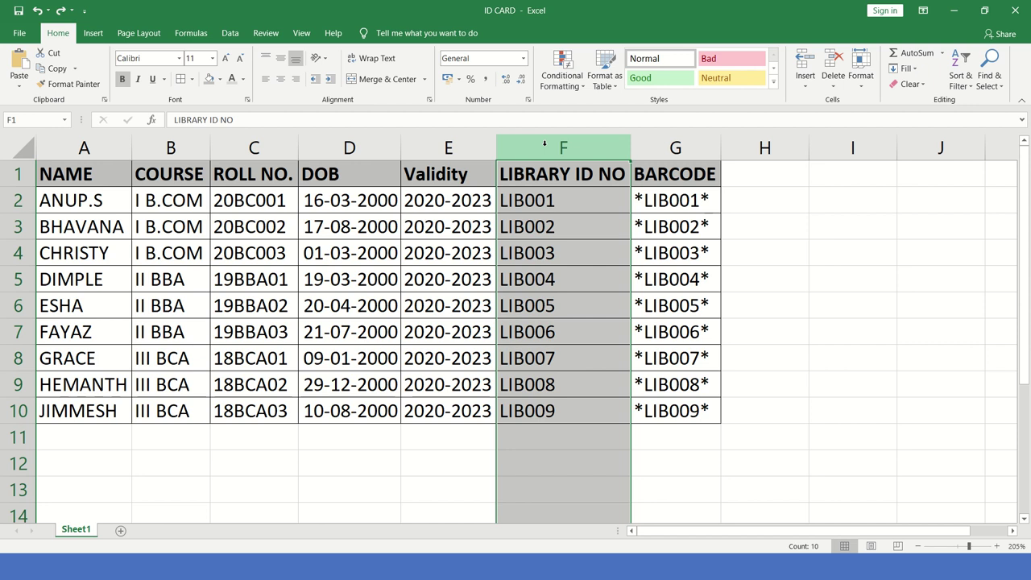
{"action": "left_click", "coordinate": [689, 191]}
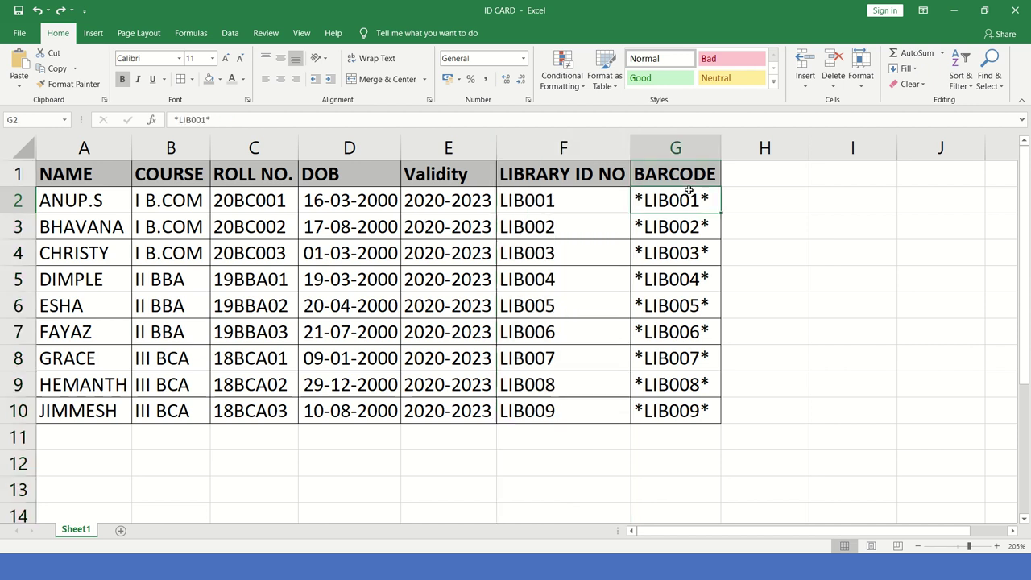
{"action": "left_click", "coordinate": [699, 152]}
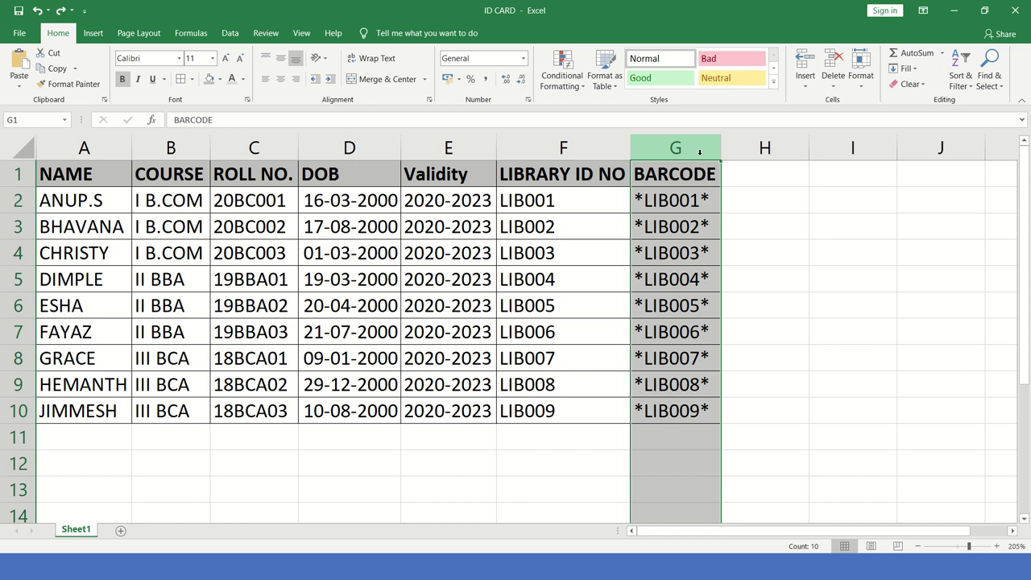
{"action": "left_click", "coordinate": [684, 200]}
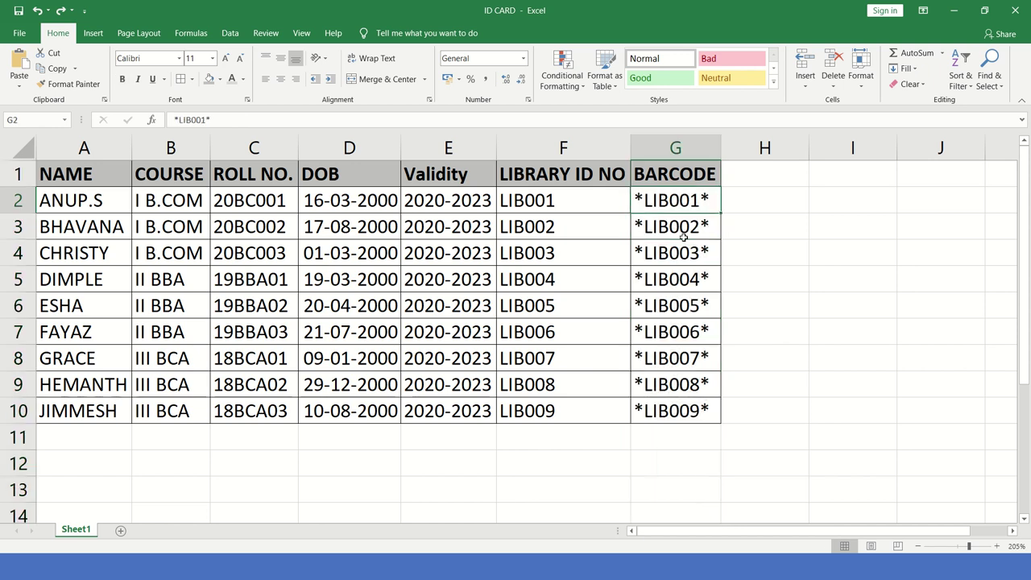
{"action": "key", "text": "alt+Tab"}
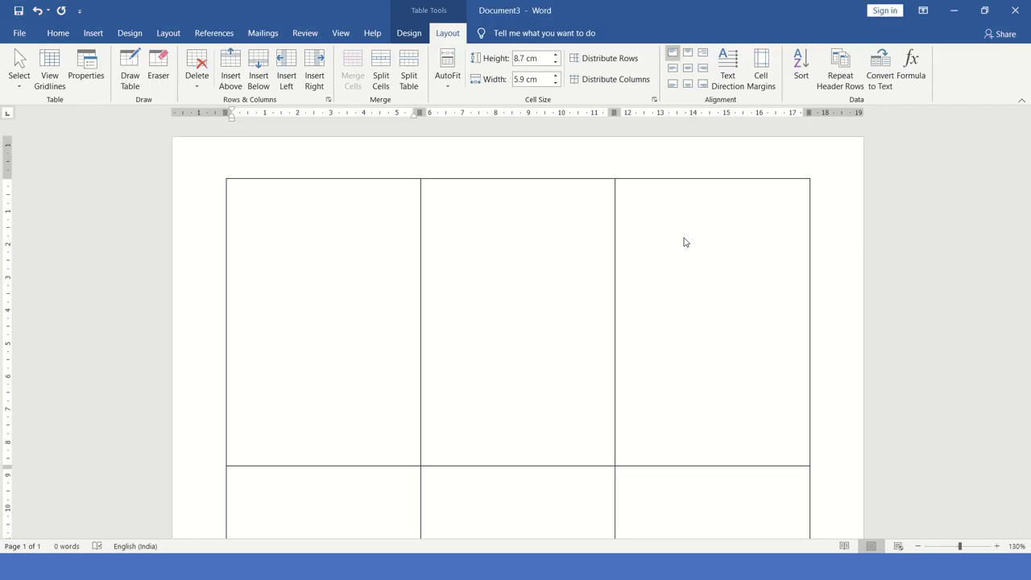
Type the COURSE label followed by a tab-aligned colon in the first card cell.
{"action": "left_click", "coordinate": [269, 324]}
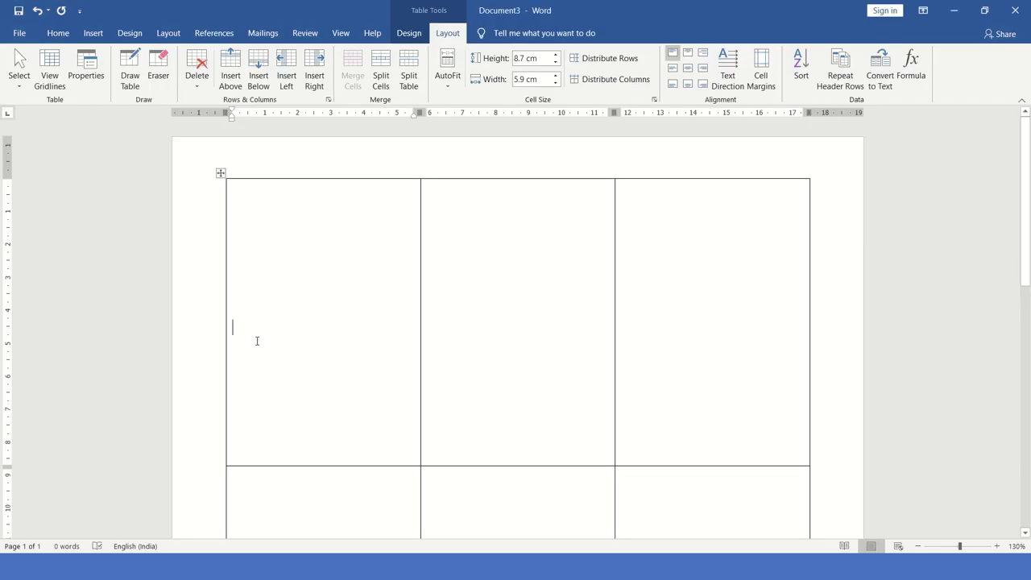
{"action": "key", "text": "alt+Tab"}
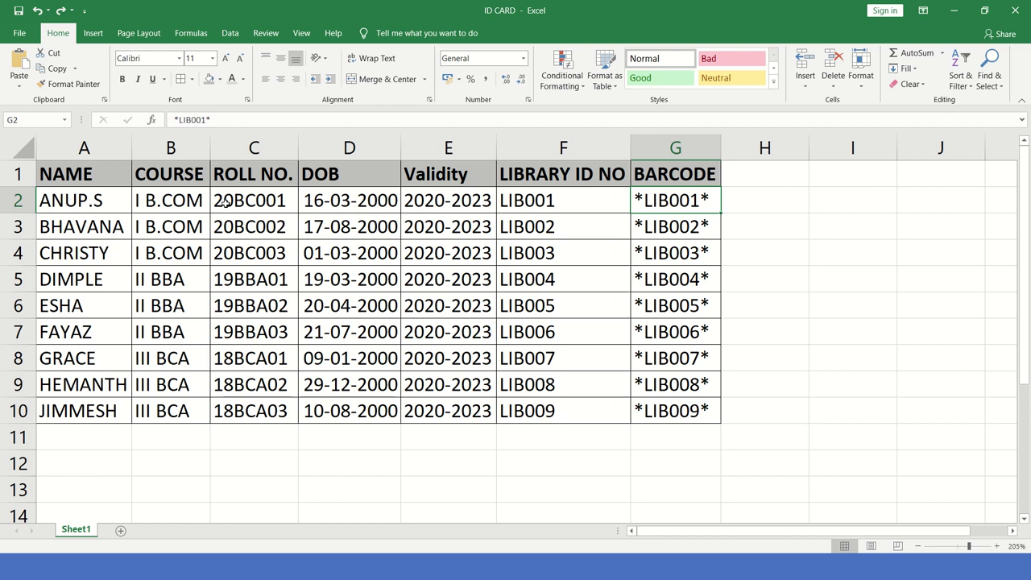
{"action": "key", "text": "alt+Tab"}
{"action": "key", "text": "alt+Tab"}
{"action": "key", "text": "alt+Tab"}
{"action": "key", "text": "ctrl+v"}
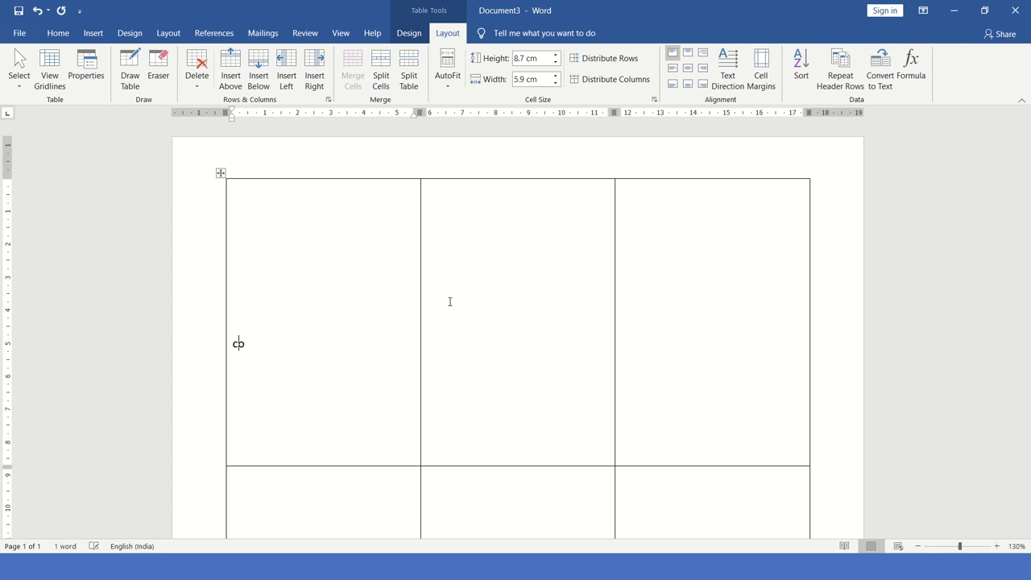
{"action": "key", "text": "ctrl+z"}
{"action": "type", "text": "CO"}
{"action": "type", "text": "URSE\t"}
{"action": "type", "text": ":"}
{"action": "key", "text": "Return"}
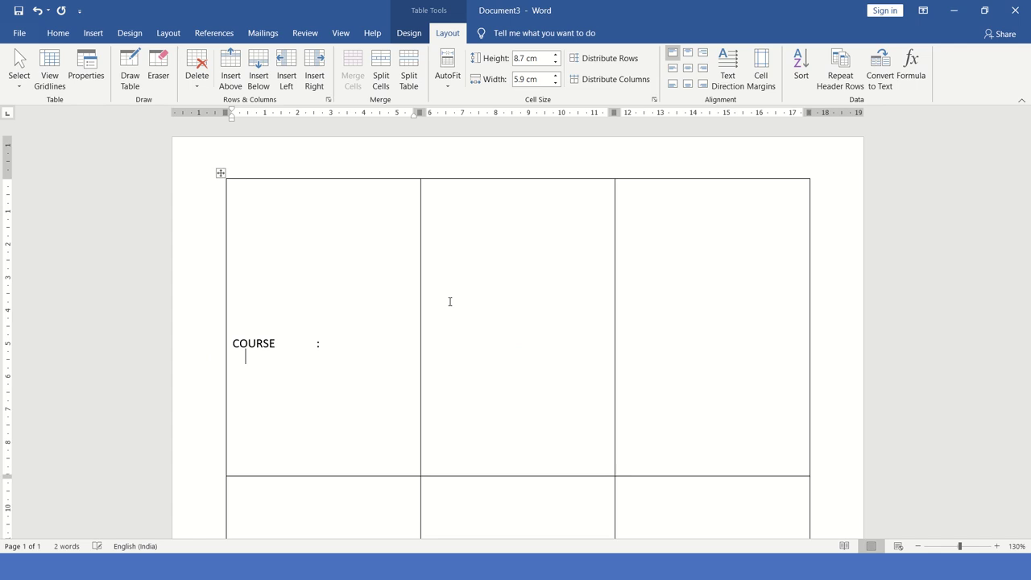
{"action": "key", "text": "ctrl+z"}
{"action": "key", "text": "ctrl+z"}
{"action": "key", "text": "ctrl+z"}
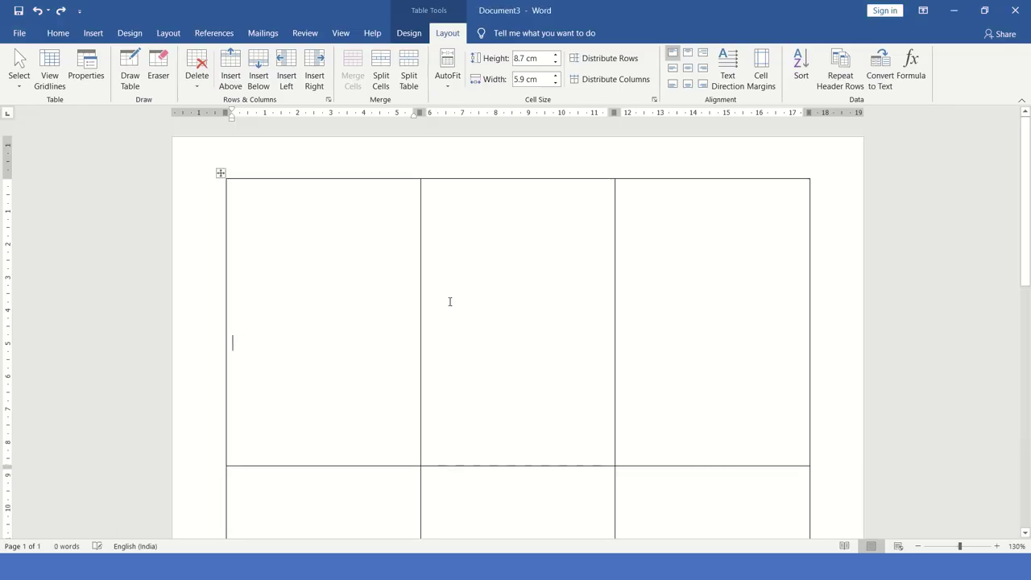
{"action": "type", "text": "cour"}
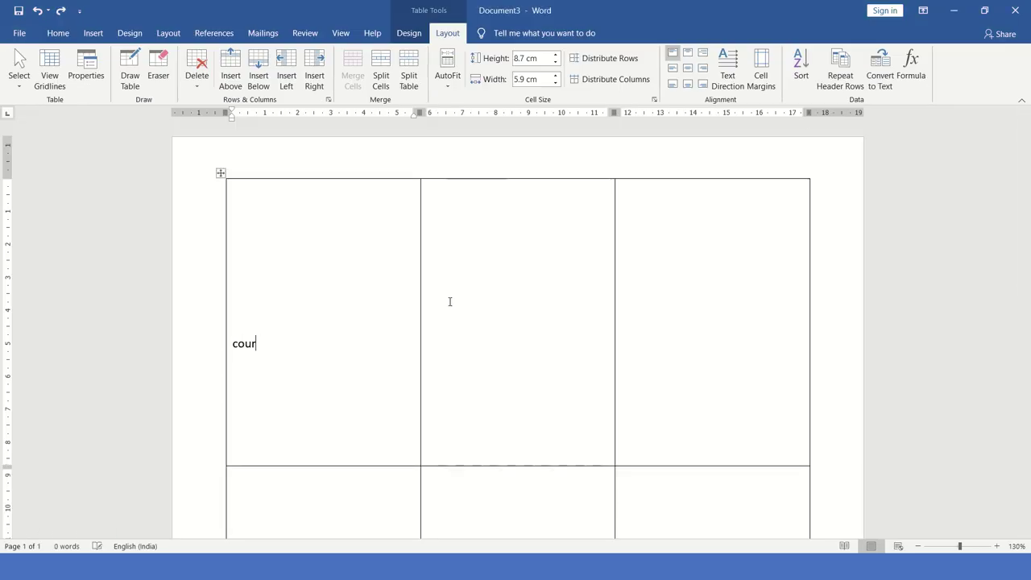
{"action": "type", "text": "se"}
{"action": "key", "text": "BackSpace"}
{"action": "key", "text": "BackSpace"}
{"action": "key", "text": "BackSpace"}
{"action": "key", "text": "BackSpace"}
{"action": "key", "text": "BackSpace"}
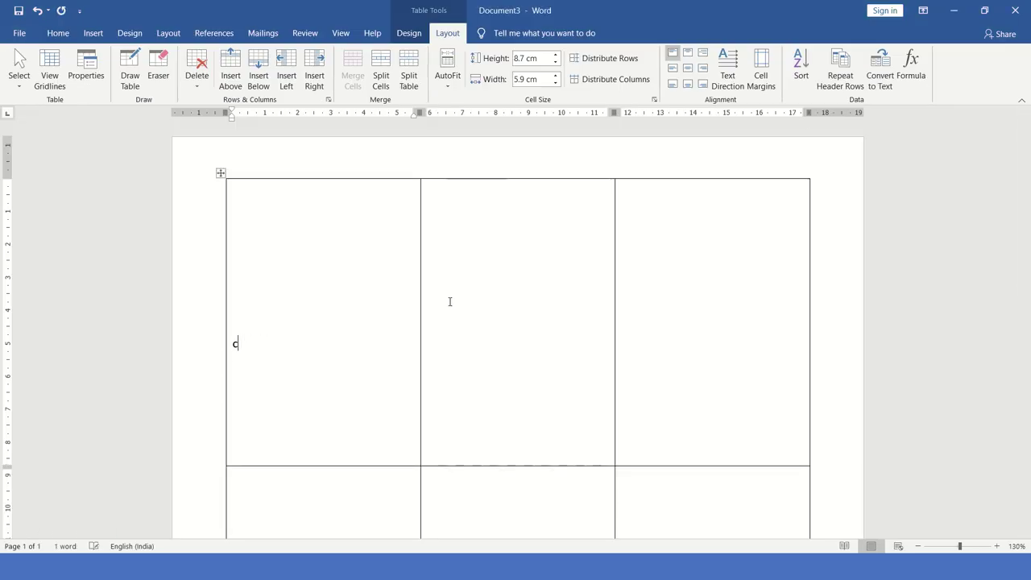
{"action": "key", "text": "BackSpace"}
{"action": "type", "text": "cOURSE"}
{"action": "key", "text": "ctrl+Tab"}
{"action": "type", "text": ":"}
{"action": "key", "text": "Return"}
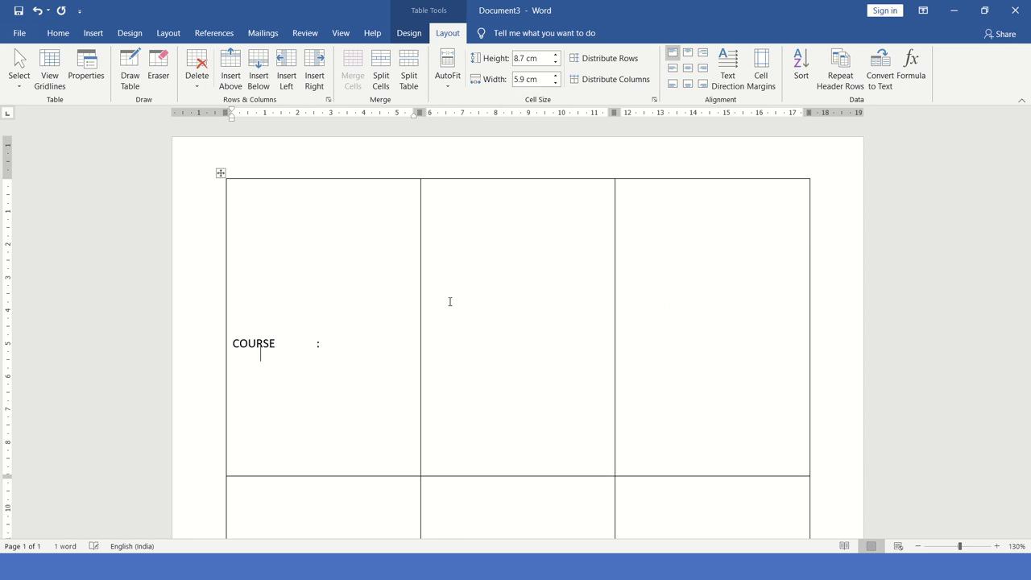
Add the ROLL NO, DOB and VALIDITY labels with tab-aligned colons, checking the Excel headings.
{"action": "key", "text": "alt+Tab"}
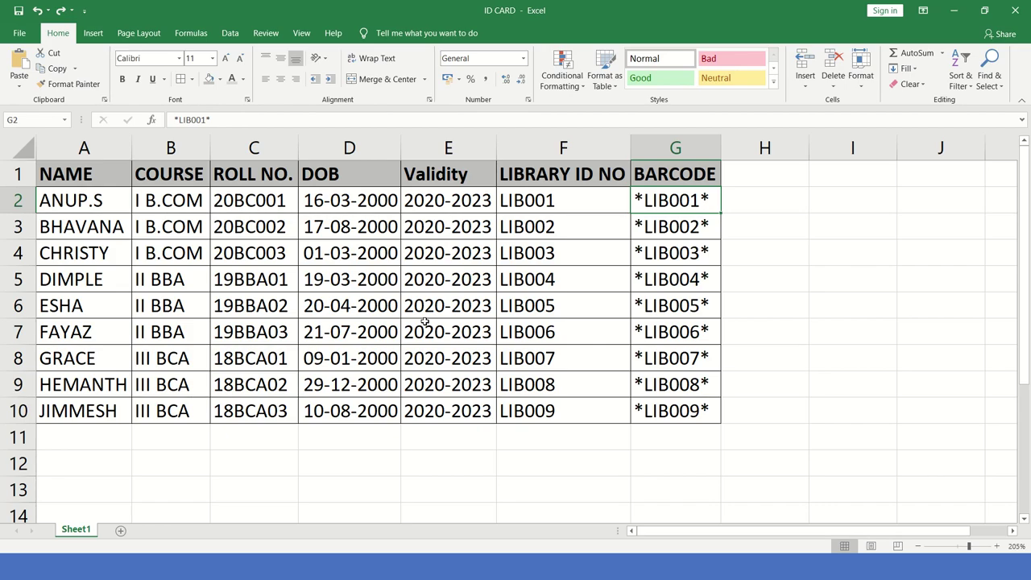
{"action": "key", "text": "alt+Tab"}
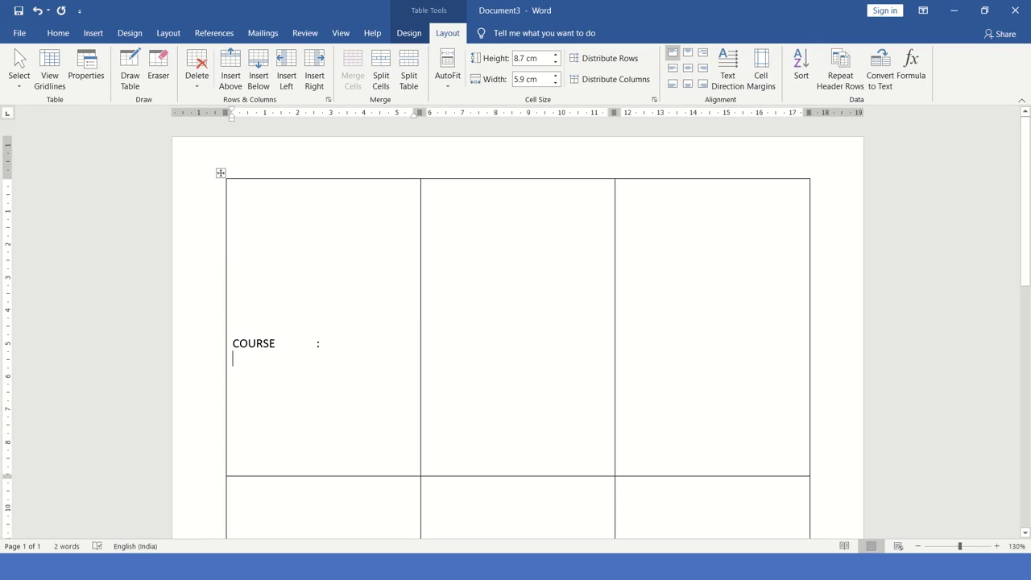
{"action": "type", "text": "ROLL NO"}
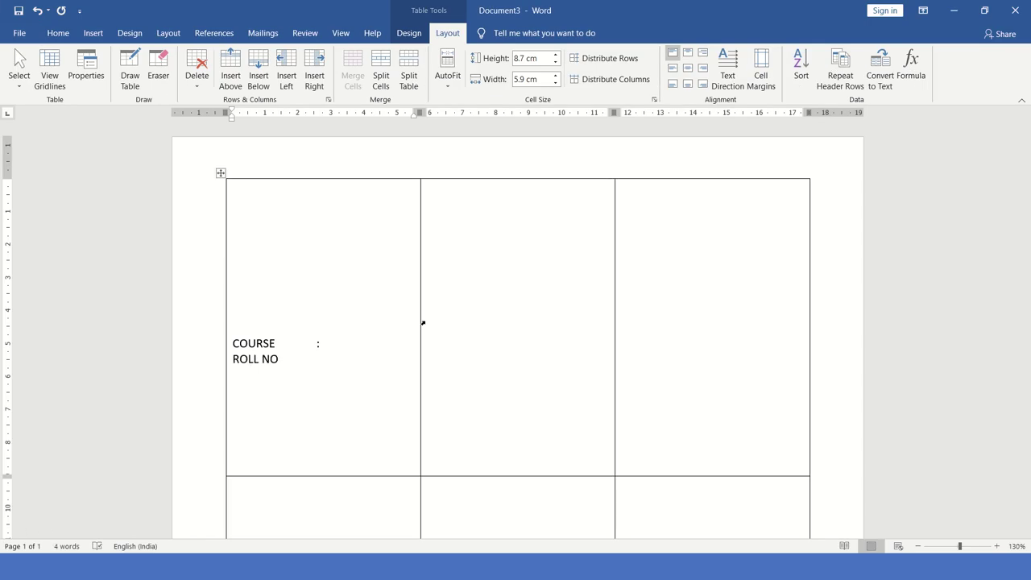
{"action": "key", "text": "Tab"}
{"action": "key", "text": "alt+Tab"}
{"action": "key", "text": "alt+Tab"}
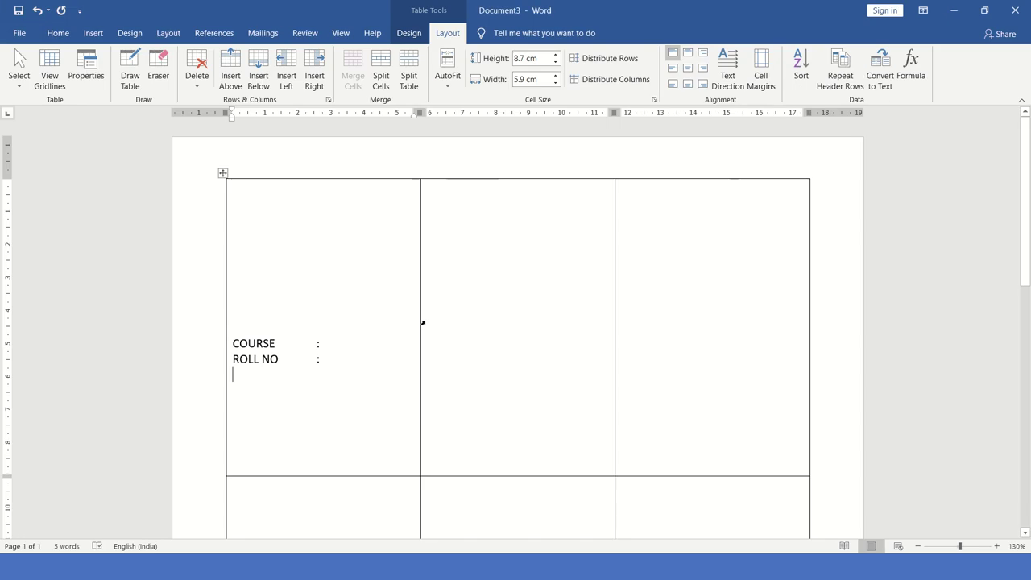
{"action": "type", "text": "DOB :"}
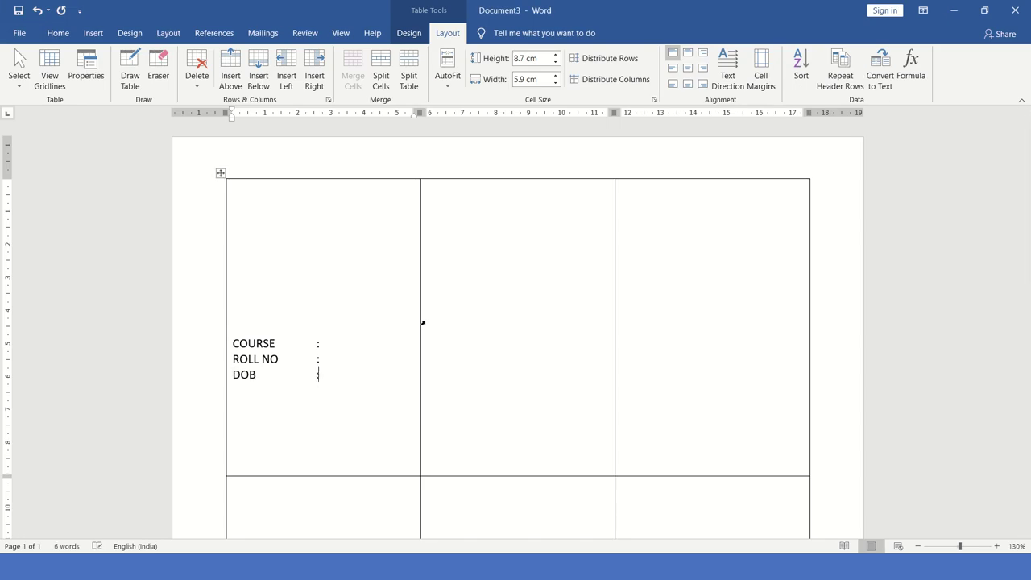
{"action": "key", "text": "alt+Tab"}
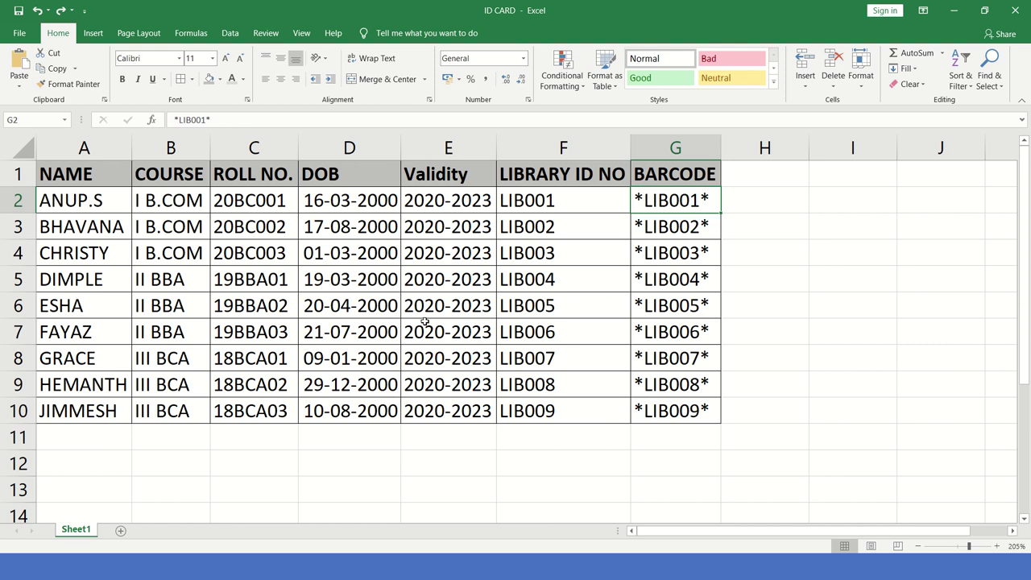
{"action": "key", "text": "alt+Tab"}
{"action": "type", "text": "VAL"}
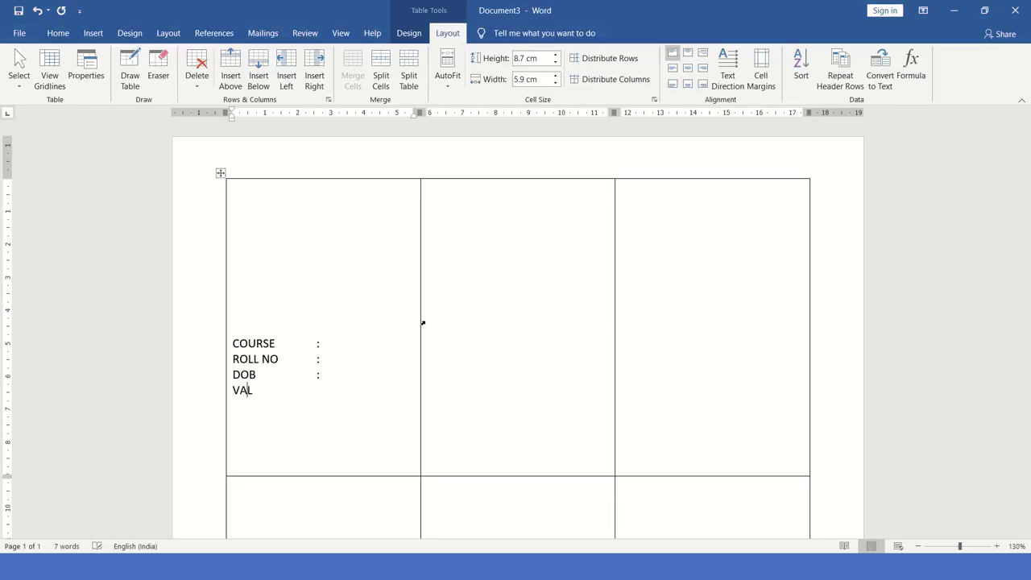
{"action": "type", "text": "IDITY\t"}
{"action": "type", "text": ":"}
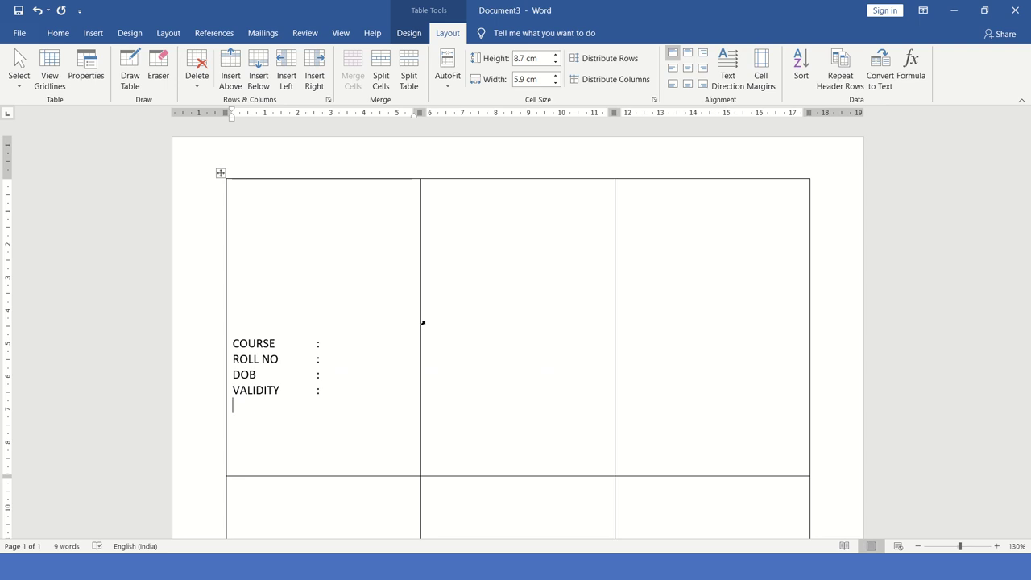
Add the LIB ID NO label, then a centred empty line below the labels.
{"action": "key", "text": "alt+Tab"}
{"action": "key", "text": "alt+Tab"}
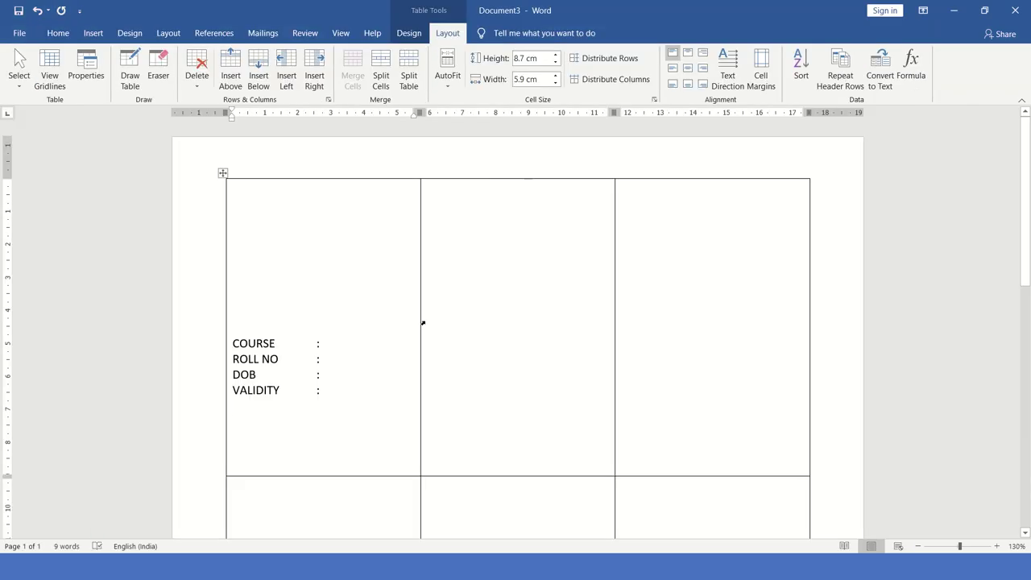
{"action": "key", "text": "Return"}
{"action": "type", "text": "LIB ID NO :"}
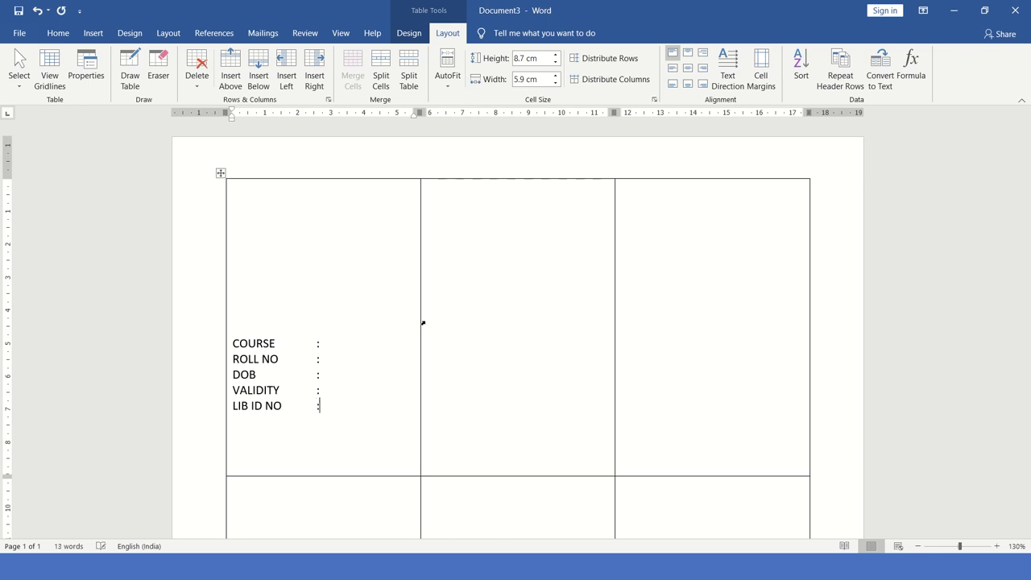
{"action": "key", "text": "alt+Tab"}
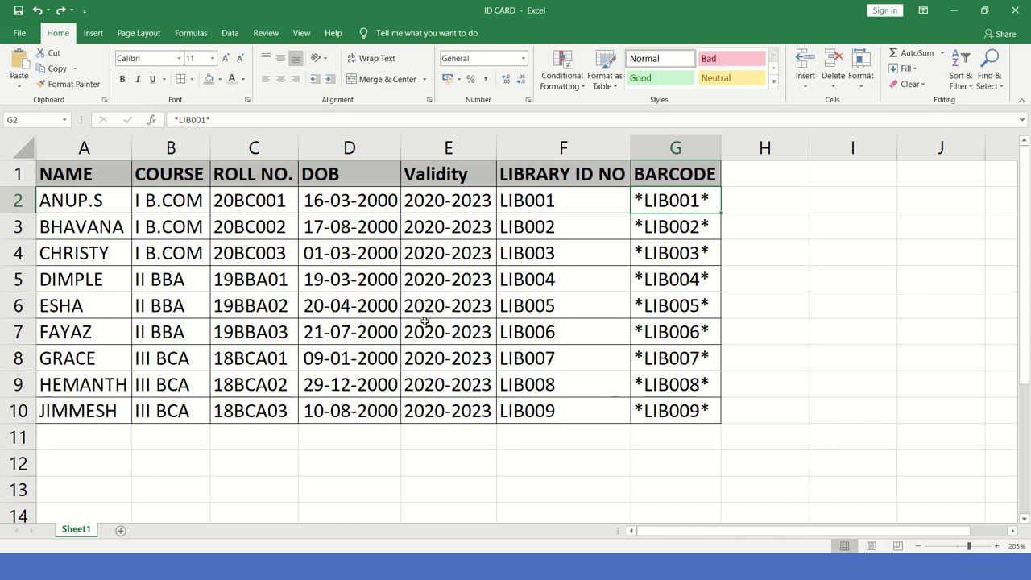
{"action": "key", "text": "alt+Tab"}
{"action": "key", "text": "Return"}
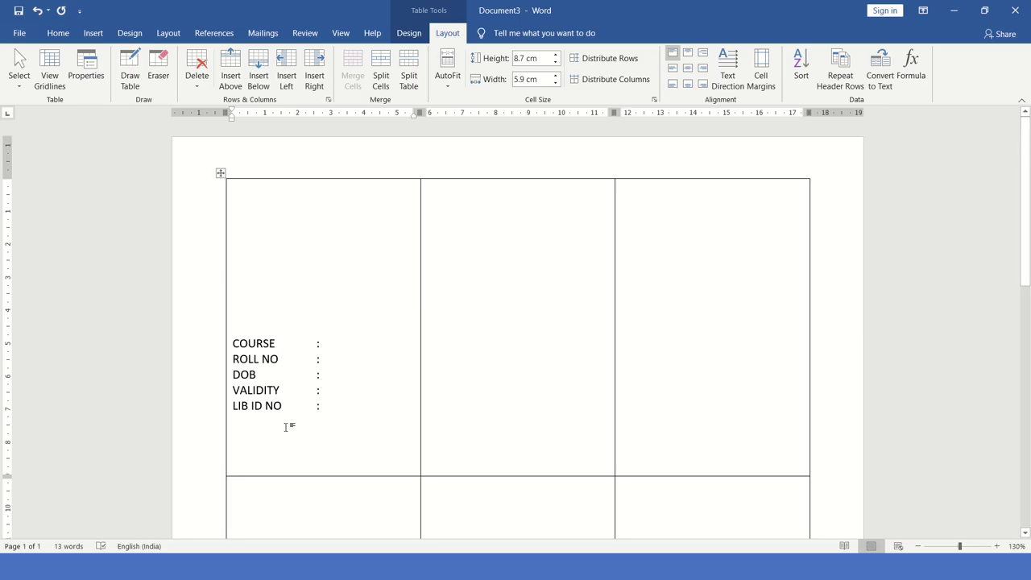
{"action": "key", "text": "ctrl+e"}
{"action": "left_click", "coordinate": [264, 321]}
Bold the COURSE, ROLL NO, DOB, VALIDITY and LIB ID NO labels and centre the line above them.
{"action": "key", "text": "Delete"}
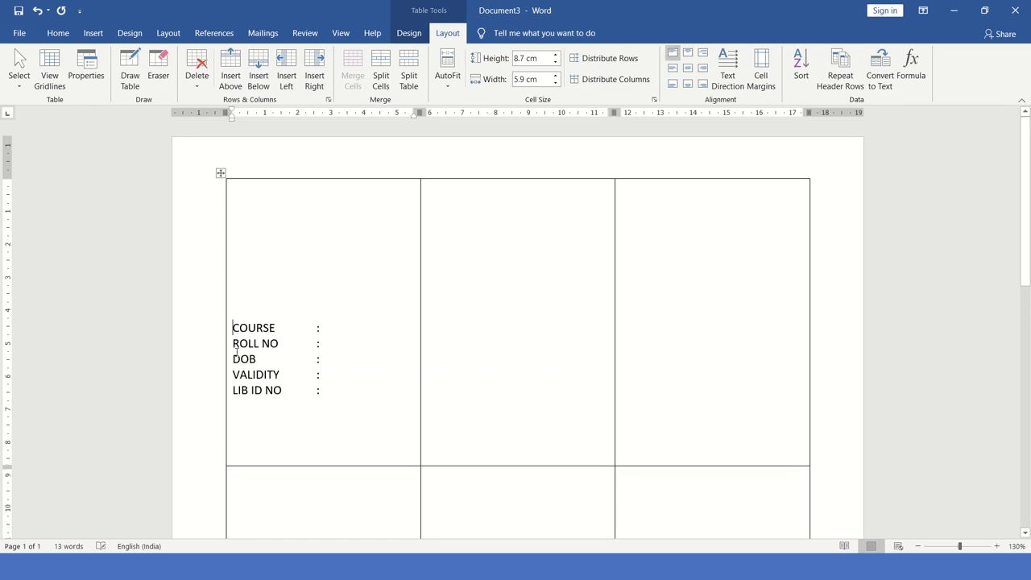
{"action": "left_click_drag", "start_coordinate": [325, 393], "coordinate": [225, 332]}
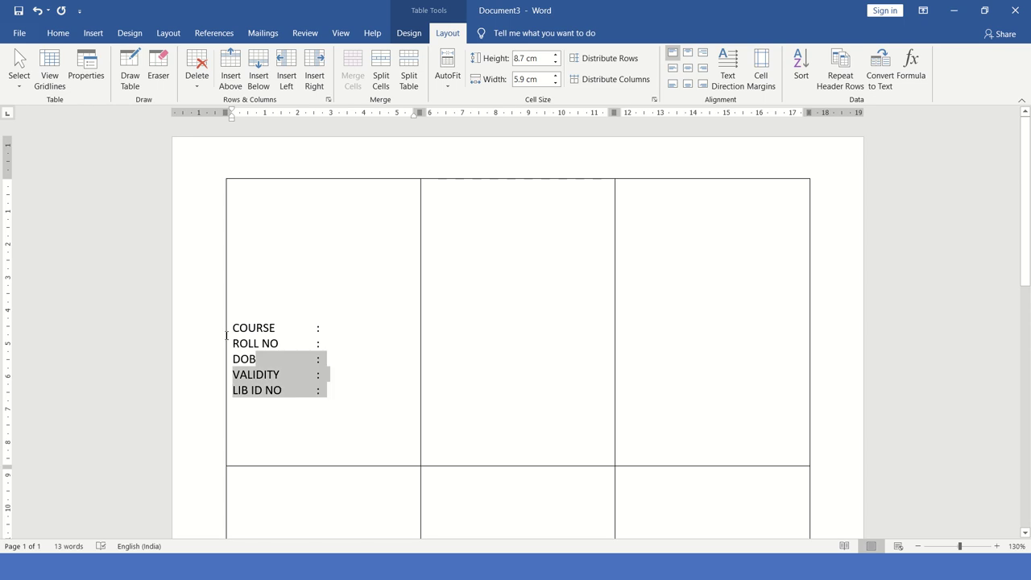
{"action": "key", "text": "ctrl+b"}
{"action": "left_click", "coordinate": [350, 414]}
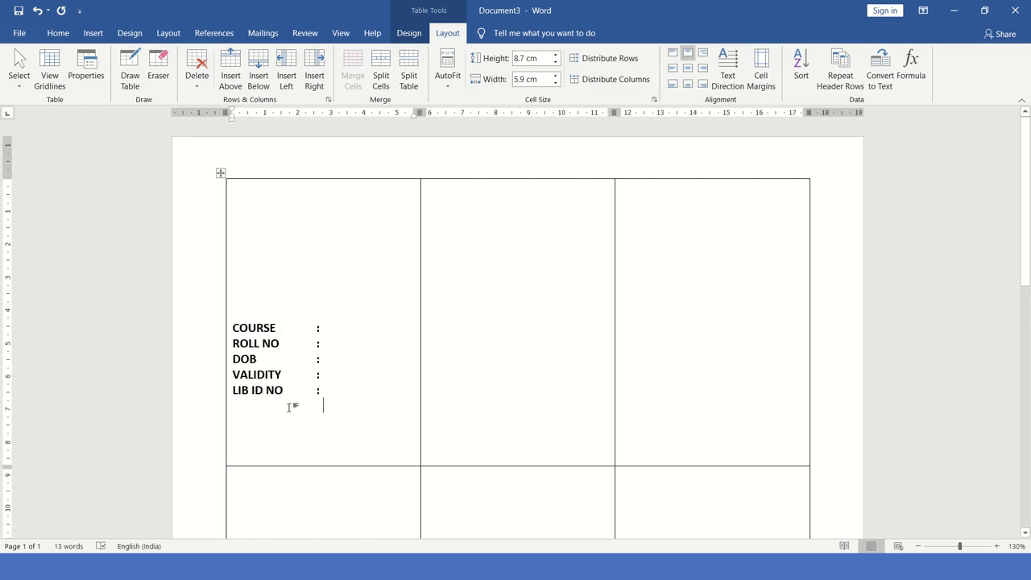
{"action": "left_click", "coordinate": [319, 310]}
{"action": "double_click", "coordinate": [327, 314]}
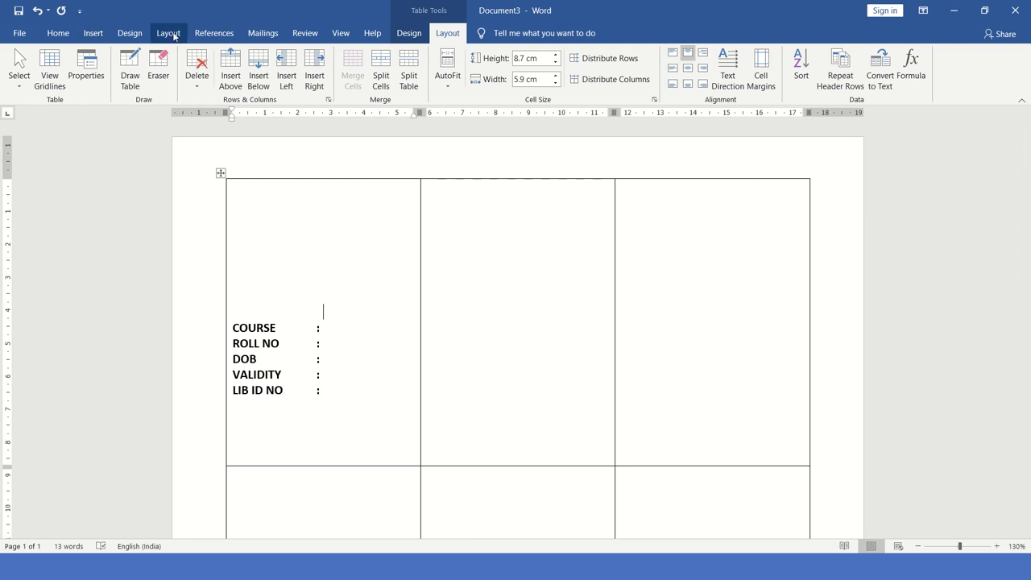
{"action": "left_click", "coordinate": [266, 33]}
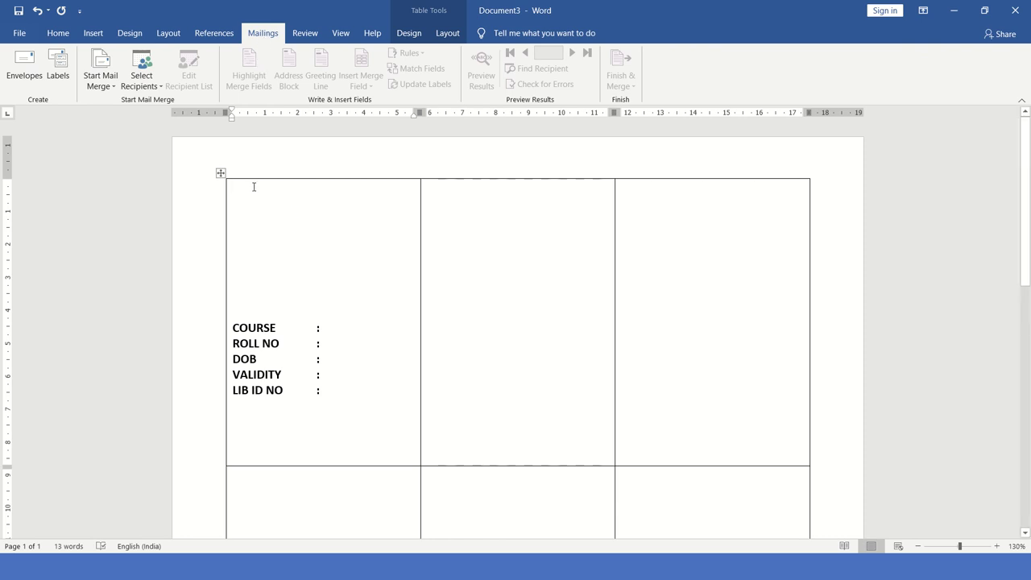
Draw a rectangle banner across the top of the first card cell.
{"action": "left_click", "coordinate": [100, 34]}
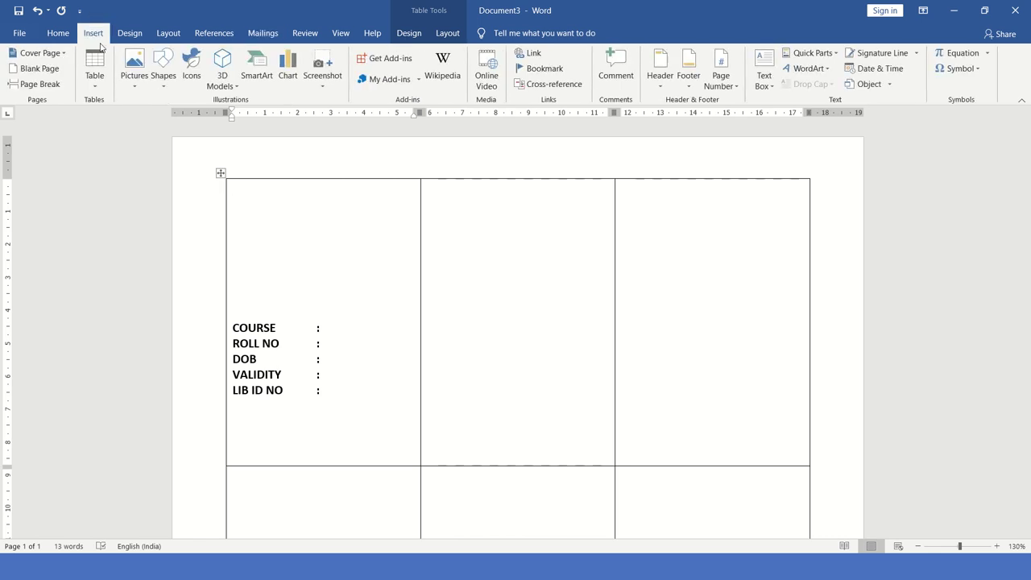
{"action": "left_click", "coordinate": [164, 72]}
{"action": "left_click", "coordinate": [197, 115]}
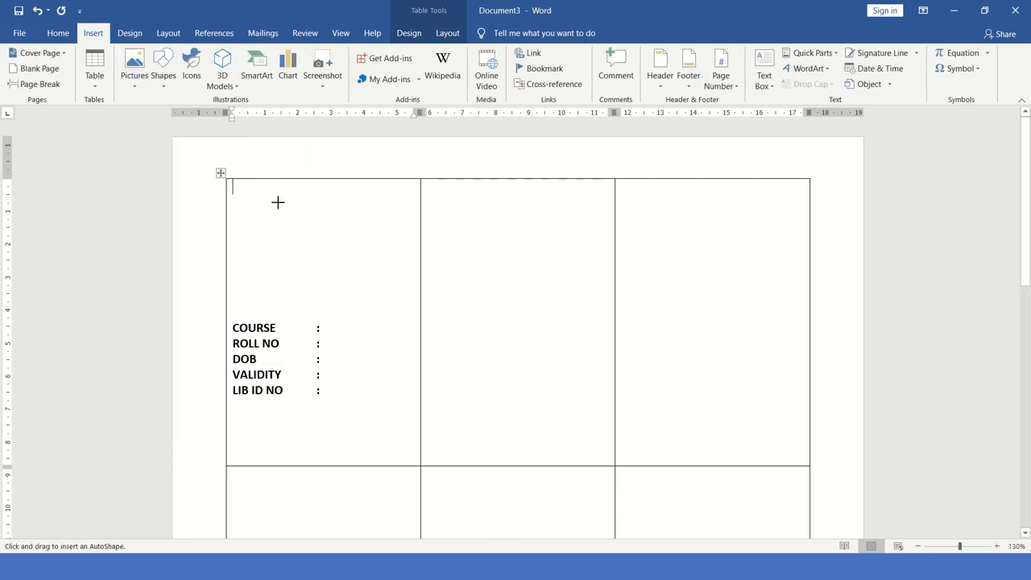
{"action": "scroll", "coordinate": [277, 203], "scroll_direction": "up", "scroll_amount": 5, "text": "ctrl"}
{"action": "scroll", "coordinate": [288, 216], "scroll_direction": "up", "scroll_amount": 1, "text": "ctrl"}
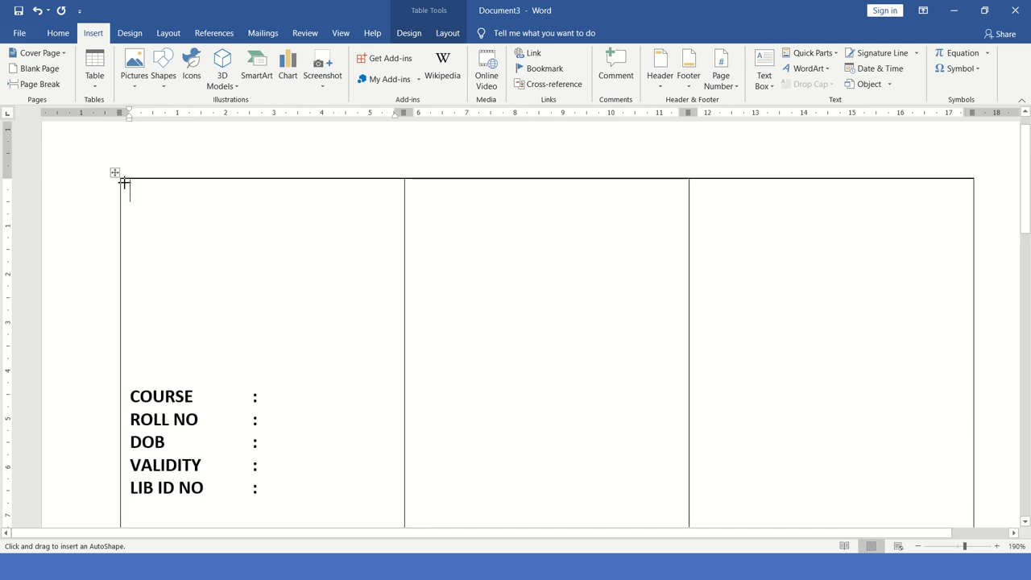
{"action": "left_click_drag", "start_coordinate": [121, 179], "coordinate": [404, 309]}
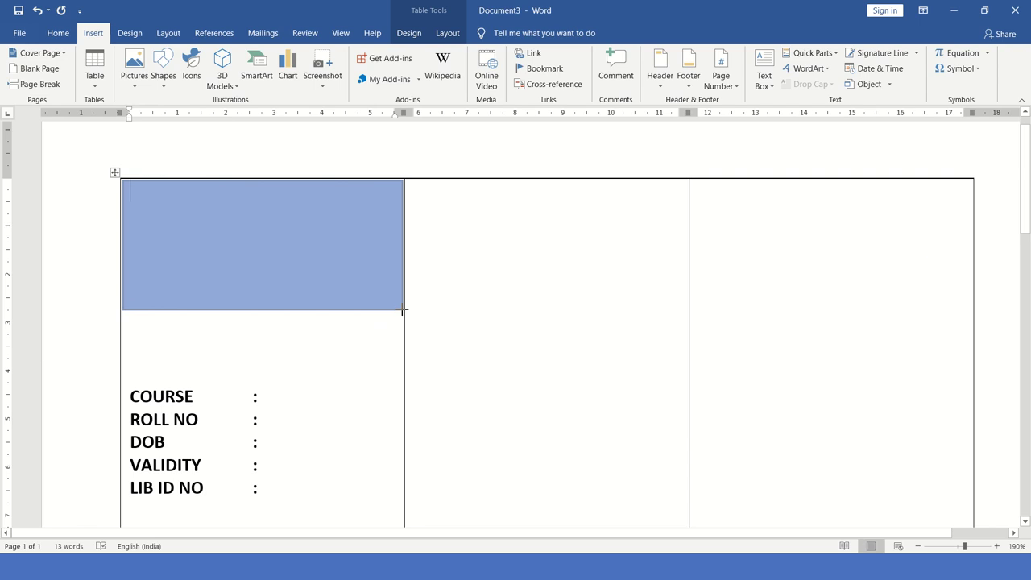
{"action": "left_click_drag", "start_coordinate": [403, 309], "coordinate": [403, 309]}
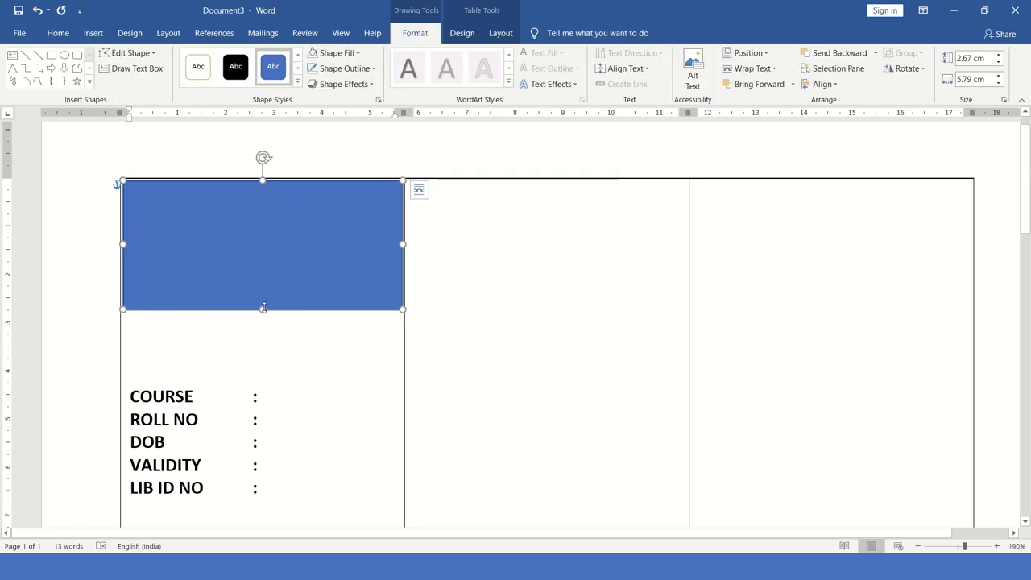
Edit the rectangle's points to curve its bottom edge upward into an arch.
{"action": "left_click", "coordinate": [127, 53]}
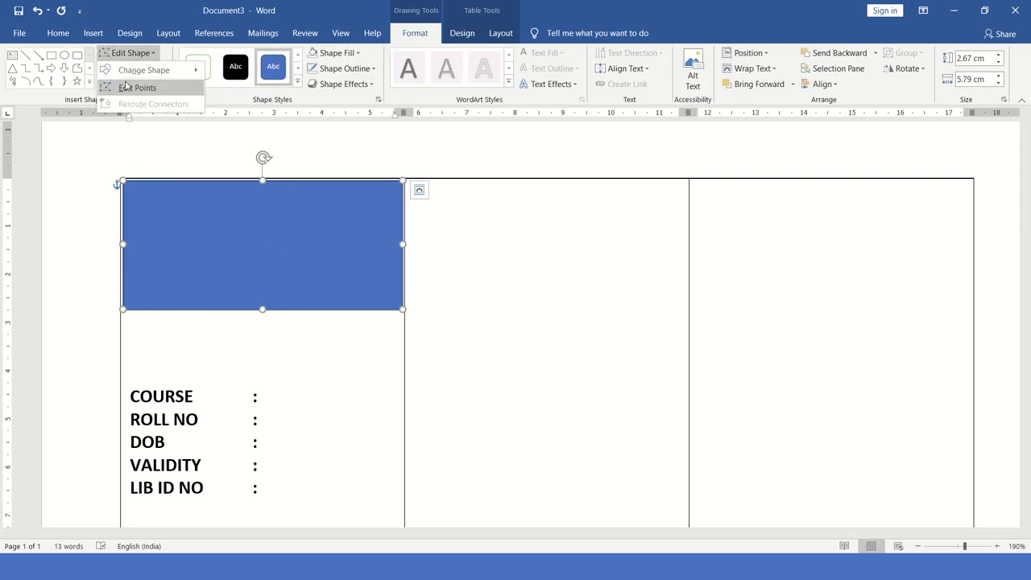
{"action": "left_click", "coordinate": [125, 87]}
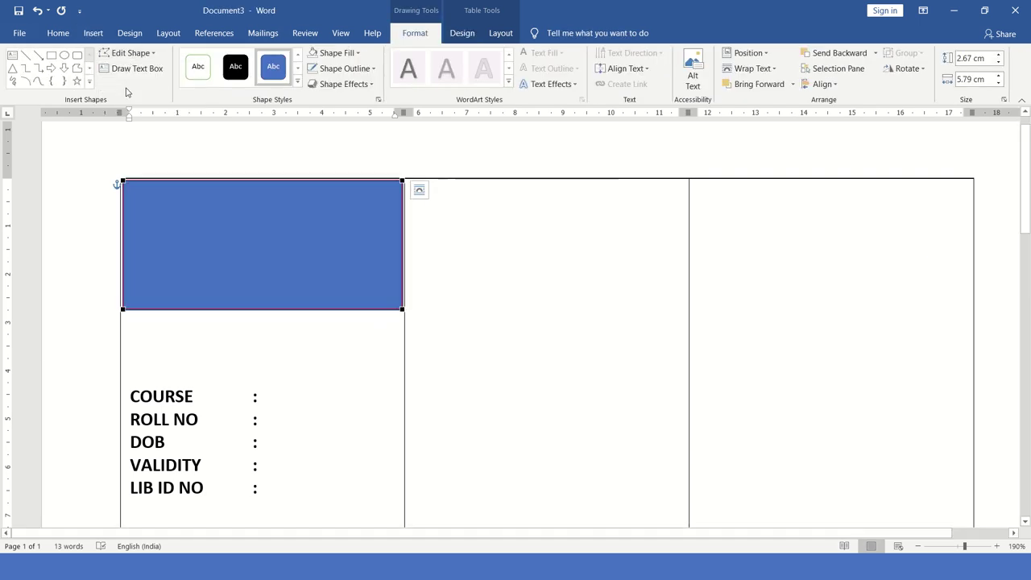
{"action": "left_click", "coordinate": [123, 308]}
{"action": "left_click_drag", "start_coordinate": [216, 308], "coordinate": [258, 191]}
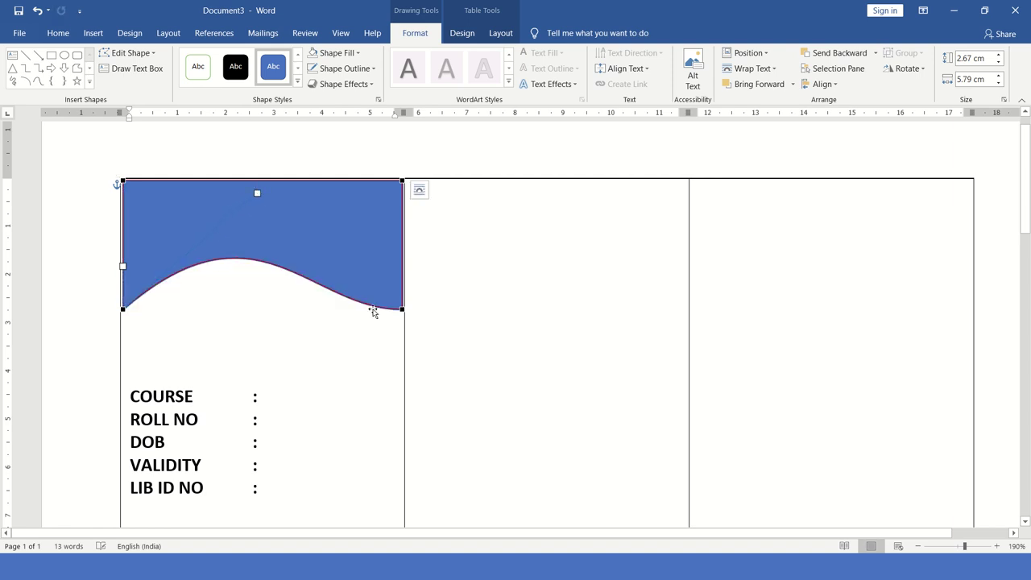
{"action": "left_click", "coordinate": [402, 308]}
{"action": "left_click_drag", "start_coordinate": [308, 309], "coordinate": [346, 278]}
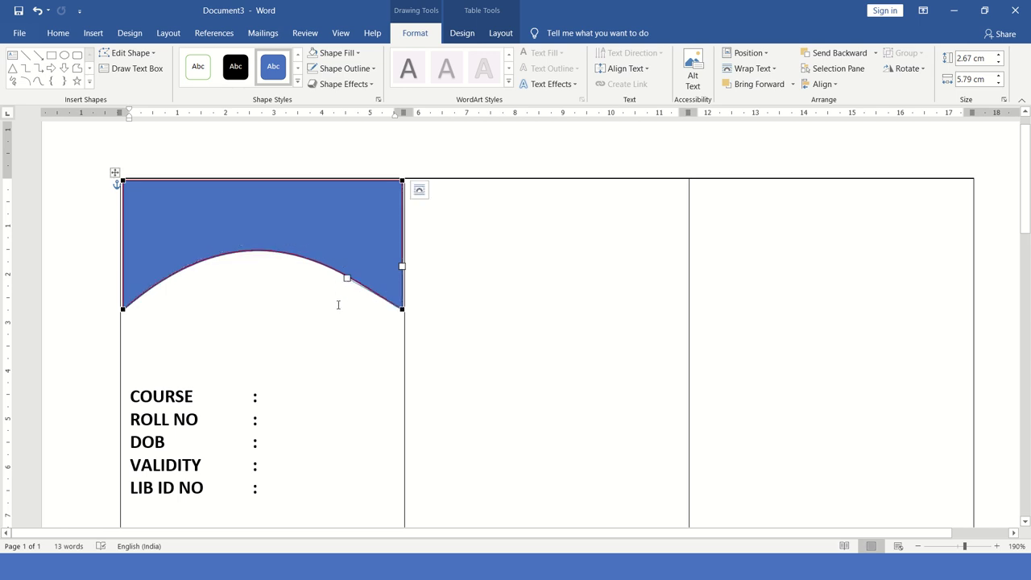
{"action": "left_click", "coordinate": [329, 341]}
Fill the arched banner magenta with no outline and nudge it into place.
{"action": "left_click", "coordinate": [345, 244]}
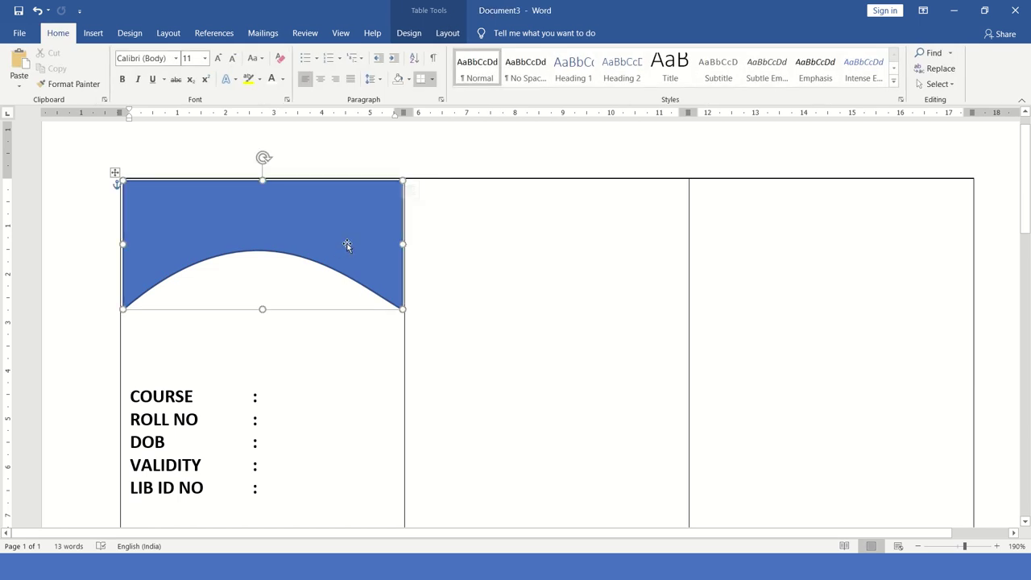
{"action": "left_click", "coordinate": [352, 53]}
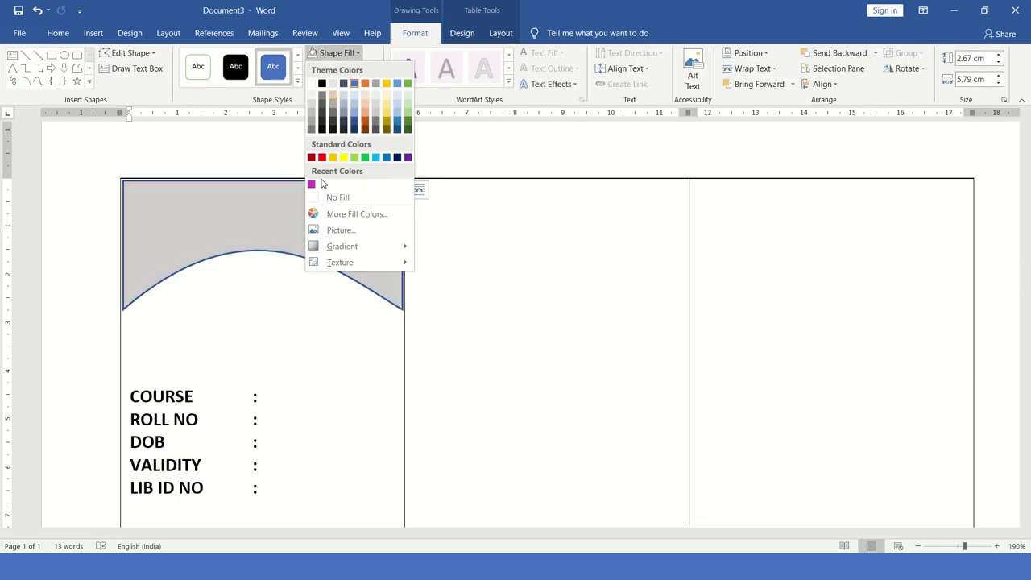
{"action": "left_click", "coordinate": [313, 186]}
{"action": "left_click", "coordinate": [345, 68]}
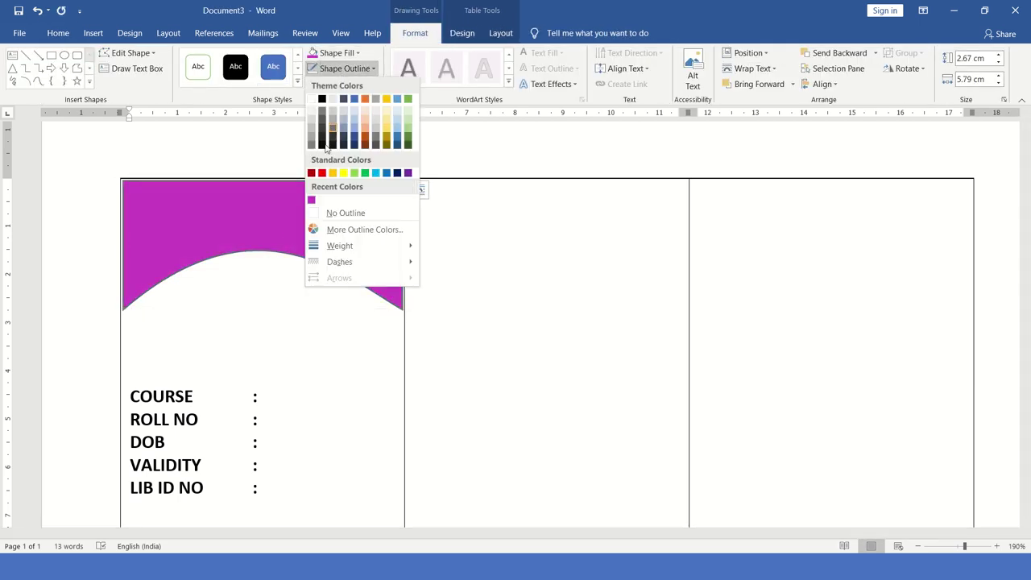
{"action": "left_click", "coordinate": [315, 211]}
{"action": "left_click", "coordinate": [322, 271]}
{"action": "left_click", "coordinate": [322, 232]}
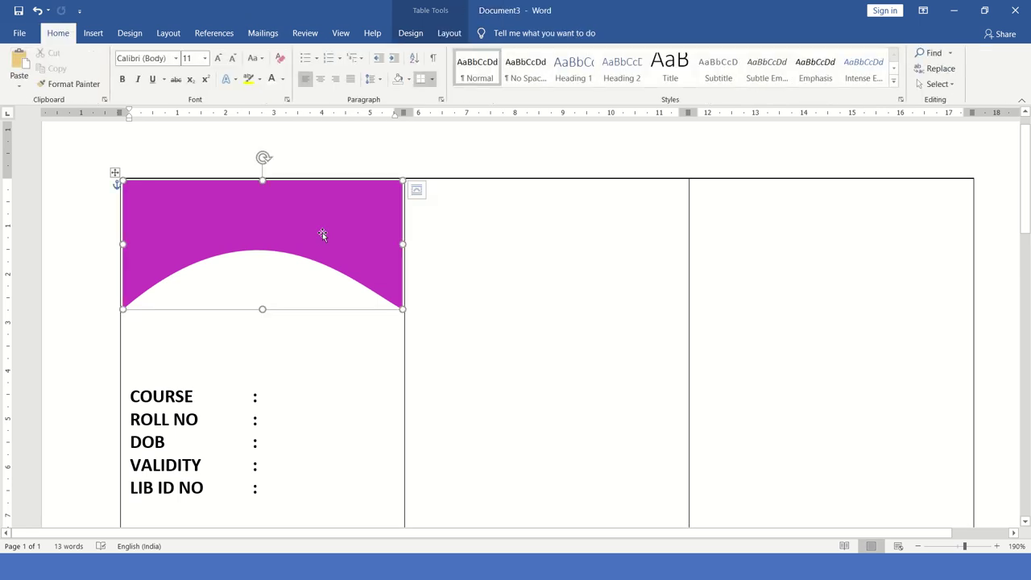
{"action": "left_click_drag", "start_coordinate": [324, 237], "coordinate": [303, 249]}
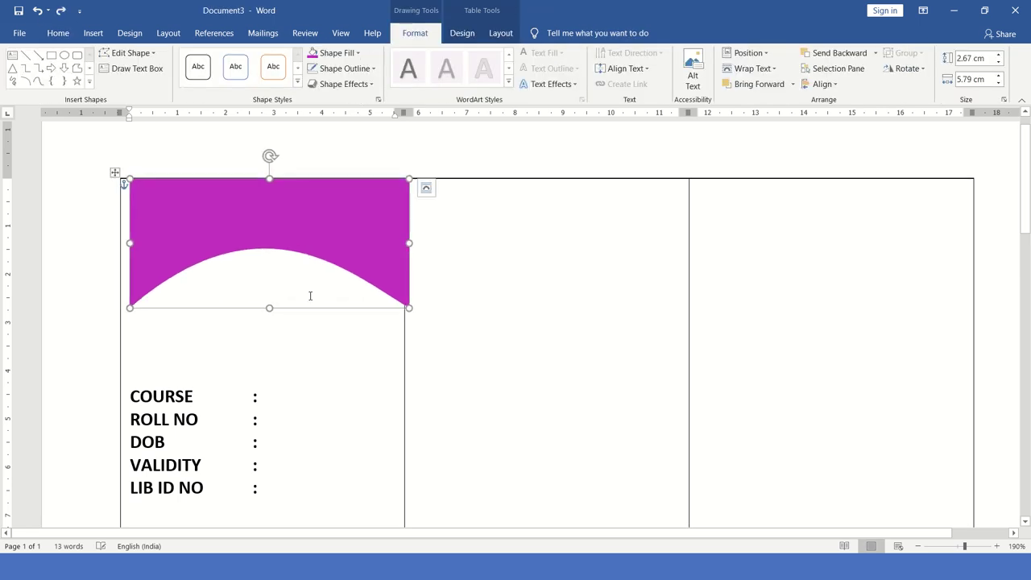
Paste a copy of the arch, fill it pale gold, and move it to the cell top.
{"action": "left_click", "coordinate": [314, 355]}
{"action": "key", "text": "ctrl+v"}
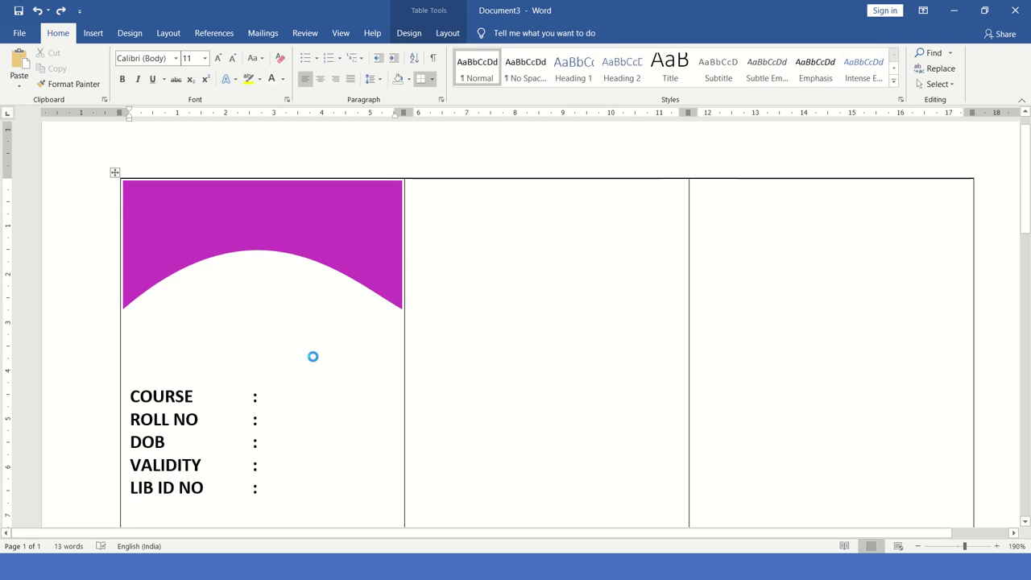
{"action": "left_click_drag", "start_coordinate": [292, 351], "coordinate": [289, 255]}
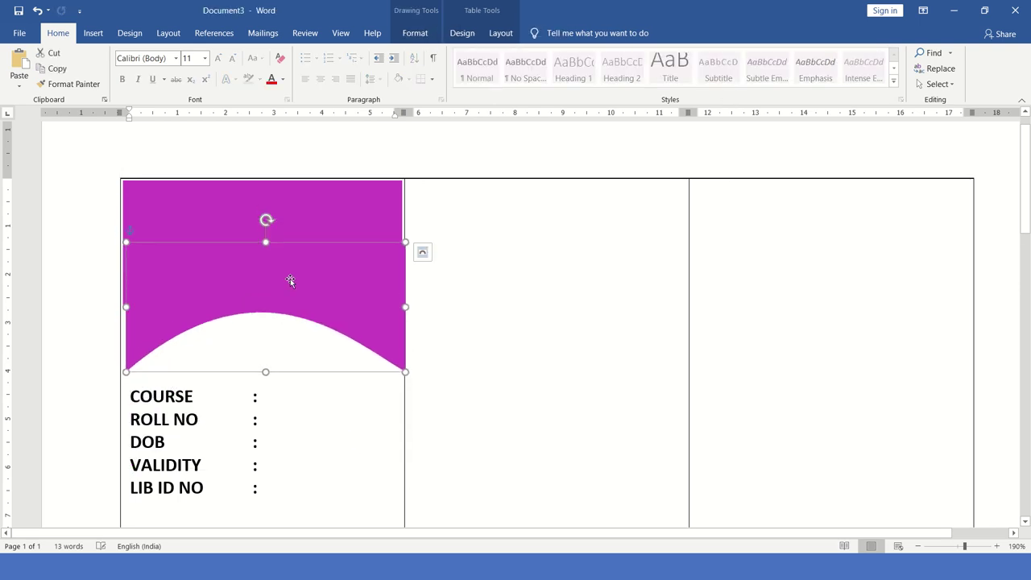
{"action": "double_click", "coordinate": [269, 276]}
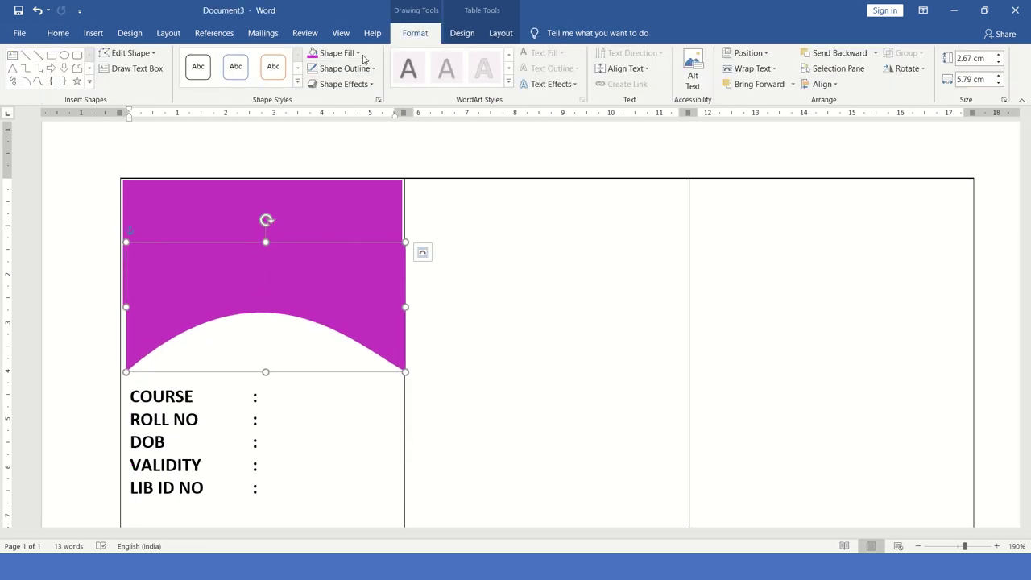
{"action": "left_click", "coordinate": [360, 52]}
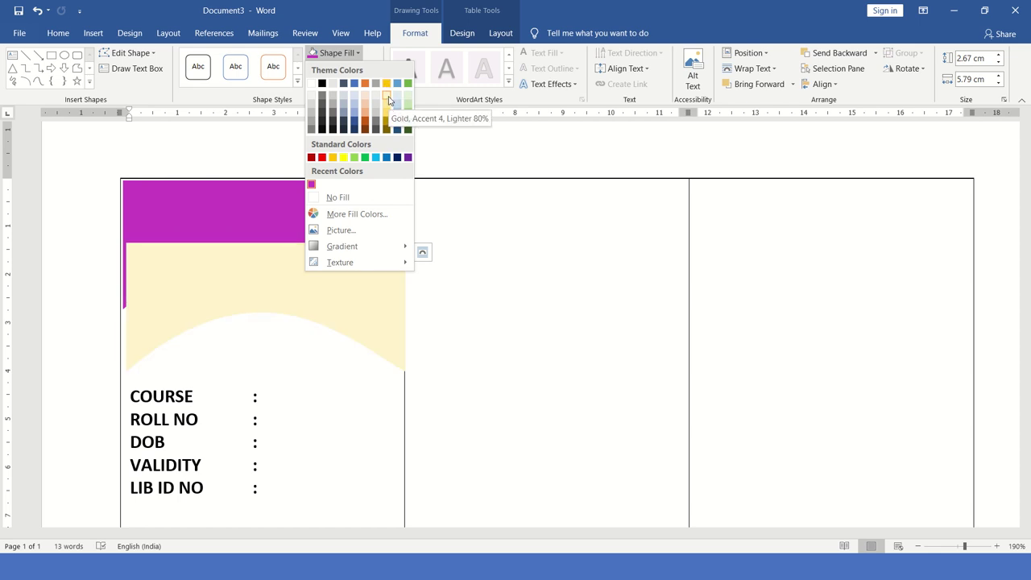
{"action": "left_click", "coordinate": [324, 243]}
{"action": "left_click_drag", "start_coordinate": [295, 257], "coordinate": [294, 214]}
{"action": "left_click", "coordinate": [338, 373]}
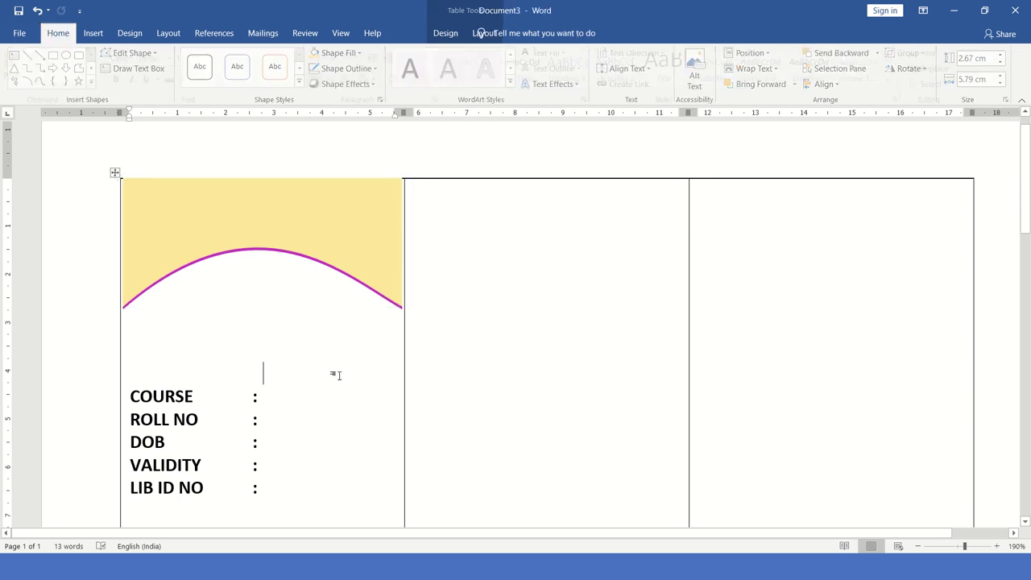
{"action": "left_click", "coordinate": [275, 237]}
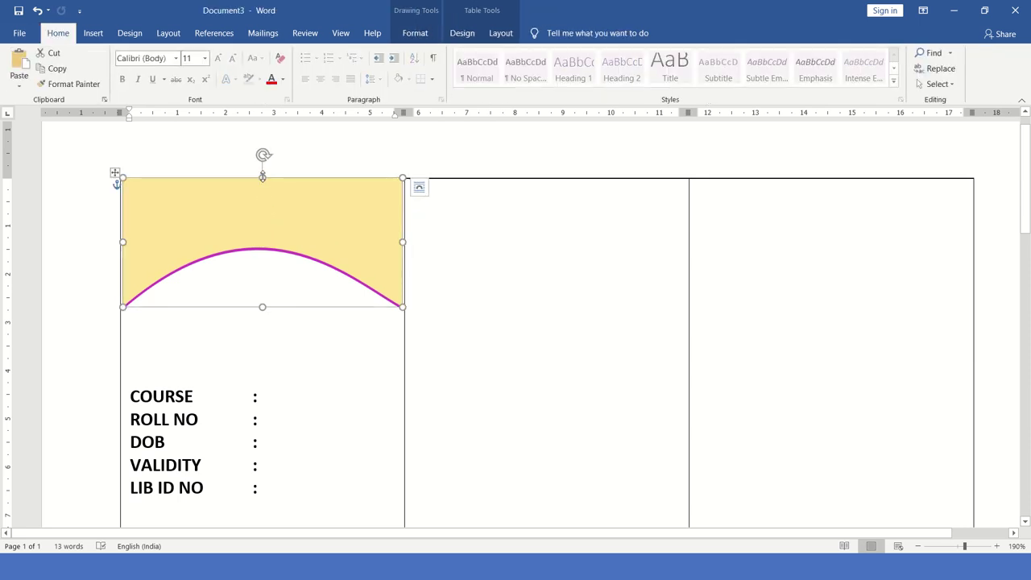
{"action": "left_click", "coordinate": [330, 402]}
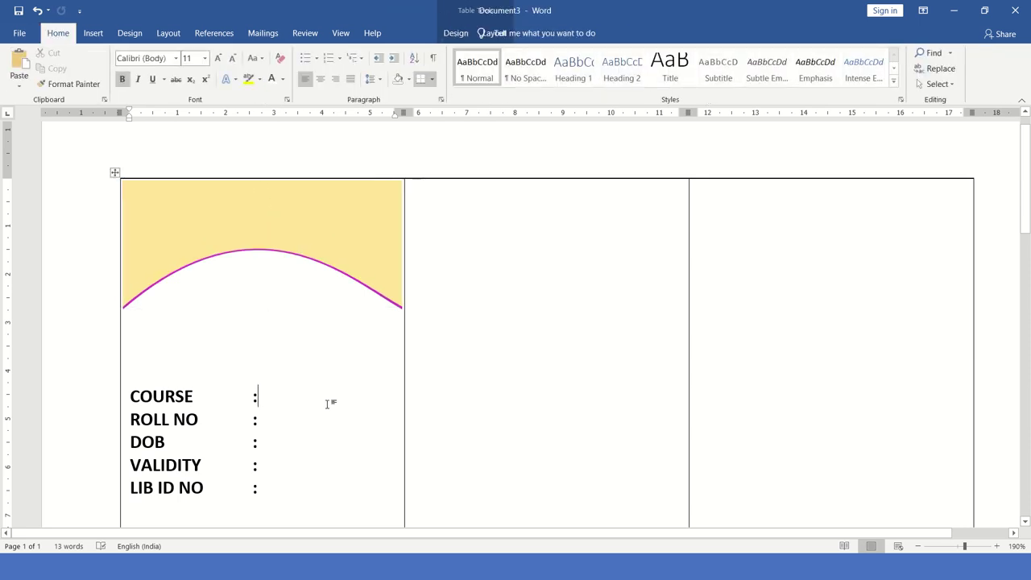
Place another magenta arch over the gold one, lower its top, and centre the blank line below.
{"action": "key", "text": "ctrl+v"}
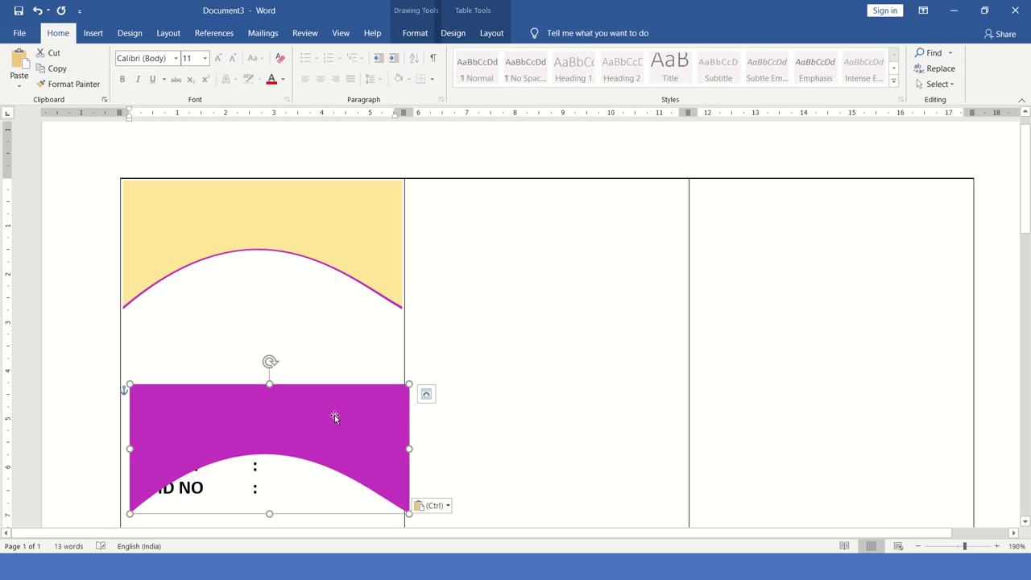
{"action": "left_click_drag", "start_coordinate": [335, 415], "coordinate": [324, 208]}
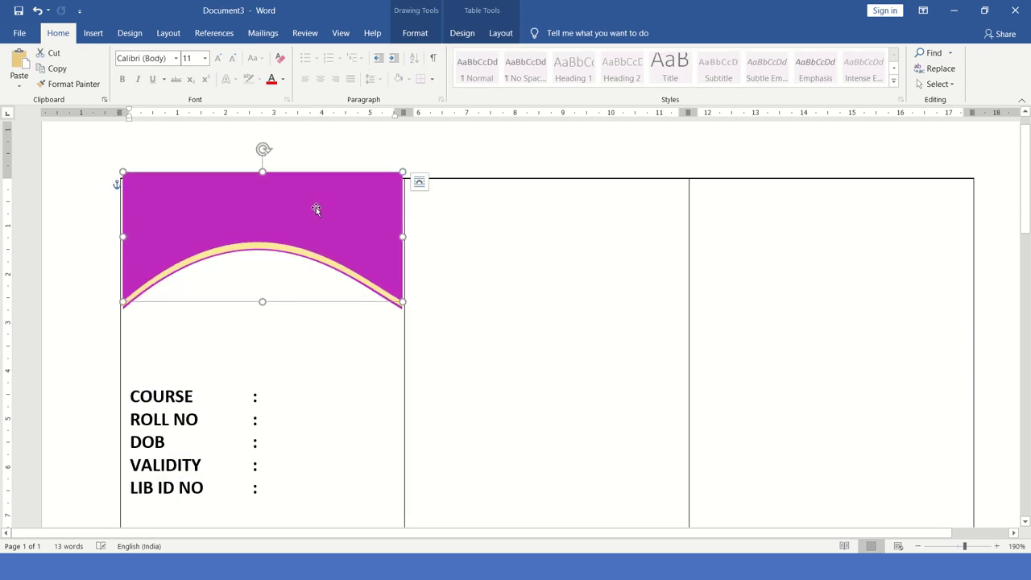
{"action": "left_click_drag", "start_coordinate": [263, 171], "coordinate": [263, 178]}
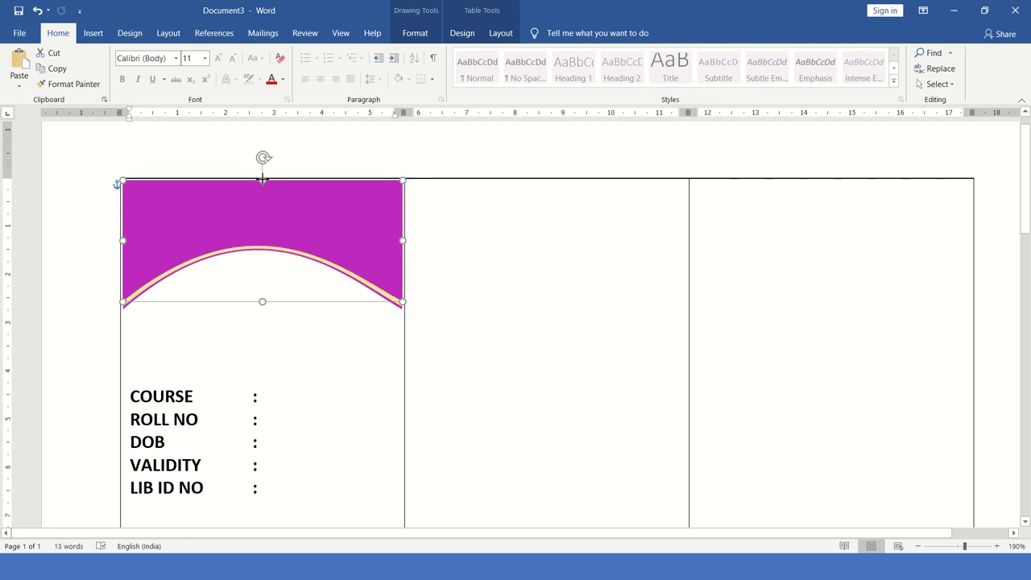
{"action": "left_click", "coordinate": [316, 355]}
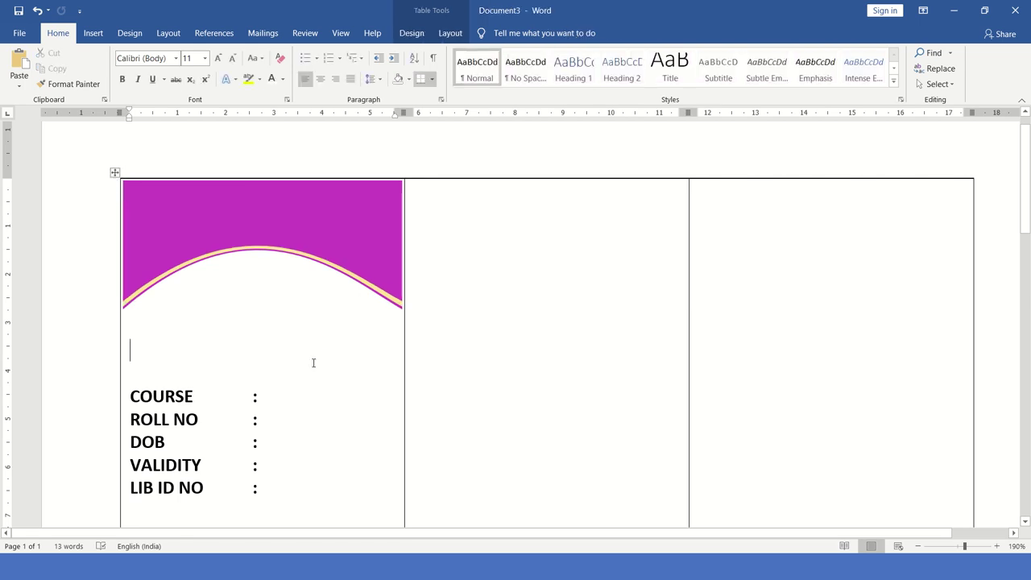
{"action": "key", "text": "ctrl+e"}
{"action": "left_click", "coordinate": [282, 210]}
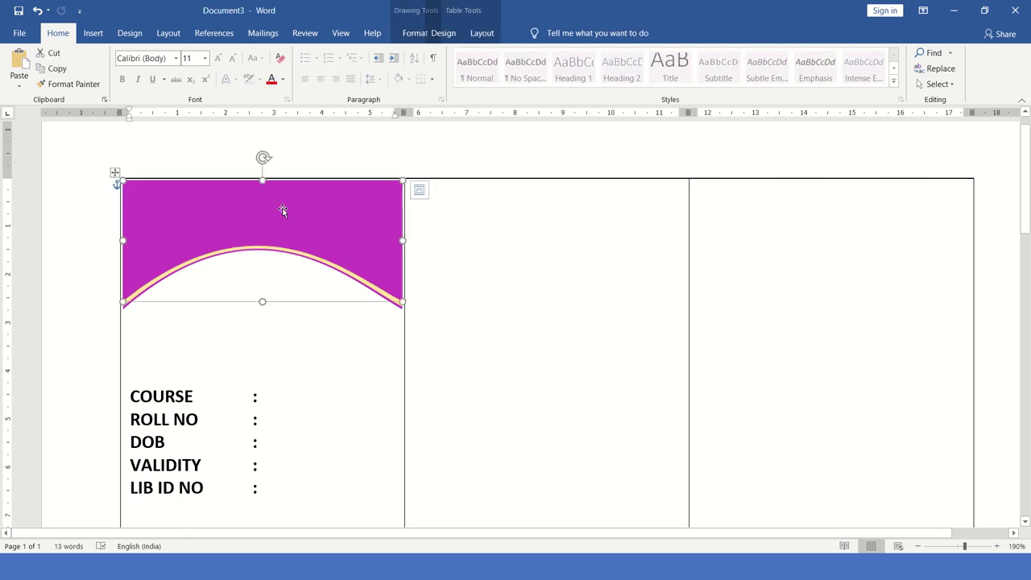
Draw a small square photo frame, about 1.89 by 1.82 cm, below the magenta wave.
{"action": "left_click", "coordinate": [263, 341]}
{"action": "left_click", "coordinate": [93, 33]}
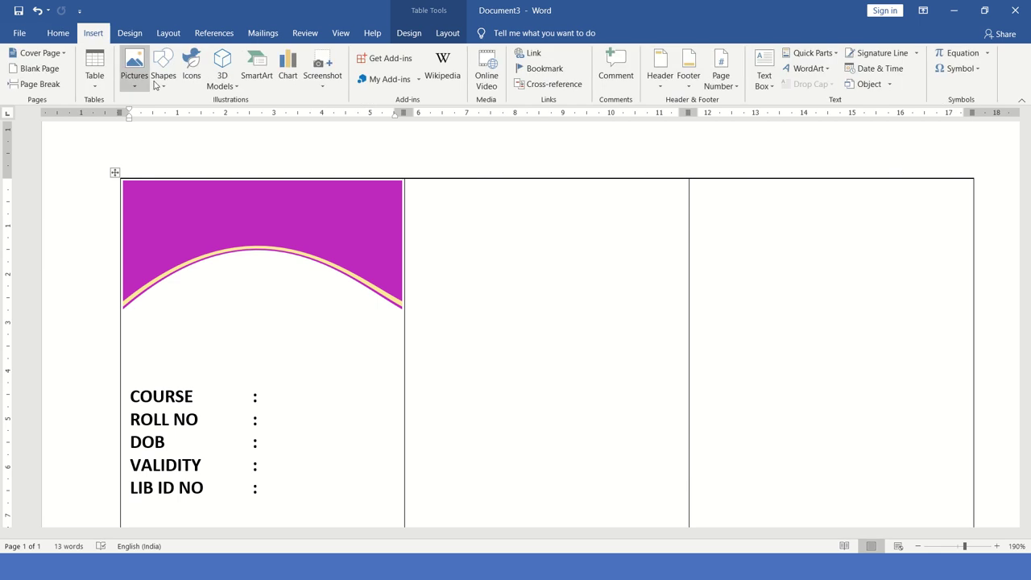
{"action": "left_click", "coordinate": [160, 77]}
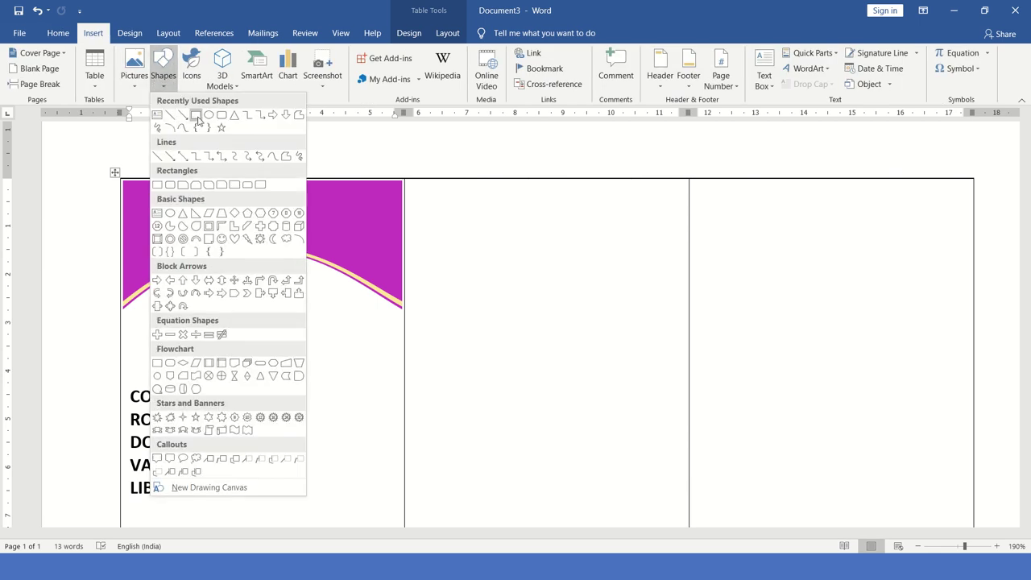
{"action": "left_click", "coordinate": [187, 112]}
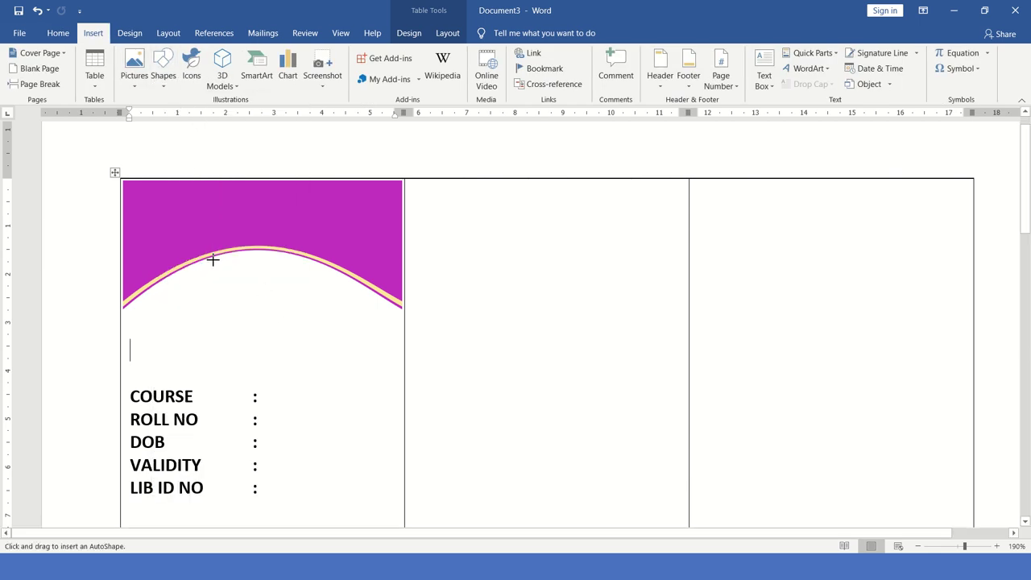
{"action": "mouse_move", "coordinate": [214, 261]}
{"action": "left_mouse_down"}
{"action": "mouse_move", "coordinate": [311, 368]}
{"action": "mouse_move", "coordinate": [306, 353]}
{"action": "left_mouse_up"}
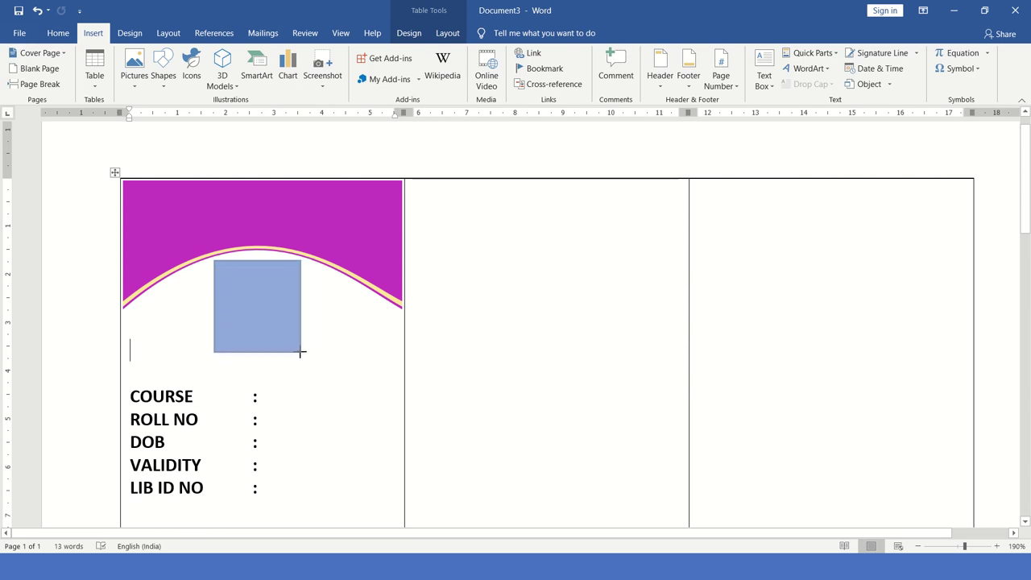
{"action": "left_click_drag", "start_coordinate": [306, 353], "coordinate": [302, 352]}
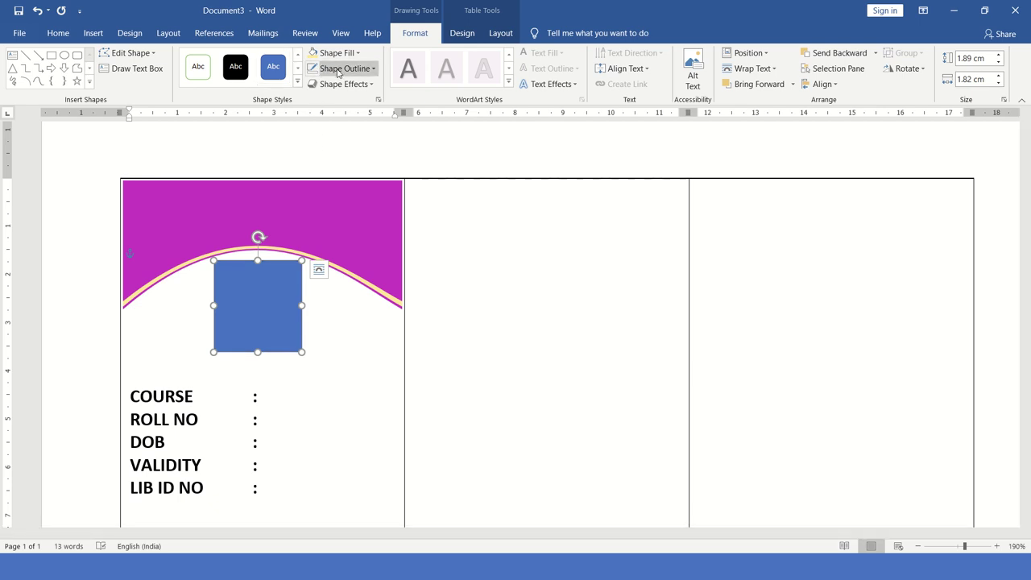
Make the square's fill transparent and centre the first card cell's paragraph.
{"action": "left_click", "coordinate": [358, 53]}
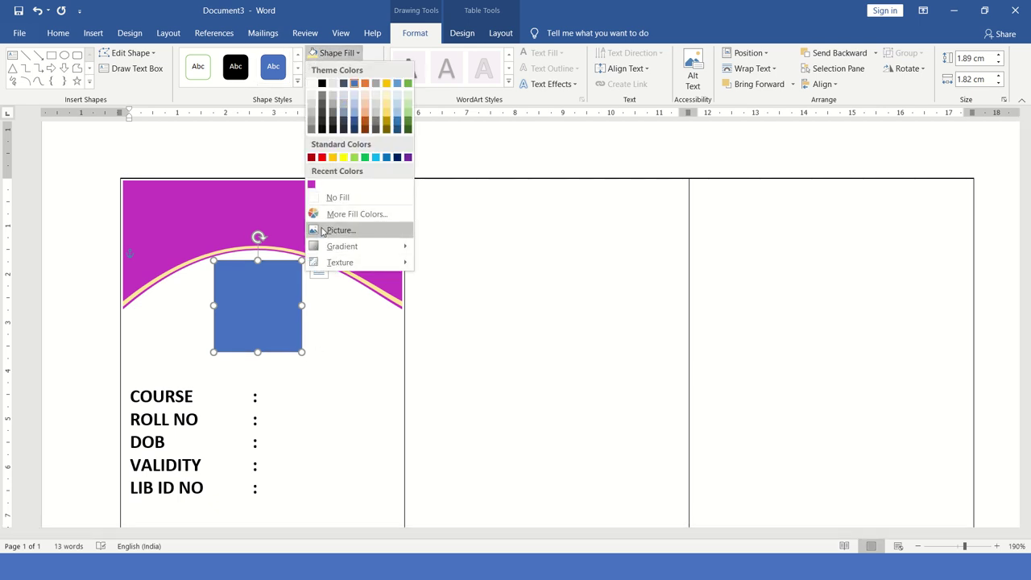
{"action": "left_click", "coordinate": [339, 198]}
{"action": "left_click", "coordinate": [346, 337]}
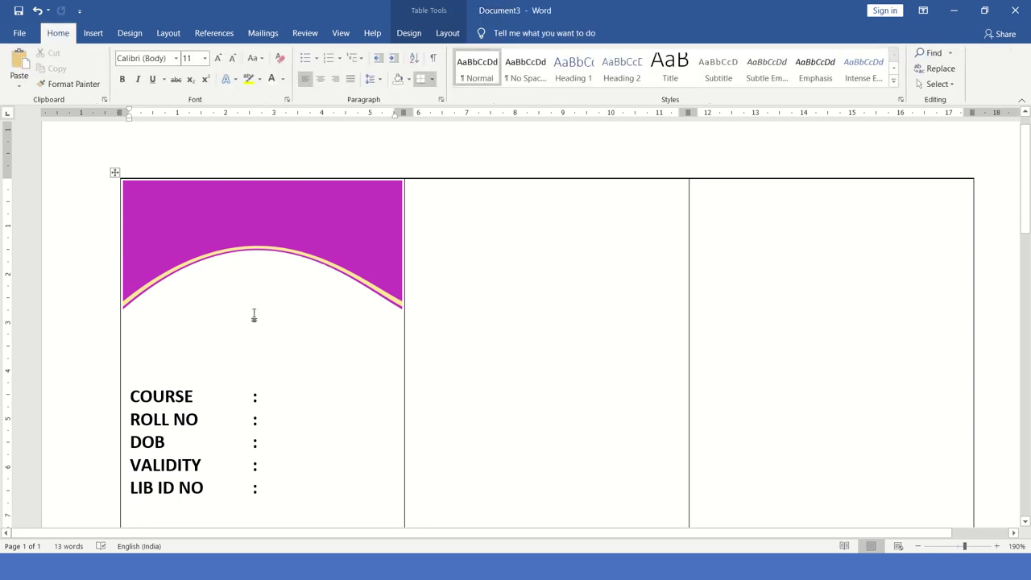
{"action": "key", "text": "ctrl+e"}
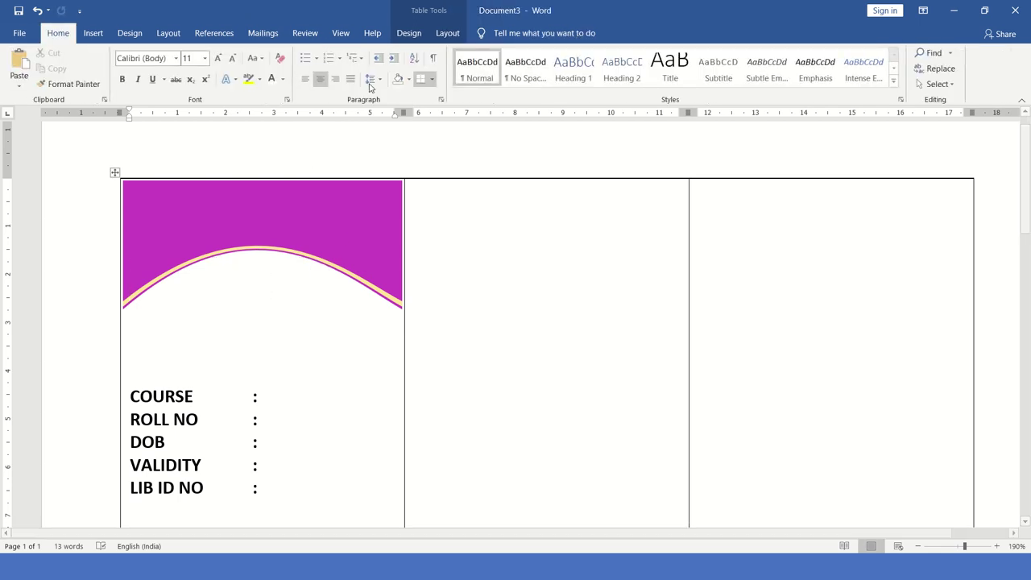
{"action": "left_click", "coordinate": [445, 33]}
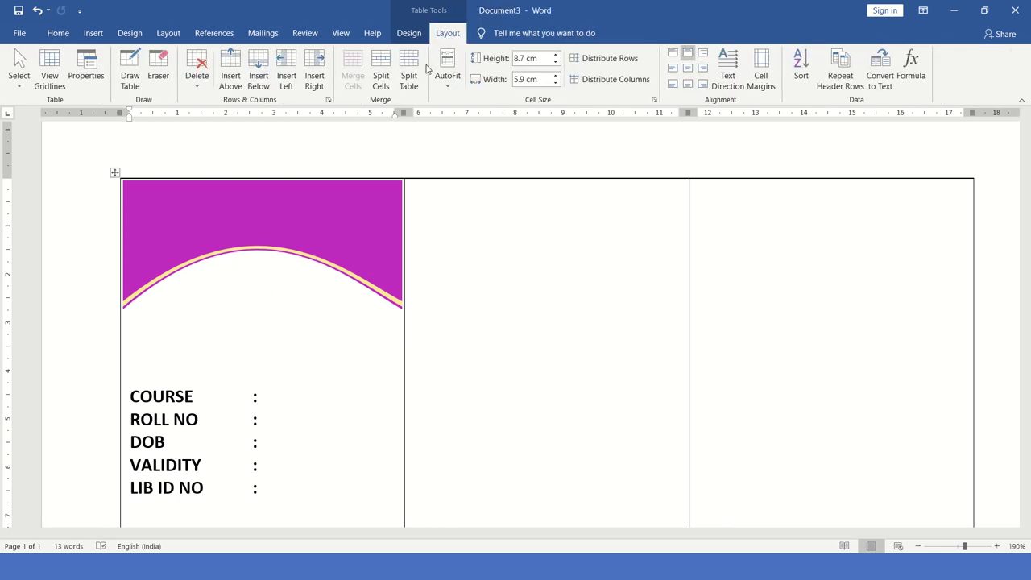
{"action": "left_click", "coordinate": [408, 33]}
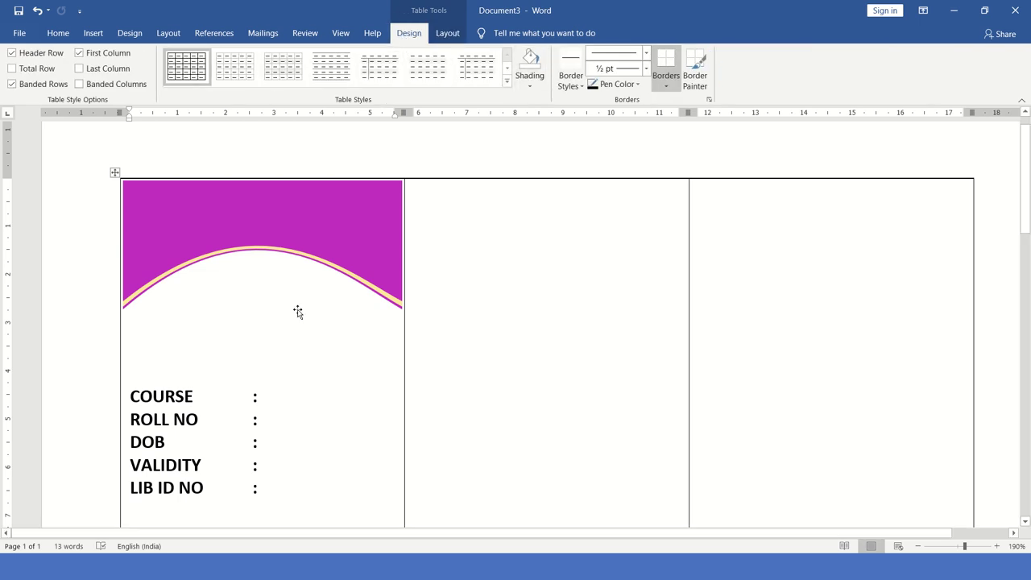
Give the square a thicker outline weight and remove its blue fill.
{"action": "left_click", "coordinate": [260, 292]}
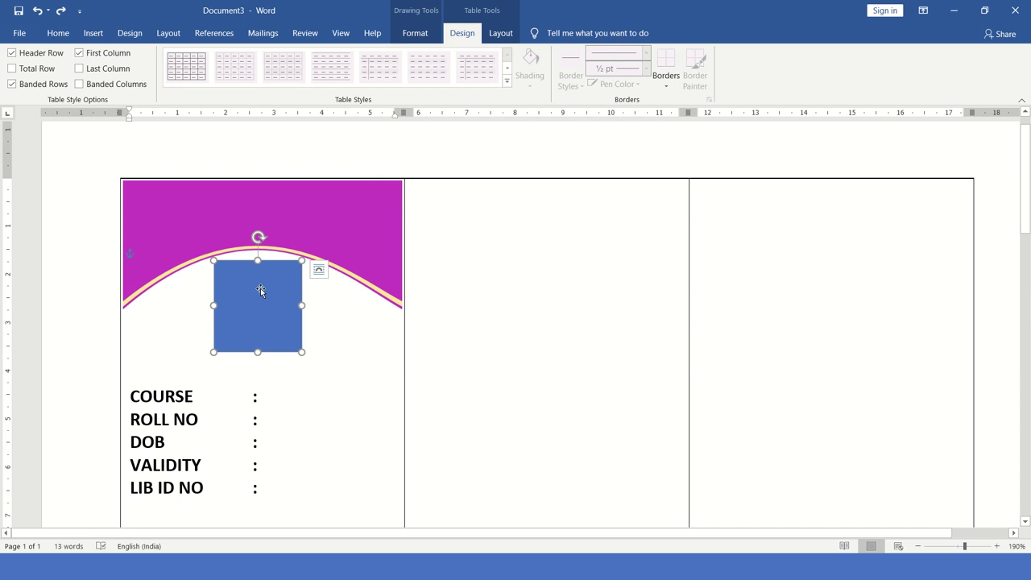
{"action": "left_click", "coordinate": [346, 68]}
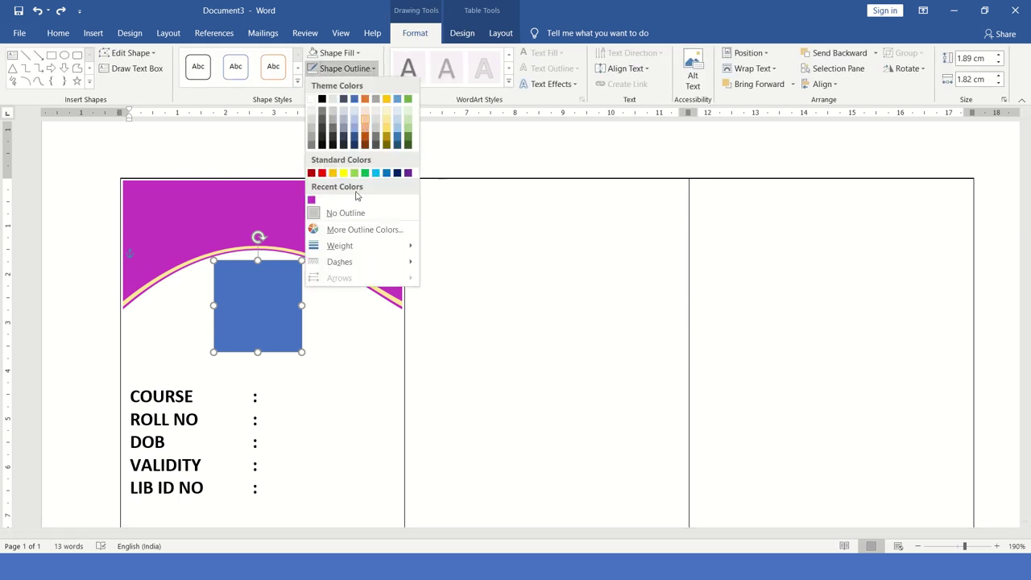
{"action": "mouse_move", "coordinate": [414, 251]}
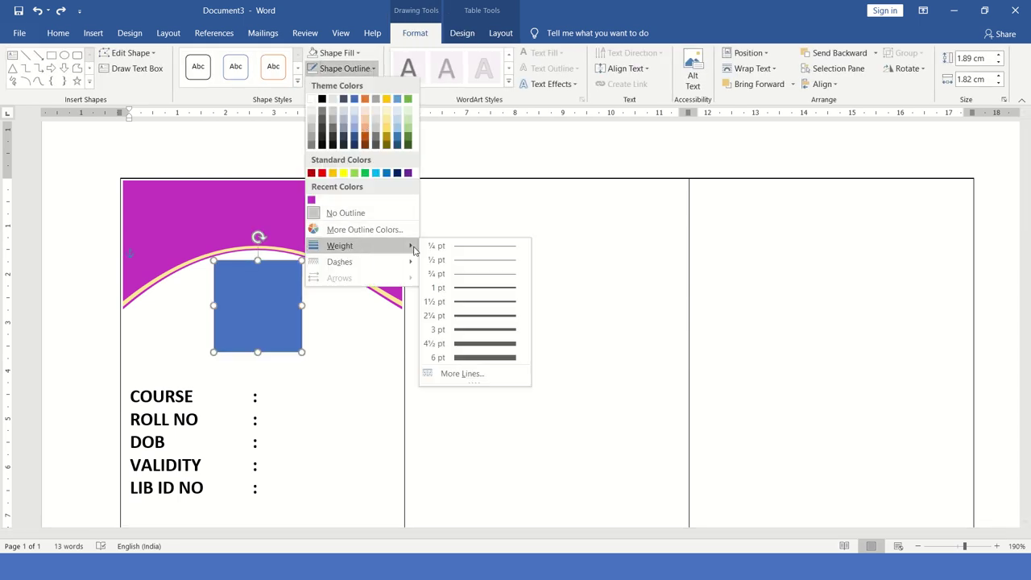
{"action": "left_click", "coordinate": [460, 247]}
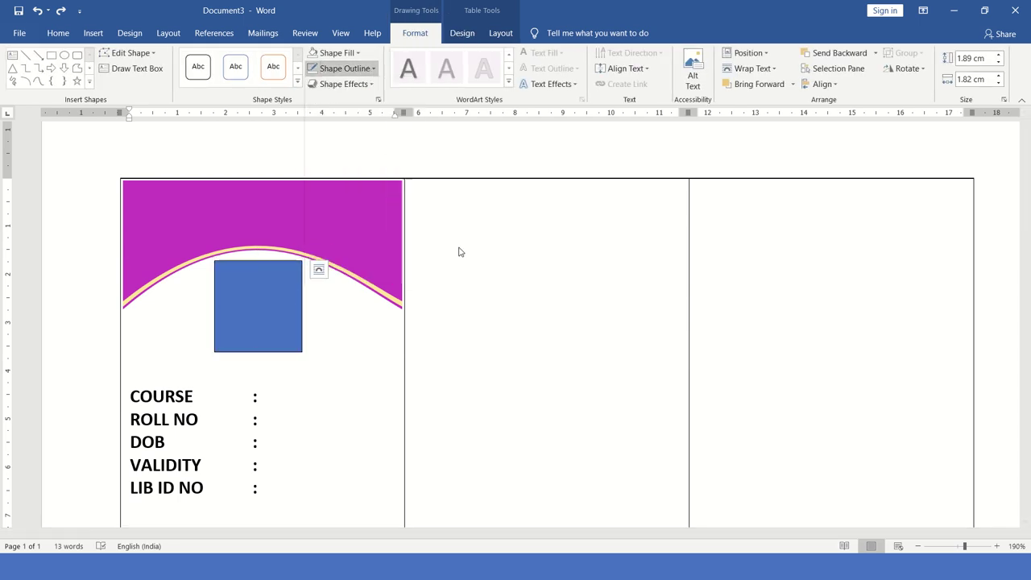
{"action": "left_click", "coordinate": [330, 53]}
{"action": "left_click", "coordinate": [337, 346]}
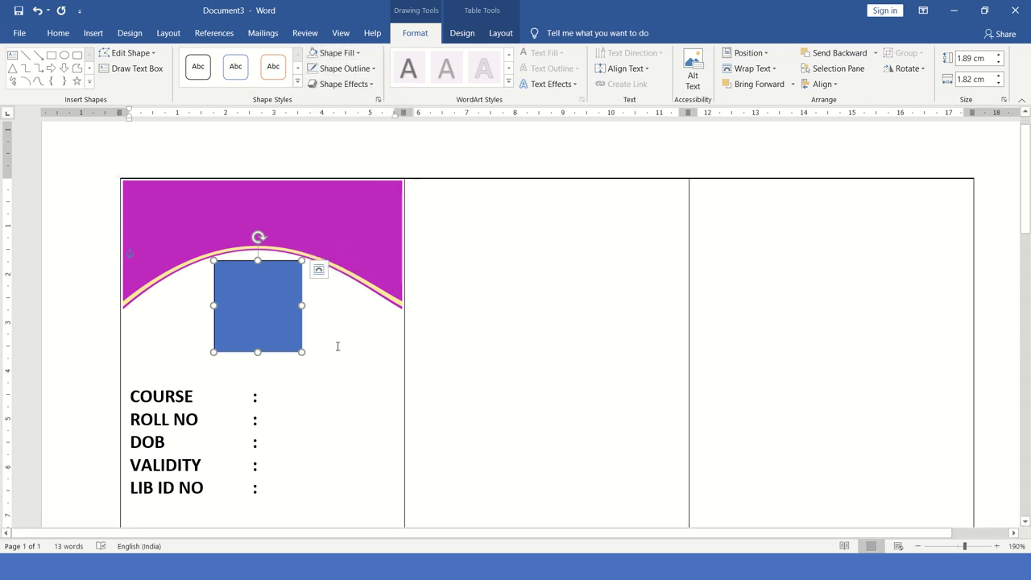
Draw a wide rectangle across the first card's bottom, below the LIB ID NO line.
{"action": "scroll", "coordinate": [336, 346], "scroll_direction": "down", "scroll_amount": 1}
{"action": "scroll", "coordinate": [299, 344], "scroll_direction": "down", "scroll_amount": 2}
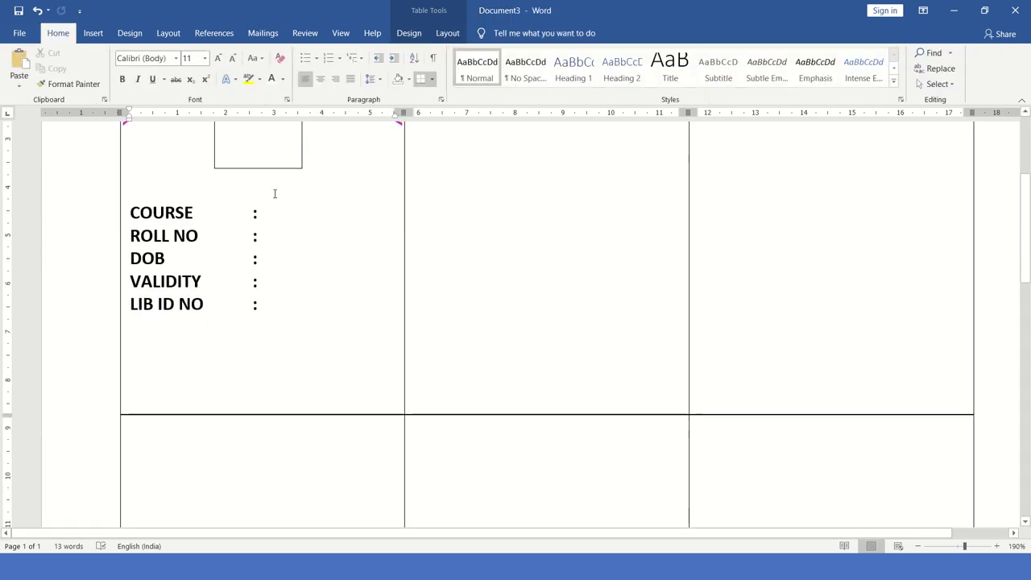
{"action": "left_click", "coordinate": [259, 181]}
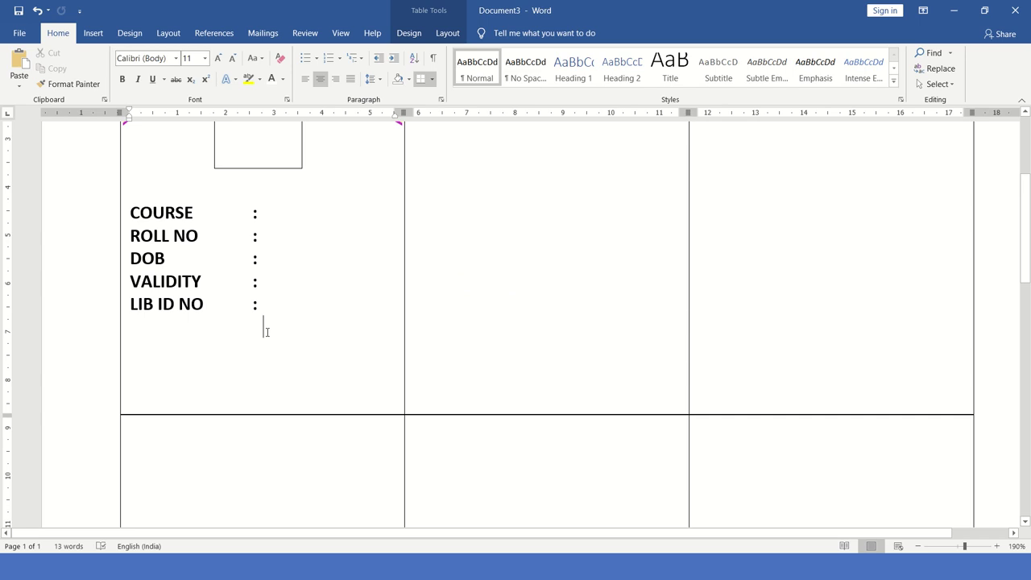
{"action": "scroll", "coordinate": [266, 332], "scroll_direction": "up", "scroll_amount": 3}
{"action": "scroll", "coordinate": [266, 329], "scroll_direction": "down", "scroll_amount": 5}
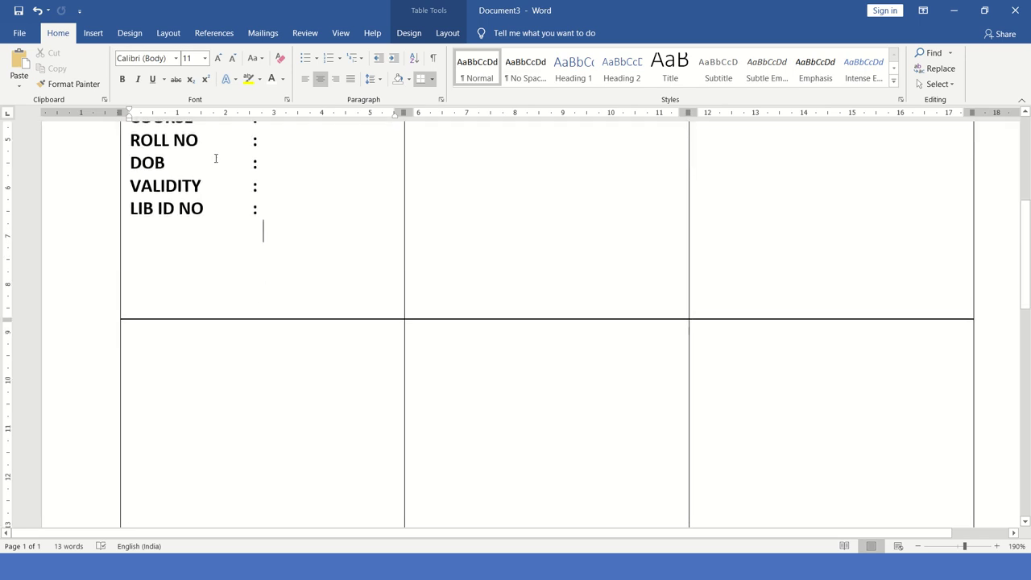
{"action": "left_click", "coordinate": [93, 33]}
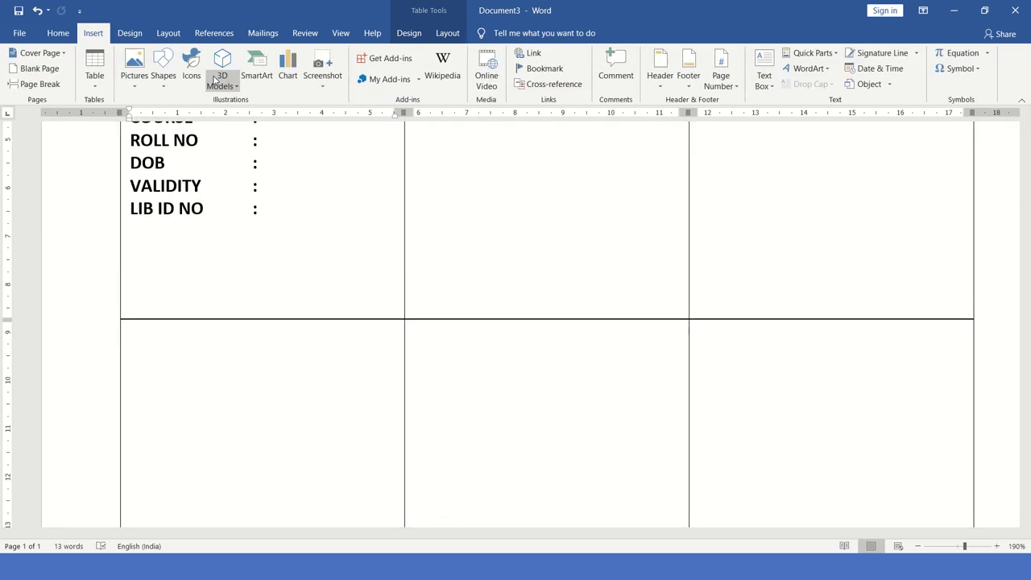
{"action": "left_click", "coordinate": [131, 33]}
{"action": "left_click", "coordinate": [93, 33]}
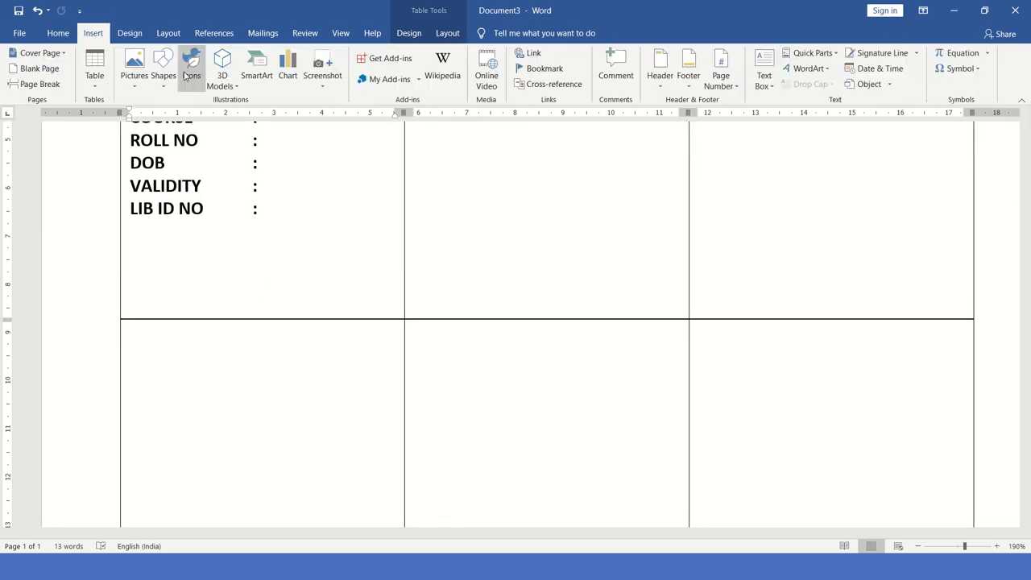
{"action": "left_click", "coordinate": [170, 76]}
{"action": "left_click", "coordinate": [196, 118]}
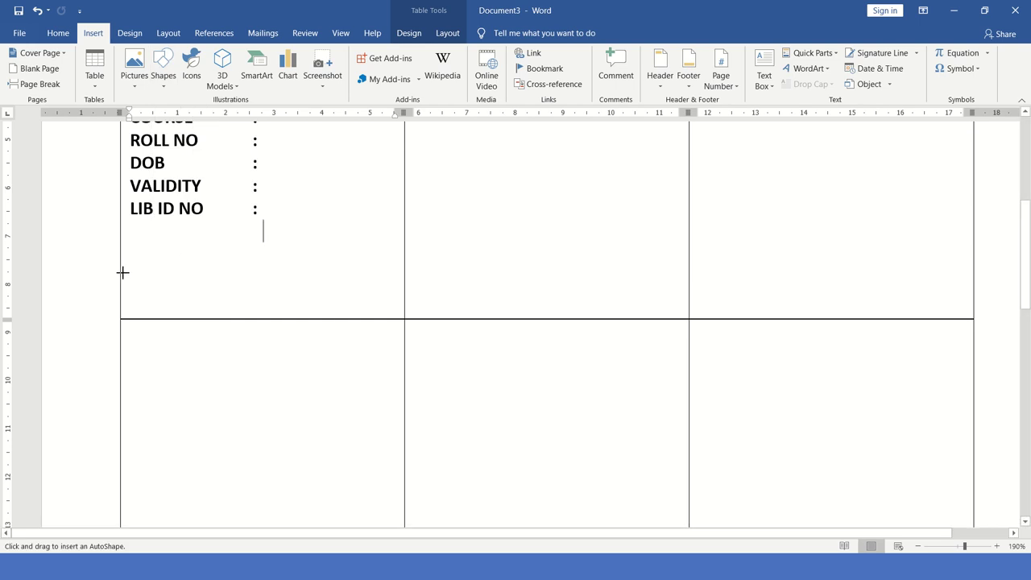
{"action": "left_click_drag", "start_coordinate": [122, 272], "coordinate": [404, 317]}
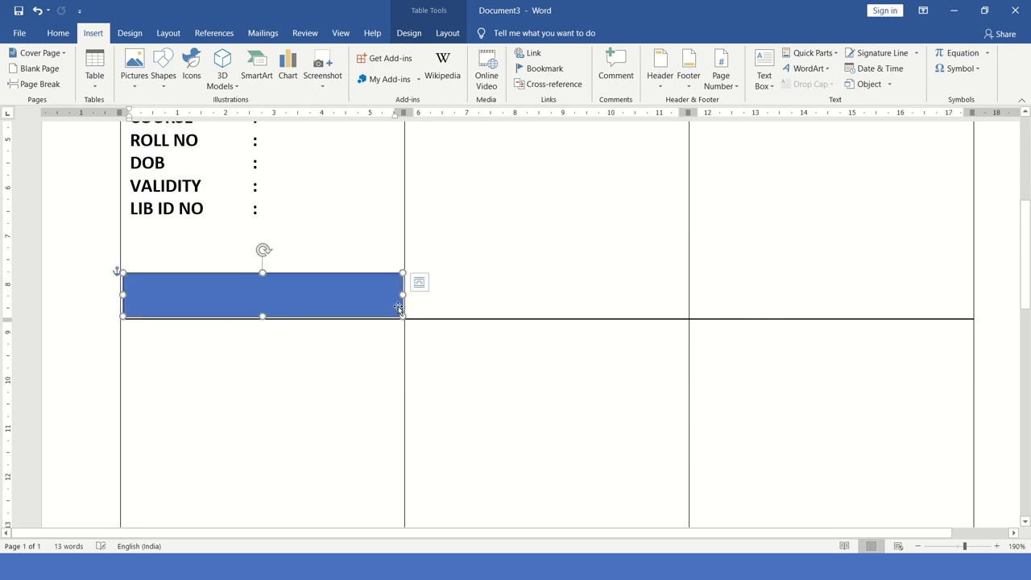
Remove the bar's outline and fill it with the header's magenta.
{"action": "left_click", "coordinate": [344, 68]}
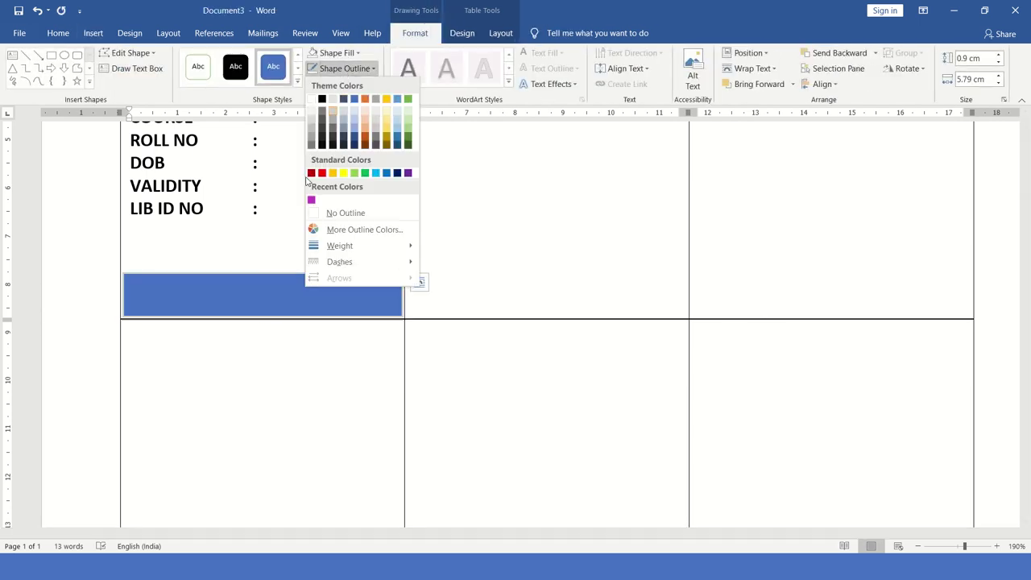
{"action": "left_click", "coordinate": [318, 213]}
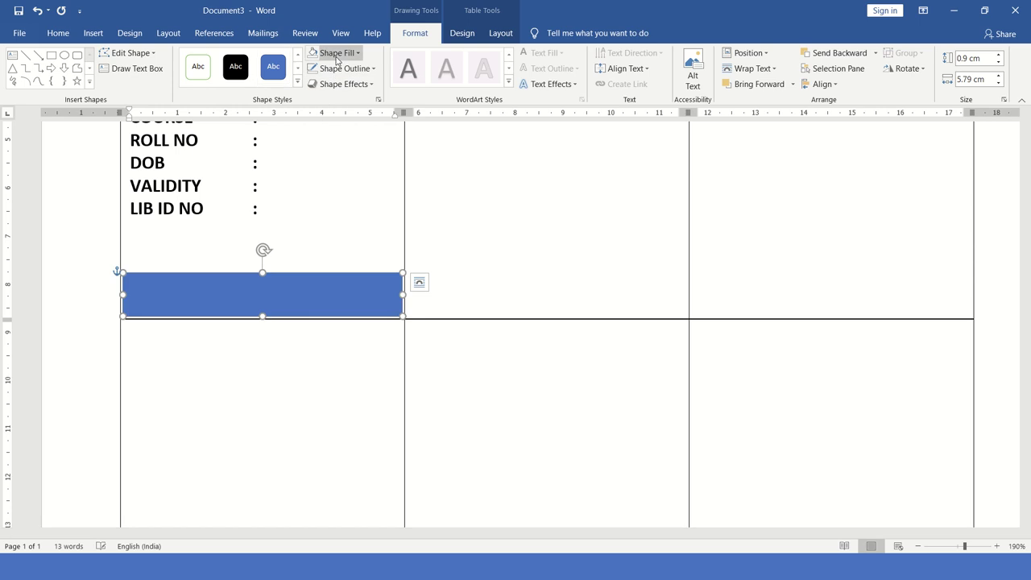
{"action": "left_click", "coordinate": [330, 53]}
{"action": "left_click", "coordinate": [312, 186]}
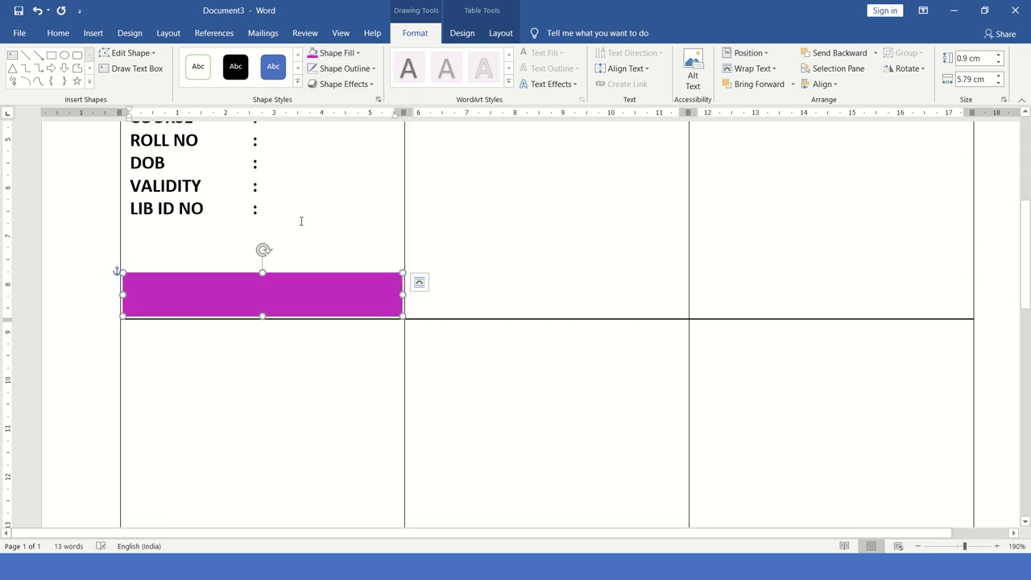
{"action": "scroll", "coordinate": [231, 312], "scroll_direction": "up", "scroll_amount": 12, "text": "ctrl"}
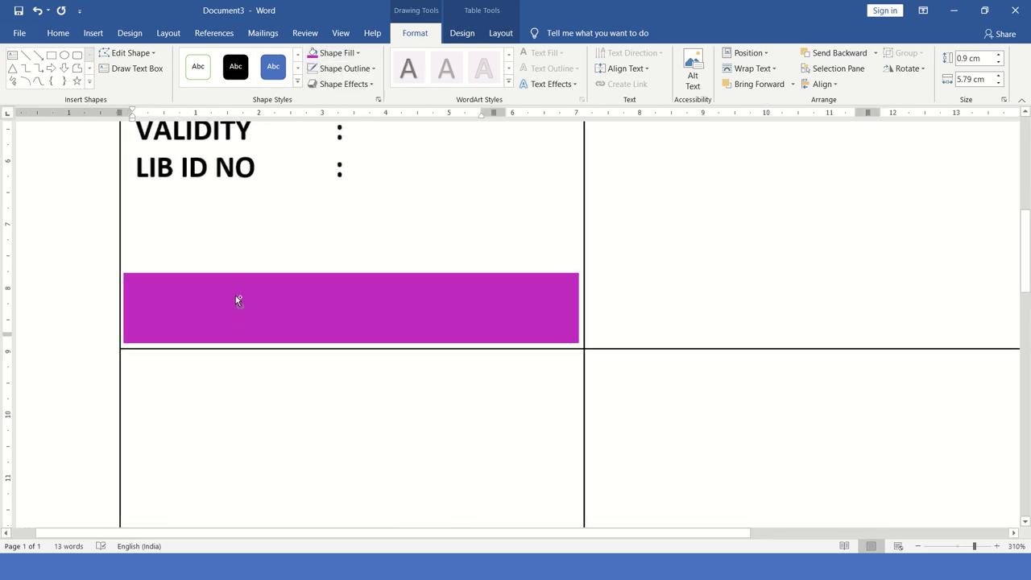
Draw a small circle at the left end of the magenta bar.
{"action": "left_click", "coordinate": [93, 33]}
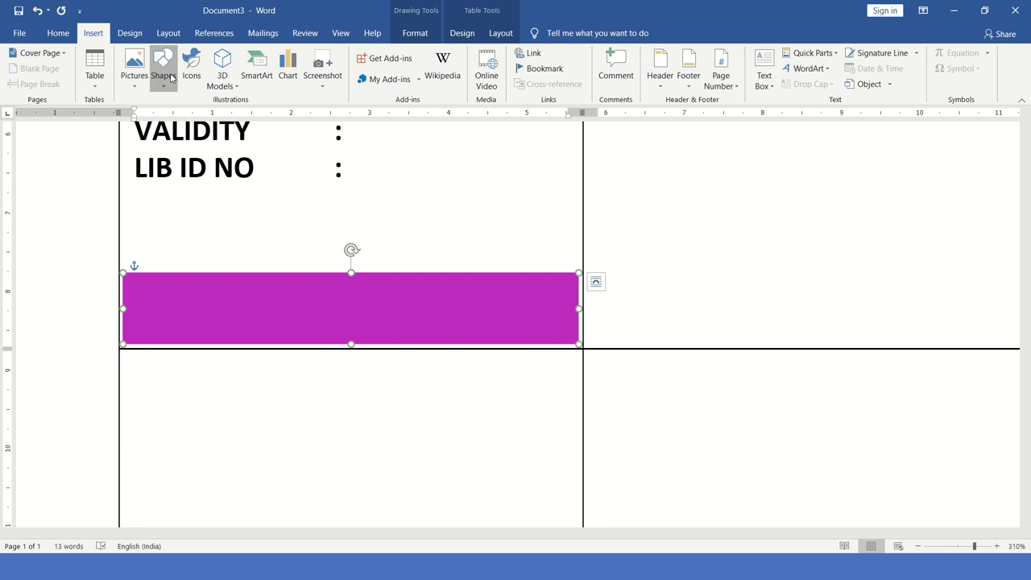
{"action": "left_click", "coordinate": [162, 75]}
{"action": "left_click", "coordinate": [209, 114]}
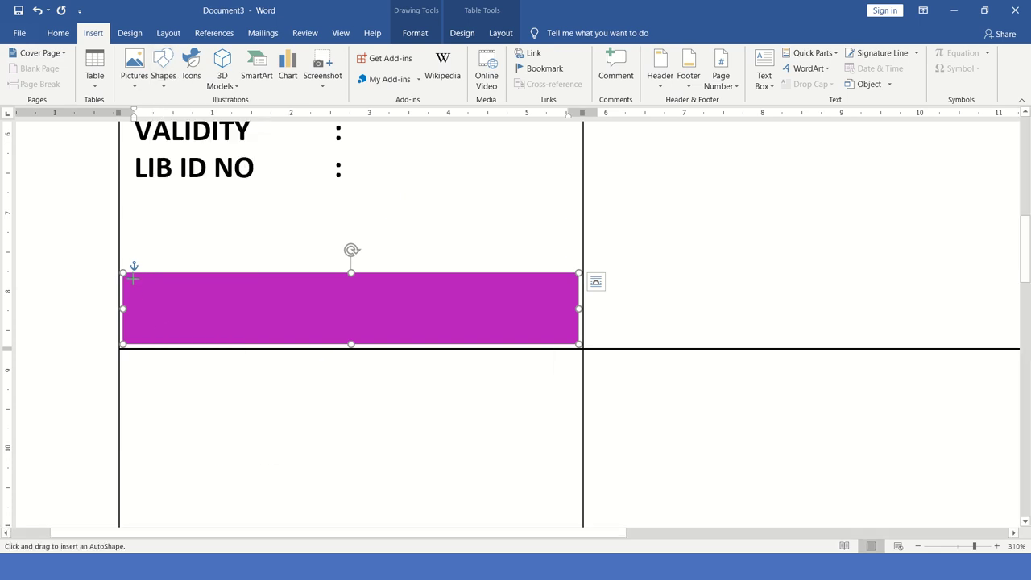
{"action": "left_click_drag", "start_coordinate": [133, 278], "coordinate": [198, 339]}
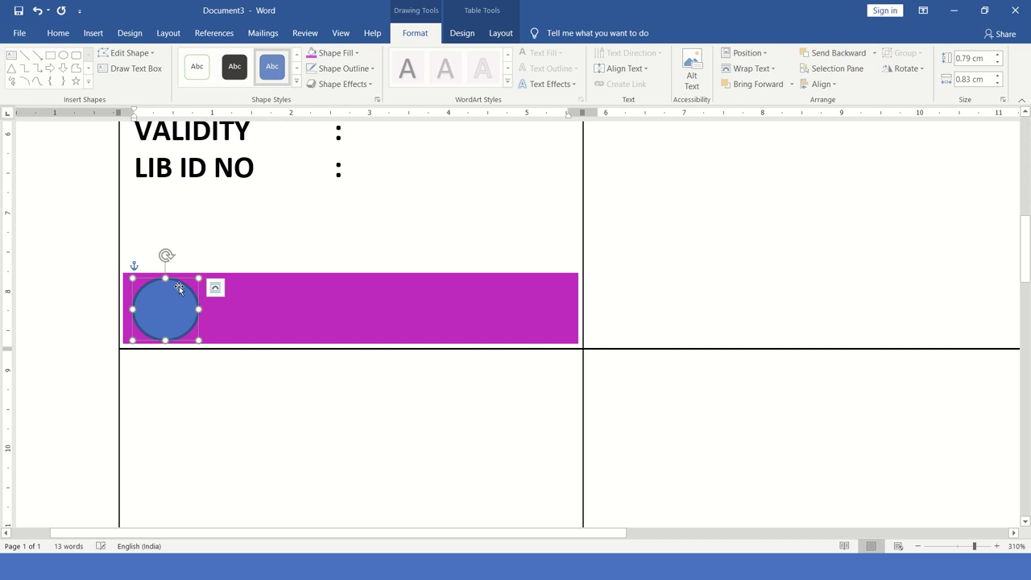
{"action": "left_click_drag", "start_coordinate": [199, 278], "coordinate": [202, 274]}
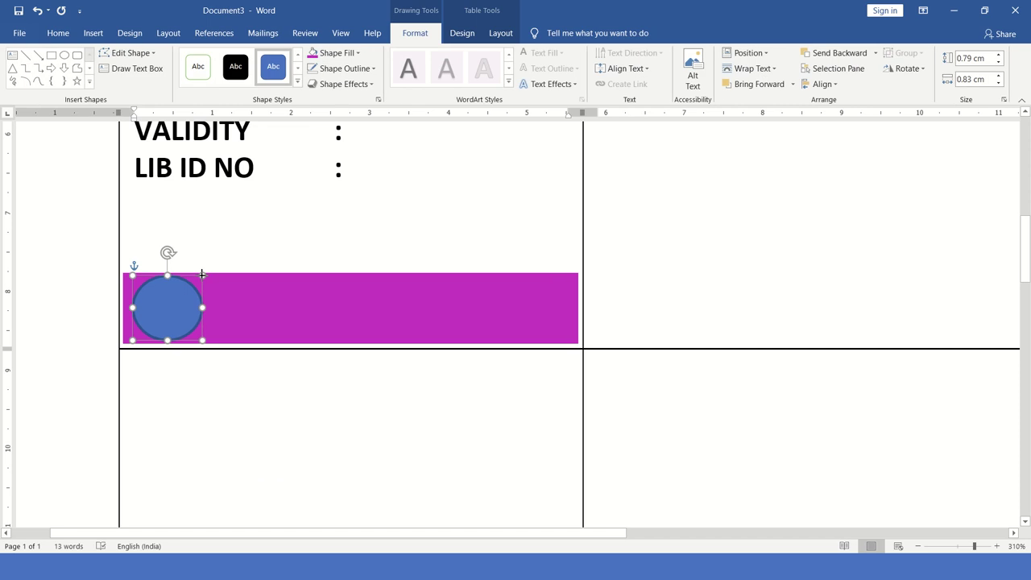
{"action": "left_click", "coordinate": [255, 330]}
{"action": "left_click", "coordinate": [181, 321]}
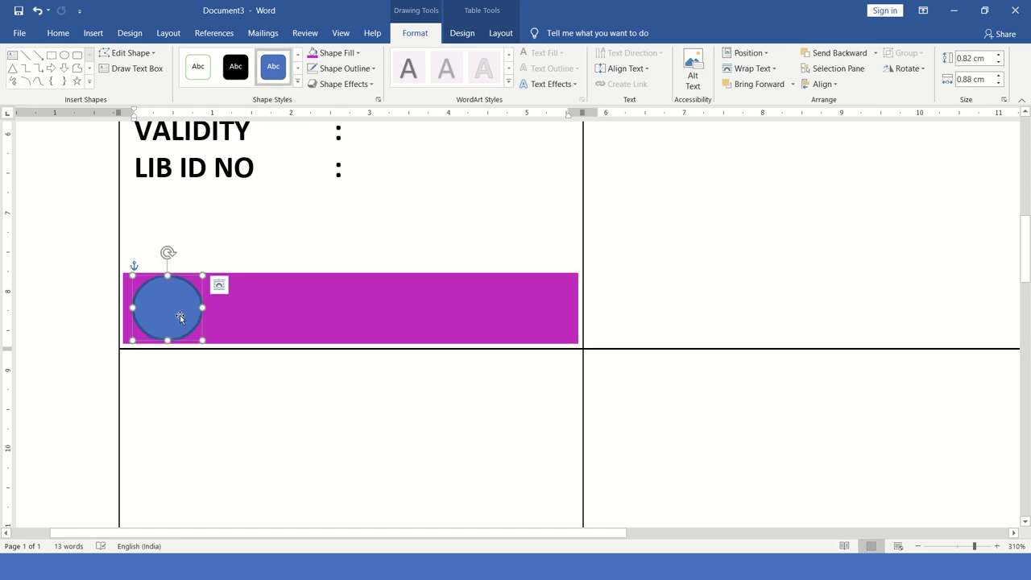
Remove the circle's outline and fill it with the phone picture from file.
{"action": "left_click", "coordinate": [362, 71]}
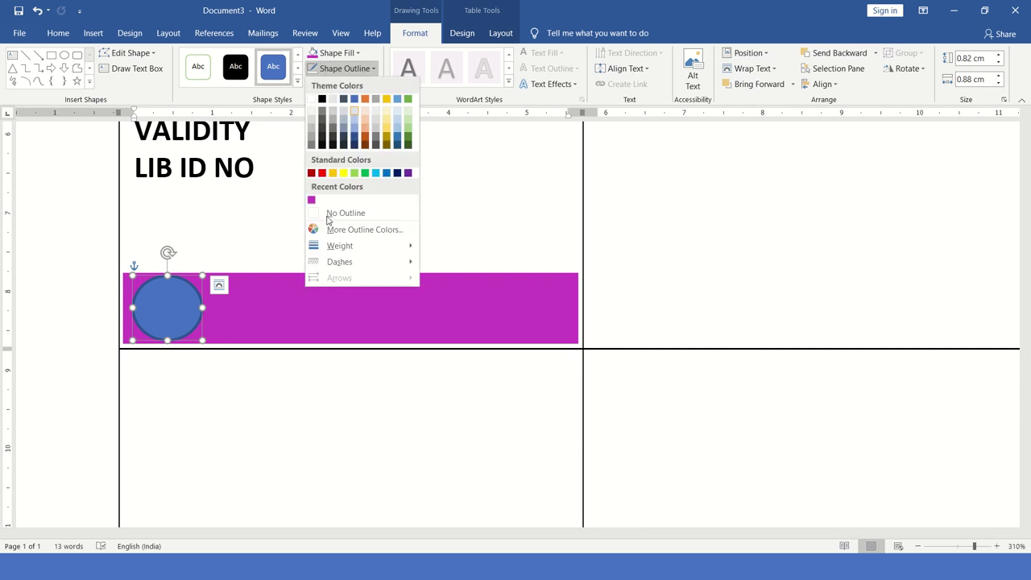
{"action": "left_click", "coordinate": [338, 213]}
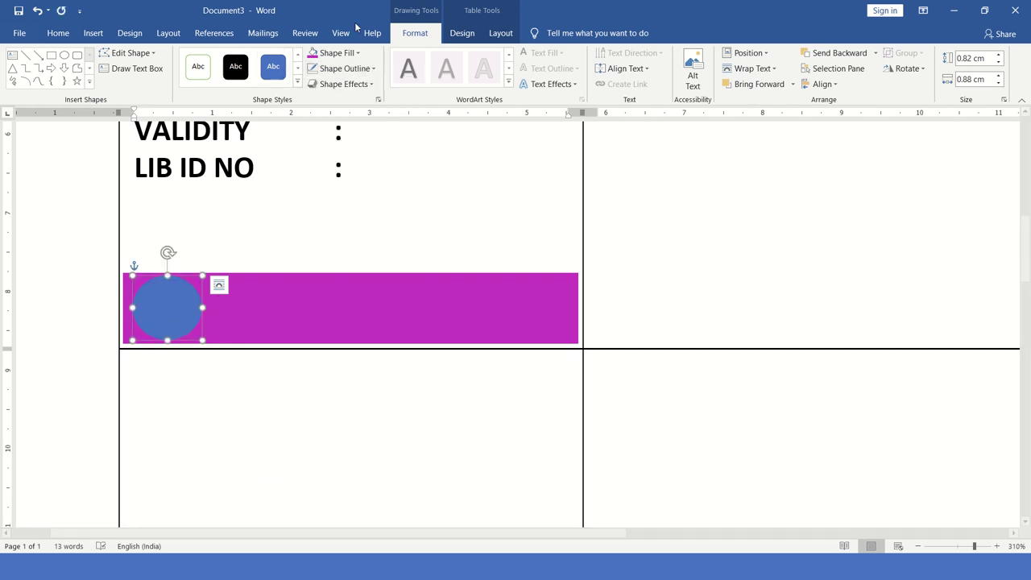
{"action": "left_click", "coordinate": [354, 52]}
{"action": "left_click", "coordinate": [363, 235]}
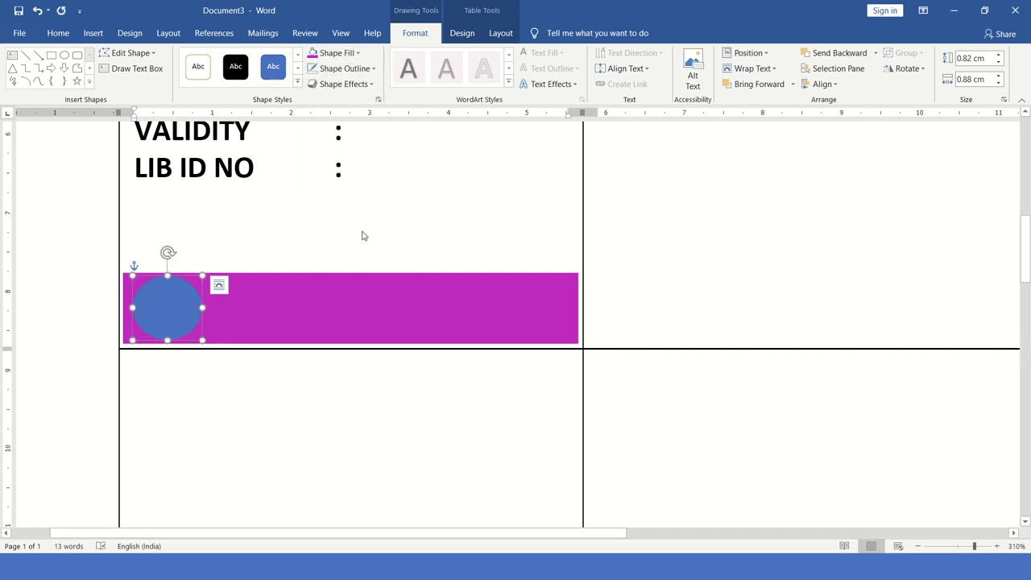
{"action": "left_click", "coordinate": [370, 265]}
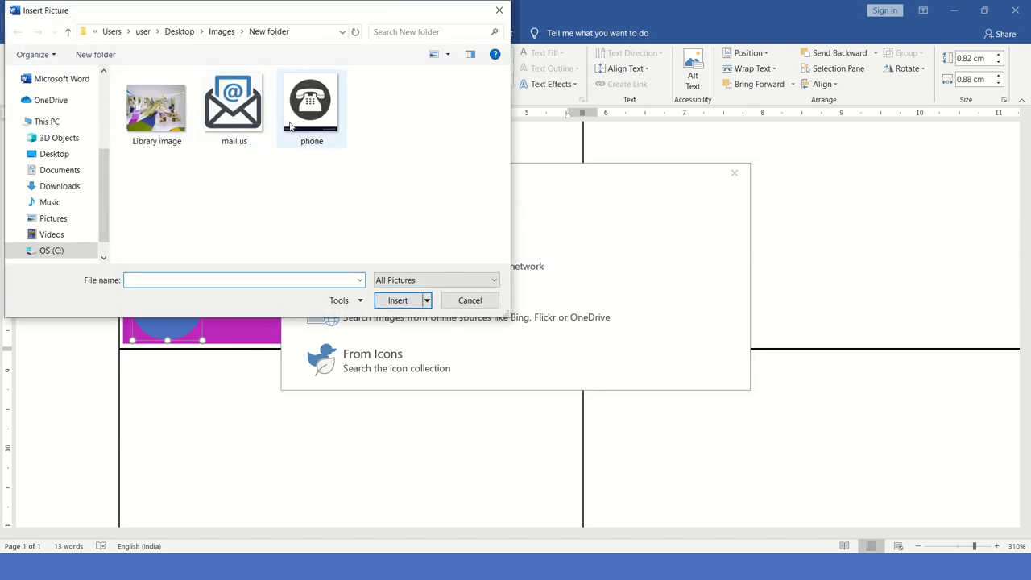
{"action": "left_click", "coordinate": [292, 126]}
{"action": "left_click", "coordinate": [412, 301]}
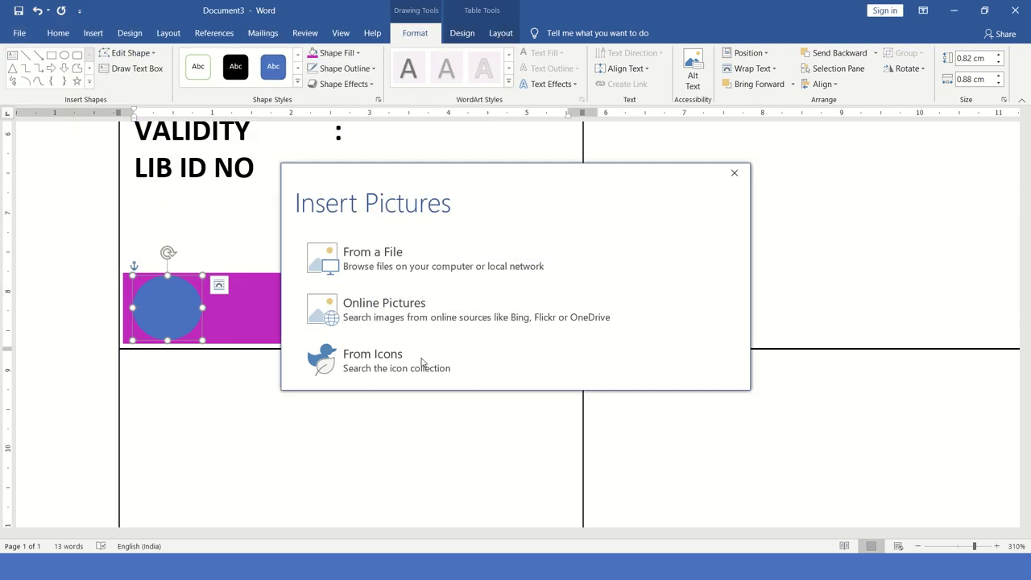
{"action": "left_click", "coordinate": [373, 391]}
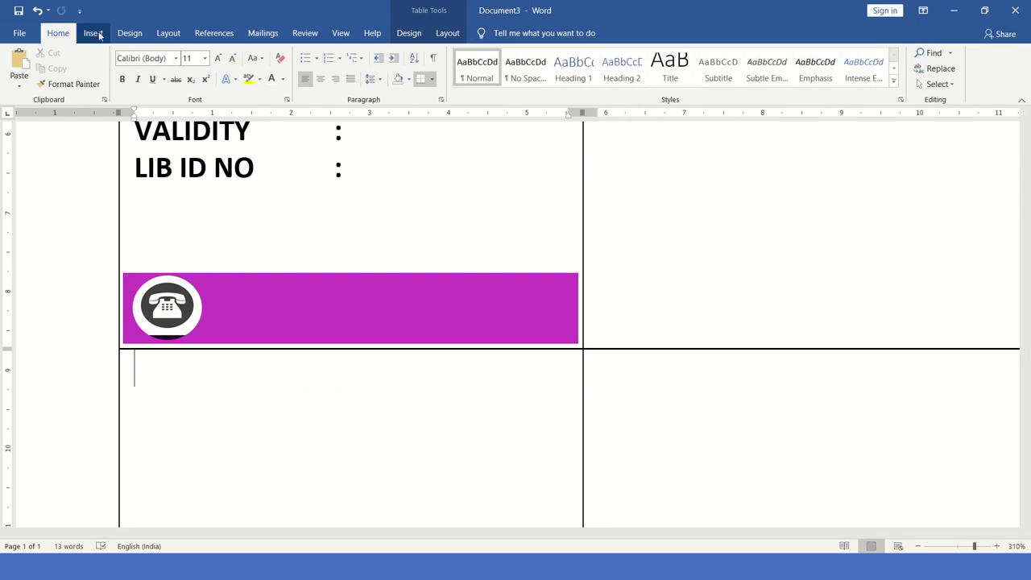
{"action": "left_click", "coordinate": [95, 33]}
Draw an outline-free circle in the middle of the magenta bar.
{"action": "left_click", "coordinate": [162, 74]}
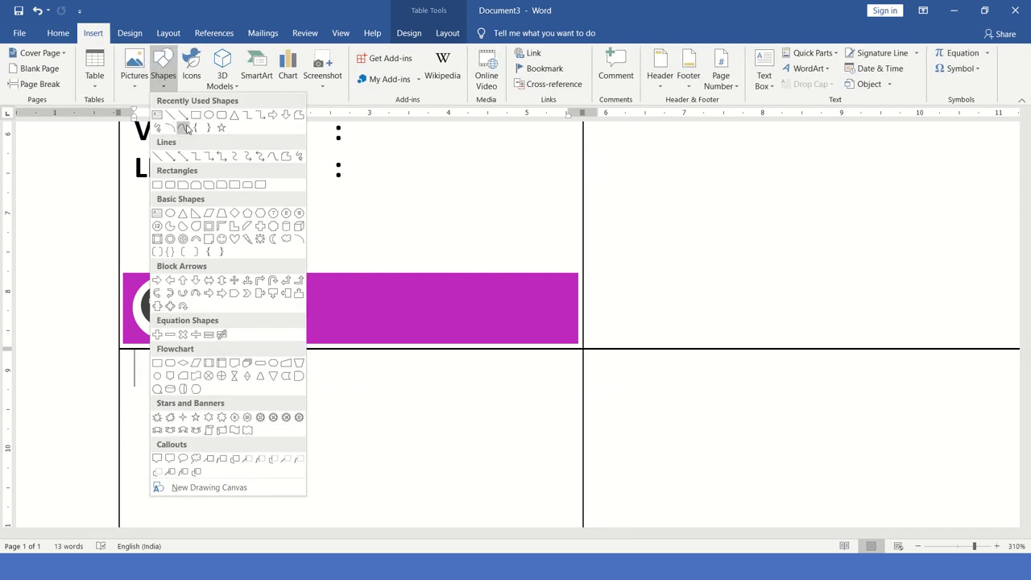
{"action": "left_click", "coordinate": [208, 114]}
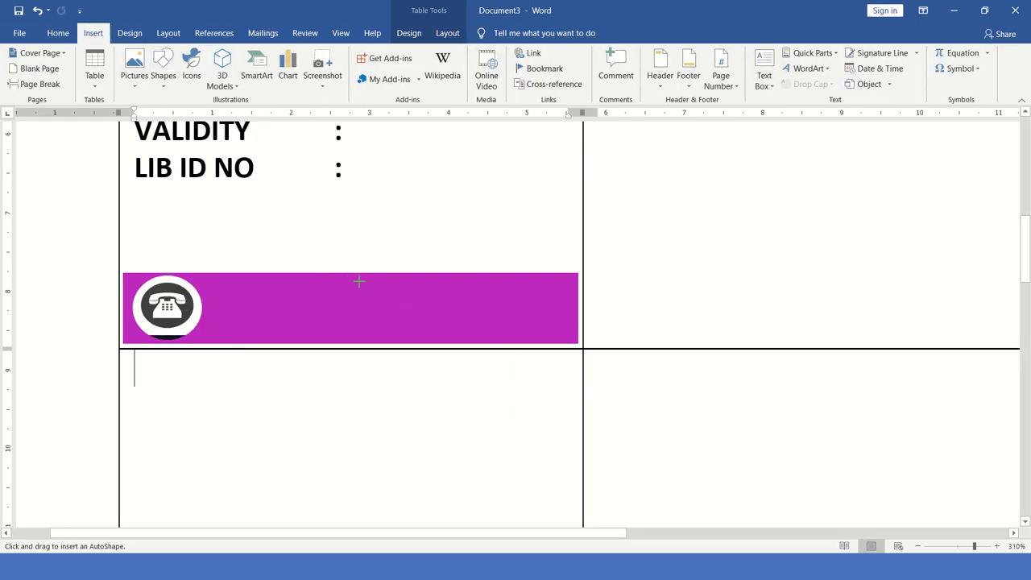
{"action": "left_click_drag", "start_coordinate": [358, 280], "coordinate": [423, 340]}
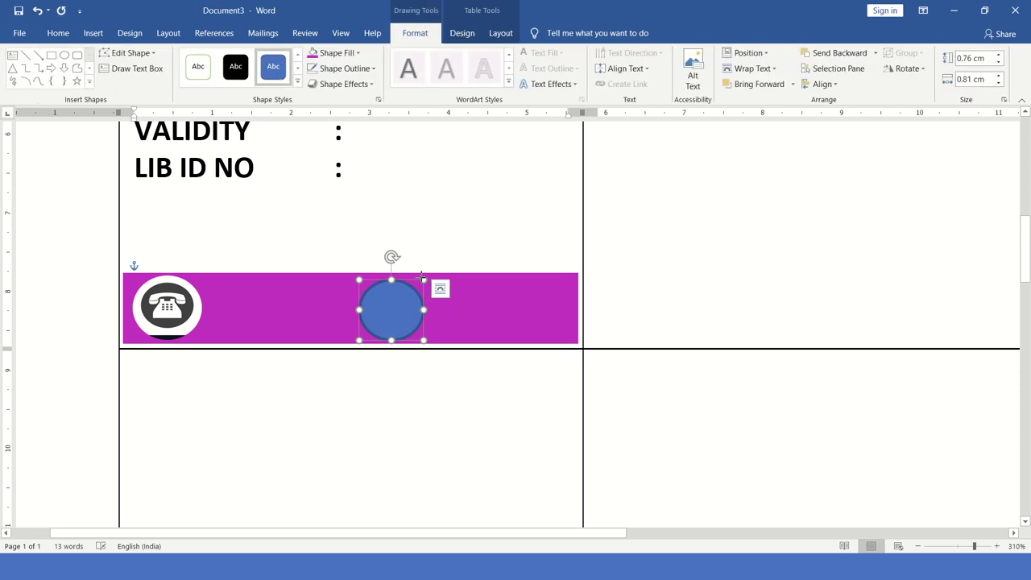
{"action": "left_click_drag", "start_coordinate": [424, 275], "coordinate": [429, 306]}
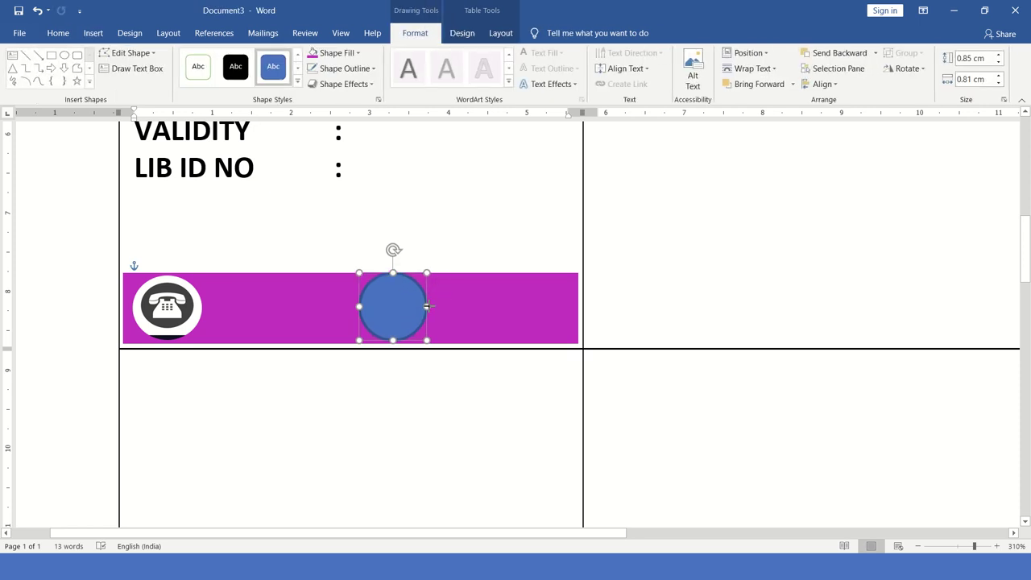
{"action": "left_click", "coordinate": [348, 75]}
{"action": "left_click", "coordinate": [342, 212]}
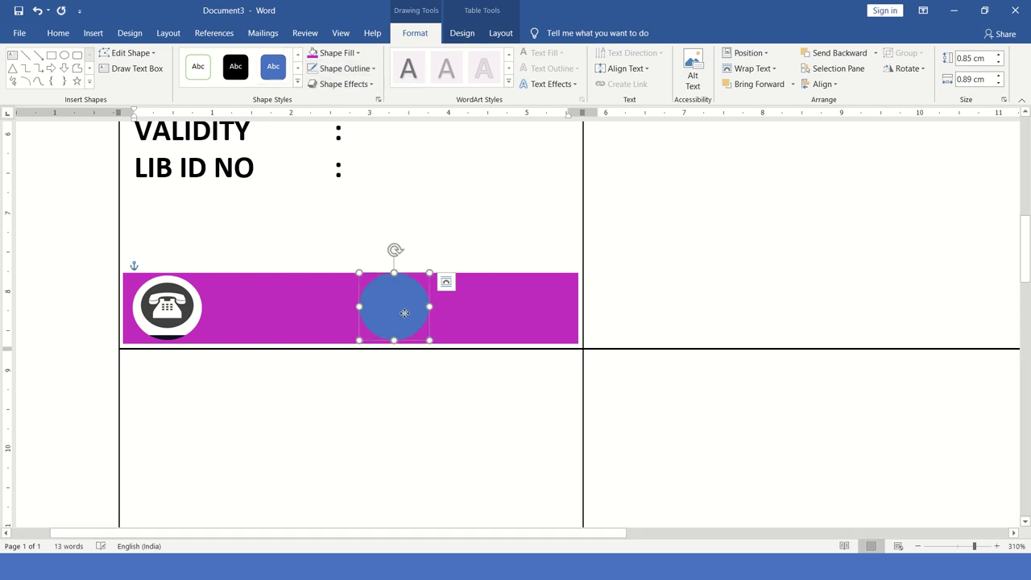
Fill the circle with the 'mail us' picture from file and nudge it slightly right.
{"action": "left_click", "coordinate": [341, 33]}
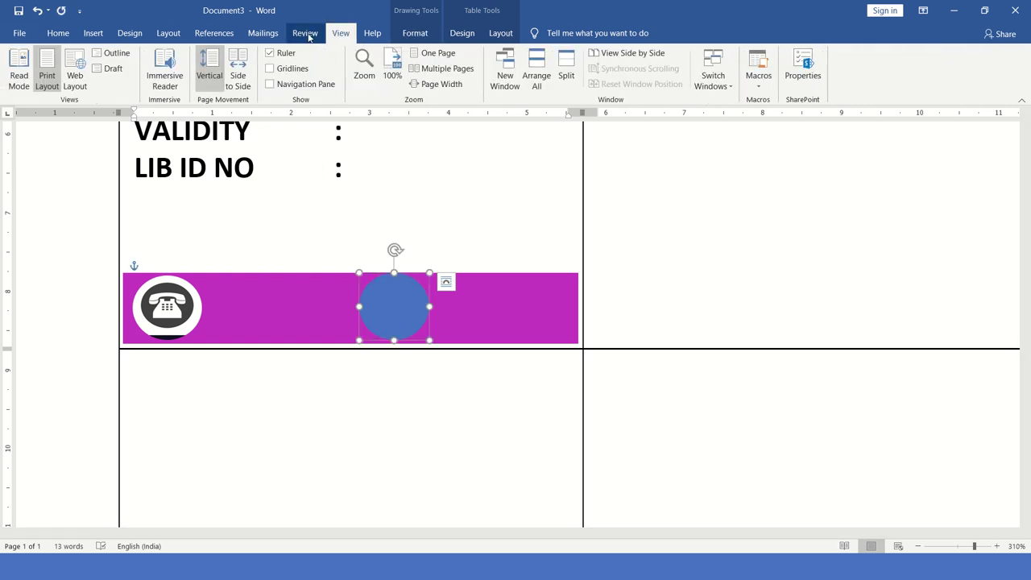
{"action": "left_click", "coordinate": [415, 33]}
{"action": "left_click", "coordinate": [355, 53]}
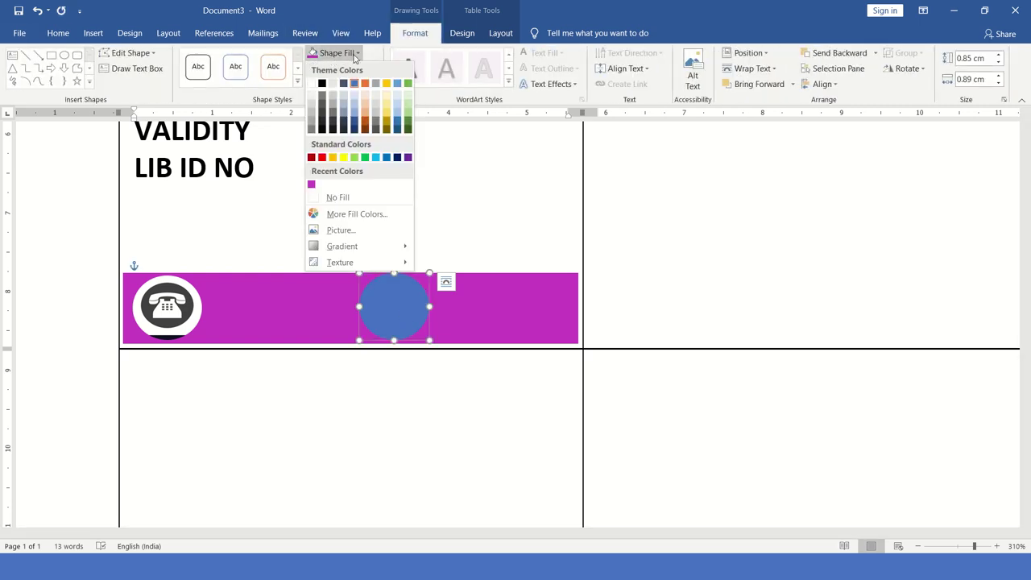
{"action": "left_click", "coordinate": [340, 229]}
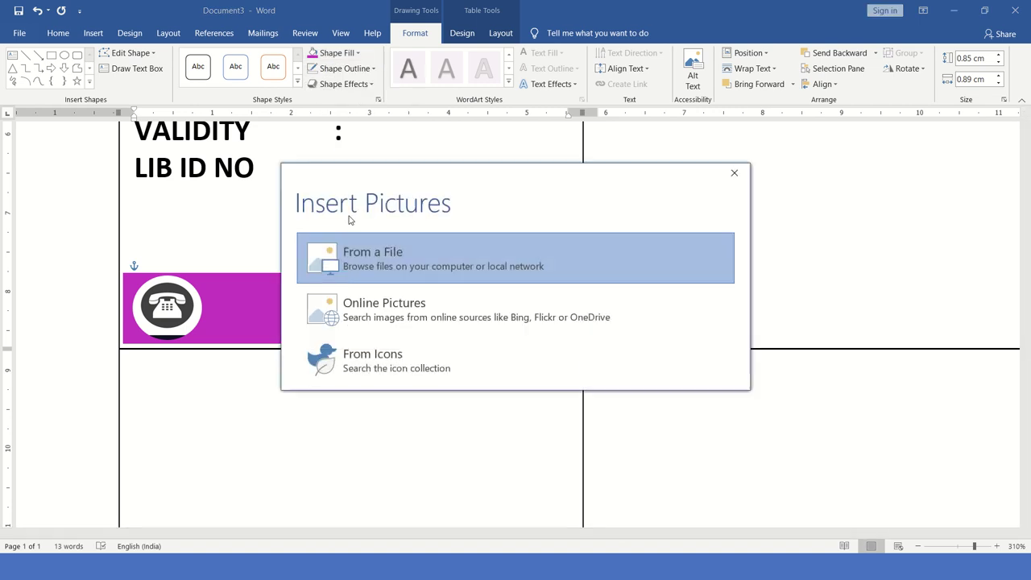
{"action": "left_click", "coordinate": [373, 294]}
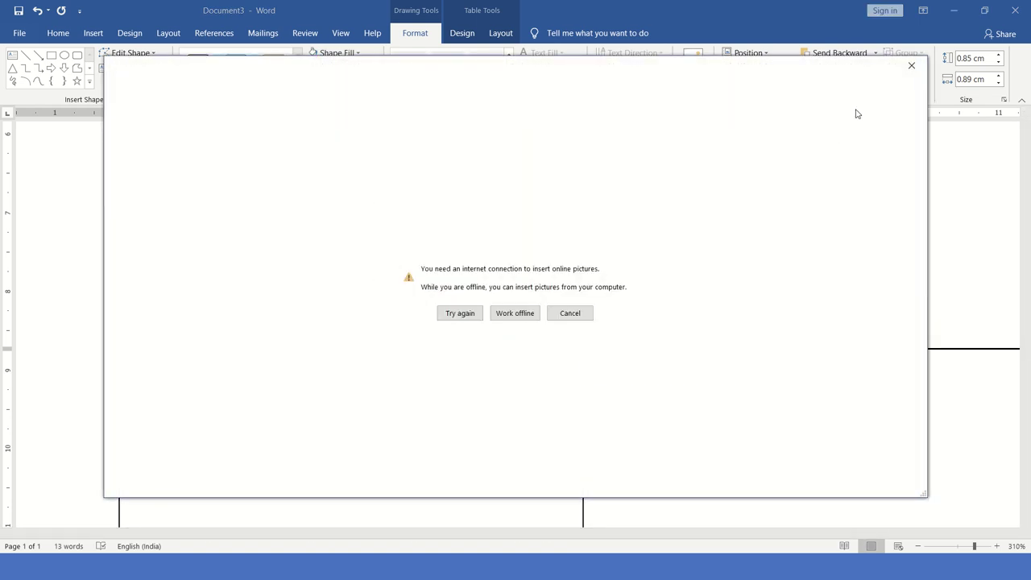
{"action": "left_click", "coordinate": [911, 66]}
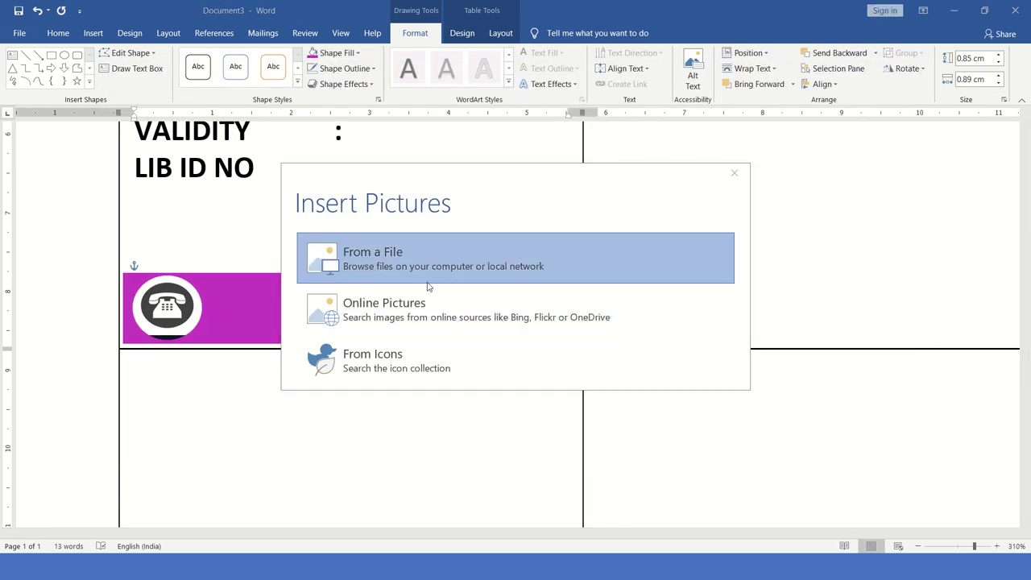
{"action": "left_click", "coordinate": [427, 281]}
{"action": "left_click", "coordinate": [233, 103]}
{"action": "left_click", "coordinate": [397, 300]}
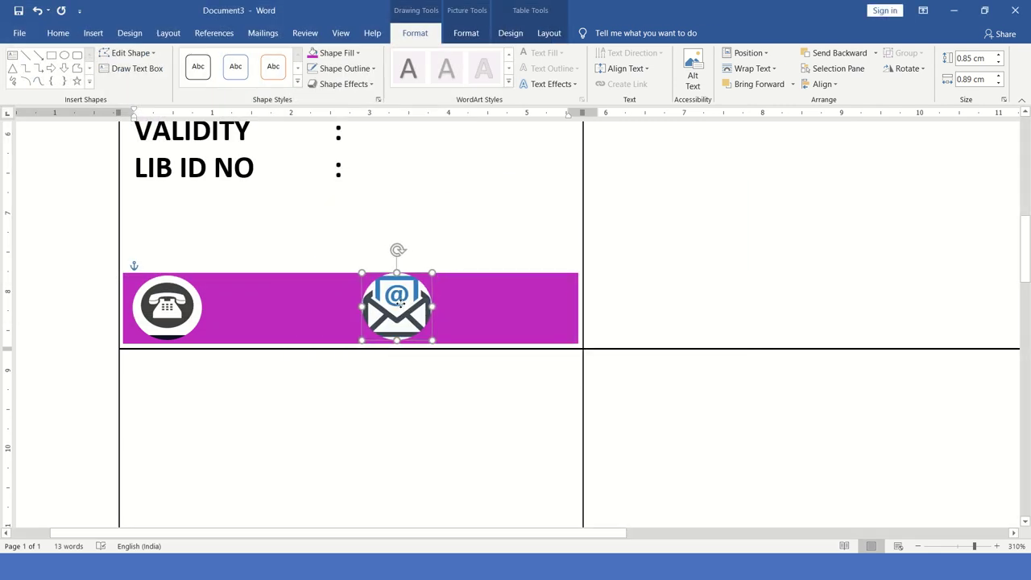
{"action": "left_click_drag", "start_coordinate": [396, 304], "coordinate": [403, 307]}
{"action": "left_click", "coordinate": [315, 314]}
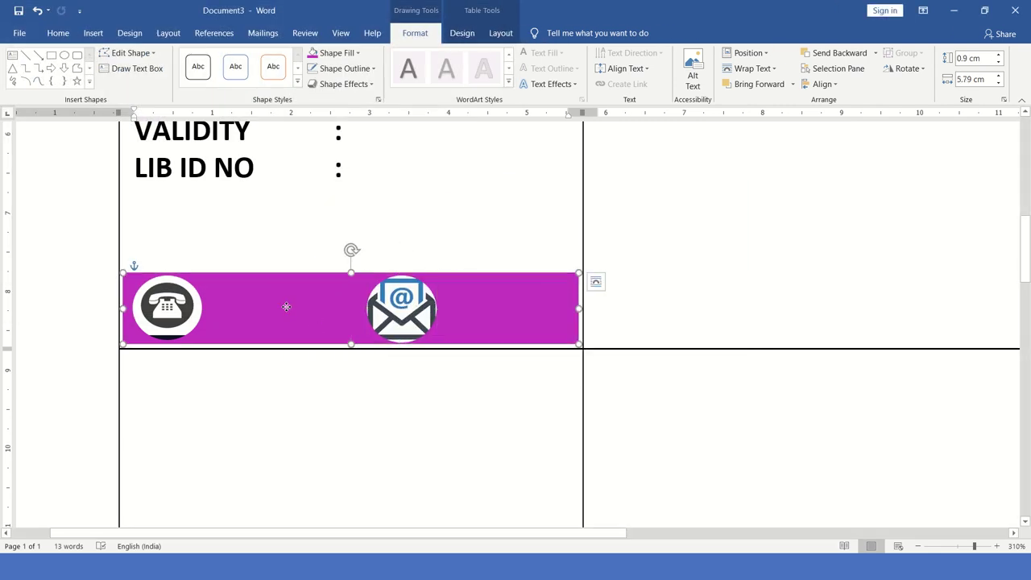
Draw a text box on the bar between the phone and mail icons.
{"action": "left_click", "coordinate": [92, 33]}
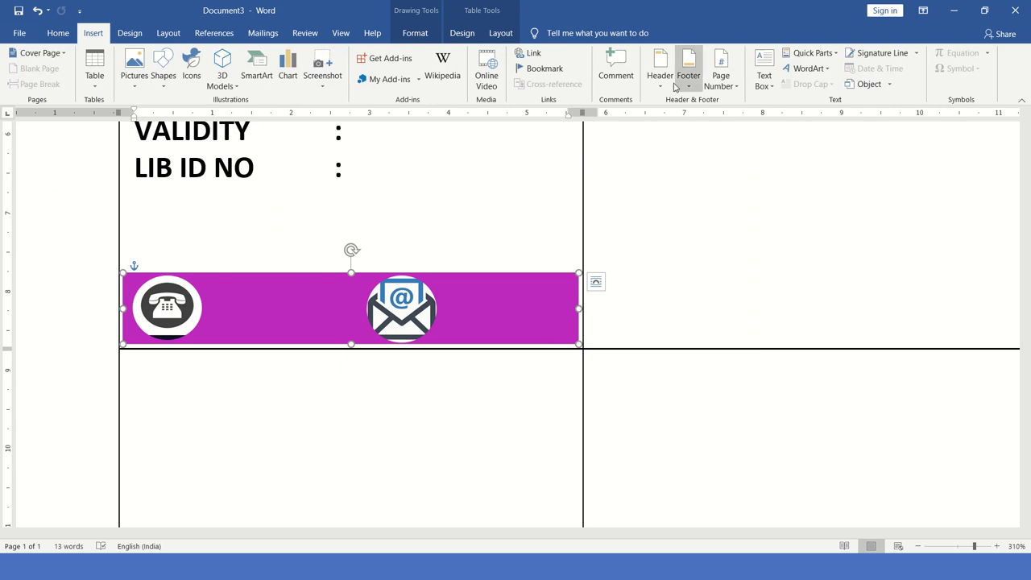
{"action": "left_click", "coordinate": [768, 84]}
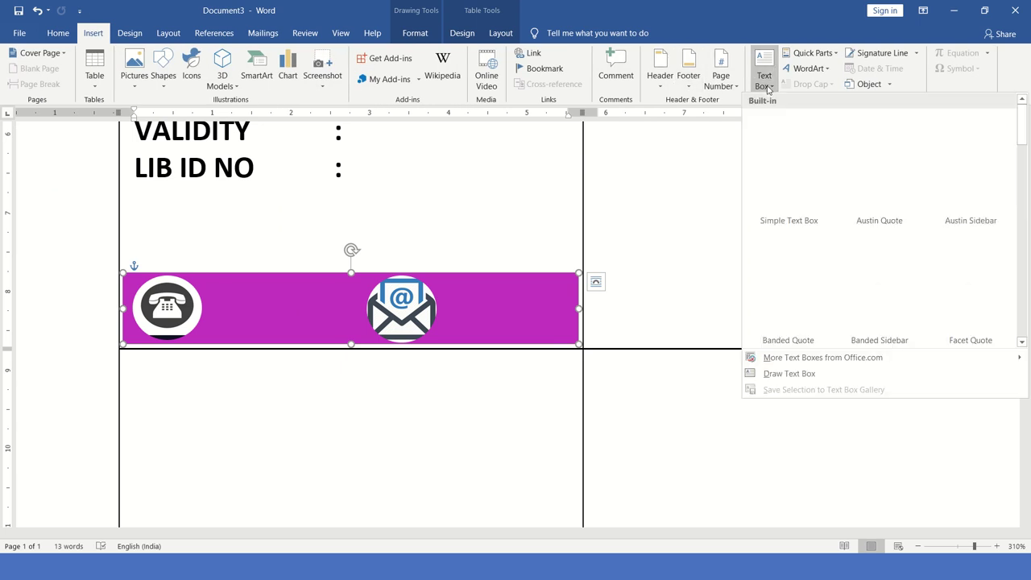
{"action": "left_click", "coordinate": [788, 374]}
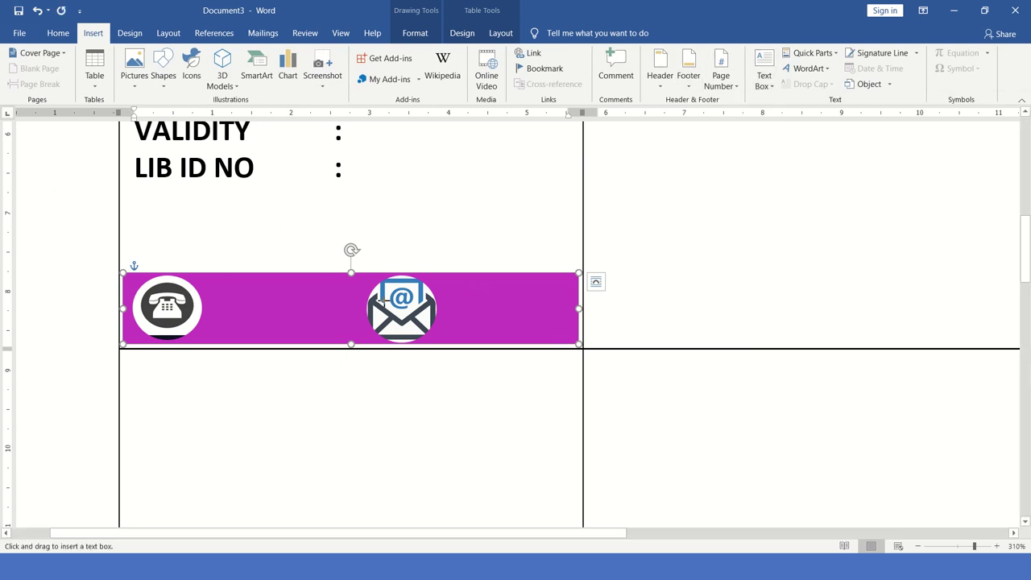
{"action": "left_click_drag", "start_coordinate": [208, 280], "coordinate": [363, 340]}
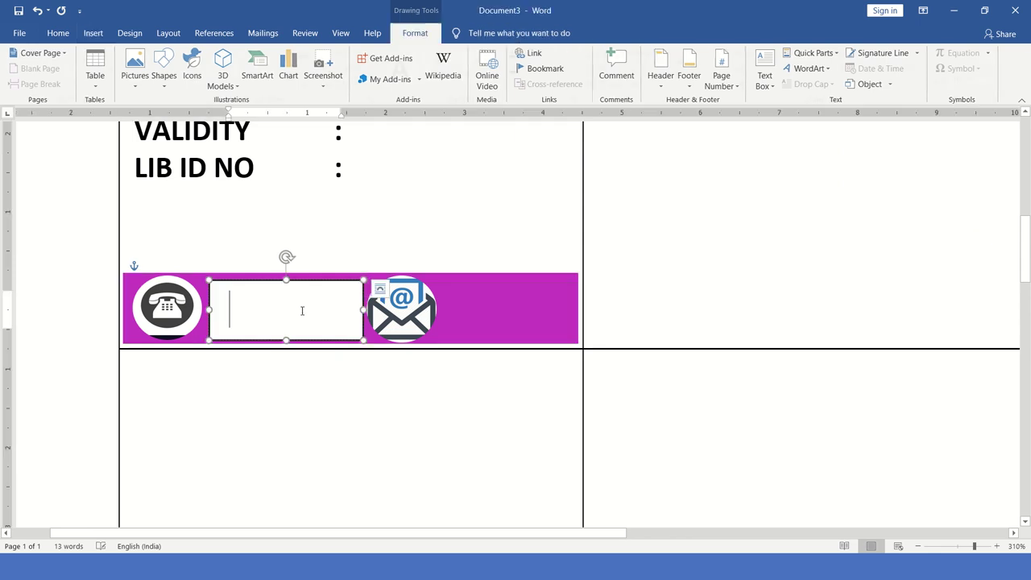
Type the 080-__________ phone placeholder in Times New Roman size 5 and select it.
{"action": "left_click", "coordinate": [58, 33]}
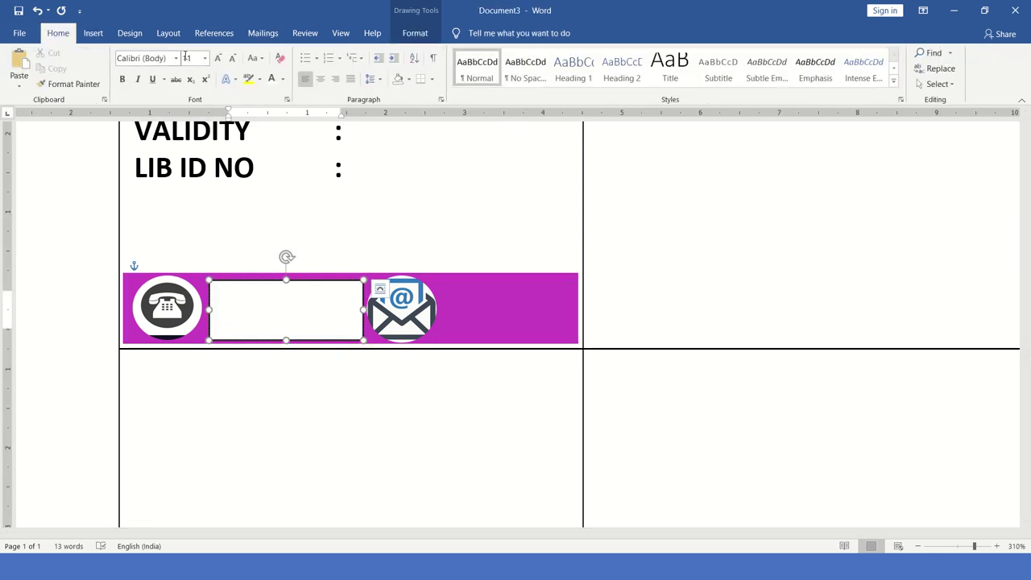
{"action": "left_click", "coordinate": [166, 58]}
{"action": "type", "text": "Times New Roman"}
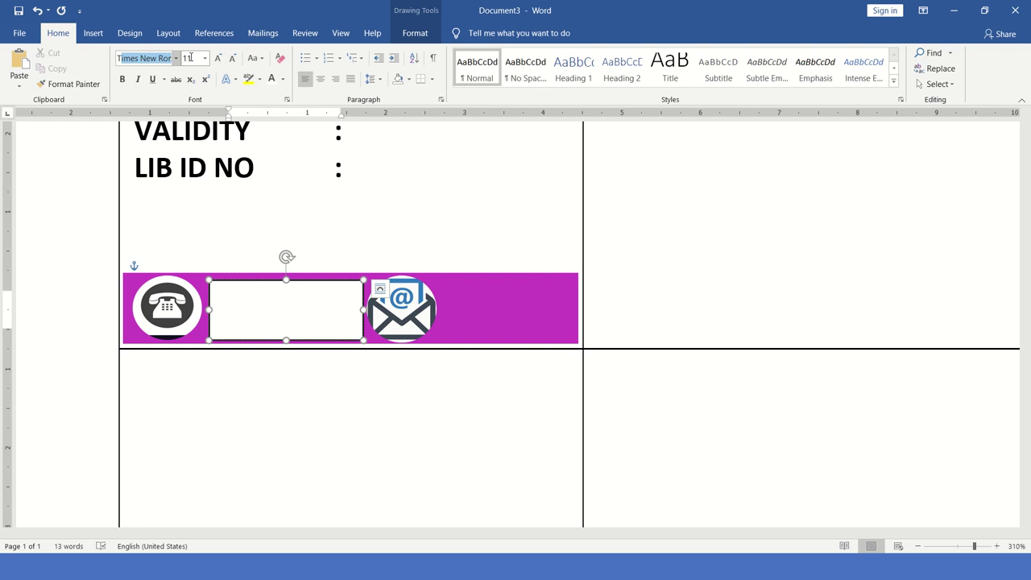
{"action": "left_click", "coordinate": [197, 57]}
{"action": "type", "text": "5"}
{"action": "key", "text": "Return"}
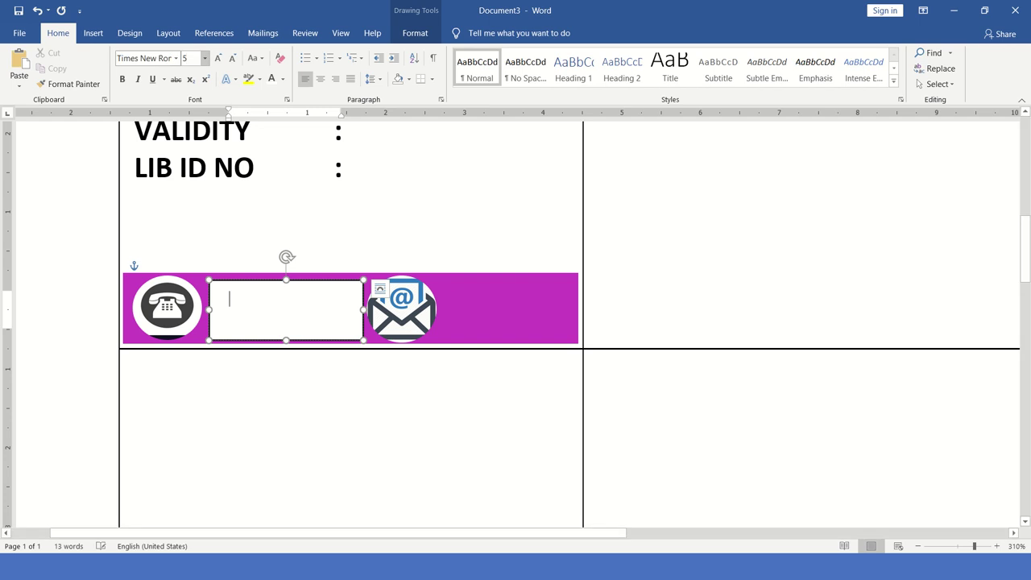
{"action": "type", "text": "080-"}
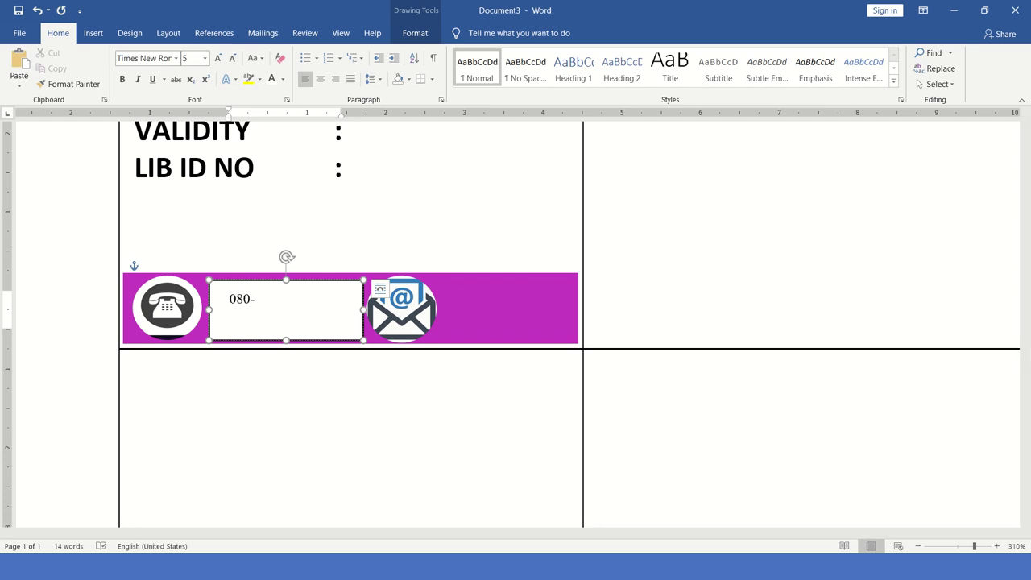
{"action": "type", "text": "__________"}
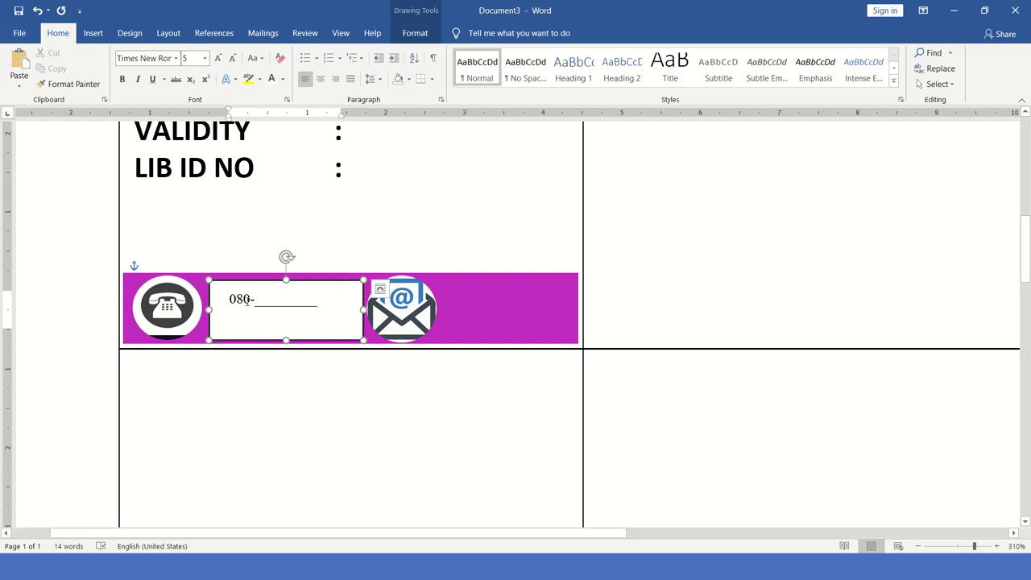
{"action": "key", "text": "ctrl+a"}
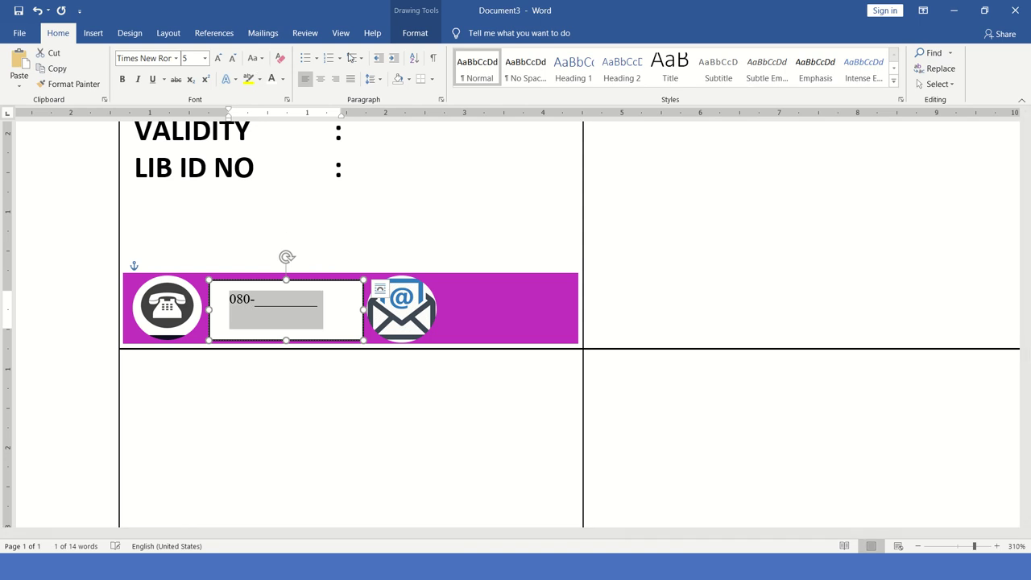
Give the phone text box a custom outline colour and no fill.
{"action": "left_click", "coordinate": [414, 33]}
{"action": "left_click", "coordinate": [344, 68]}
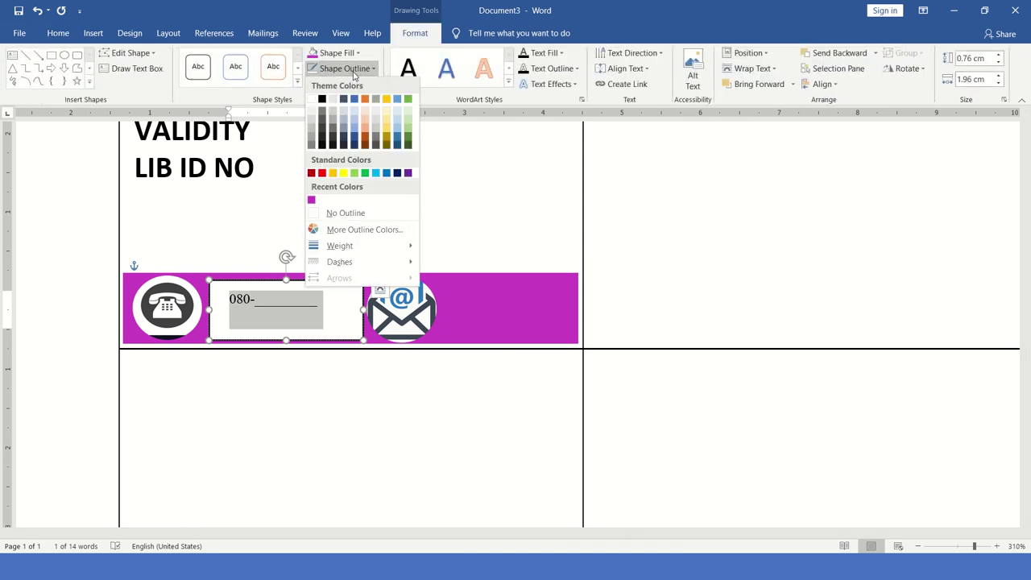
{"action": "left_click", "coordinate": [329, 225]}
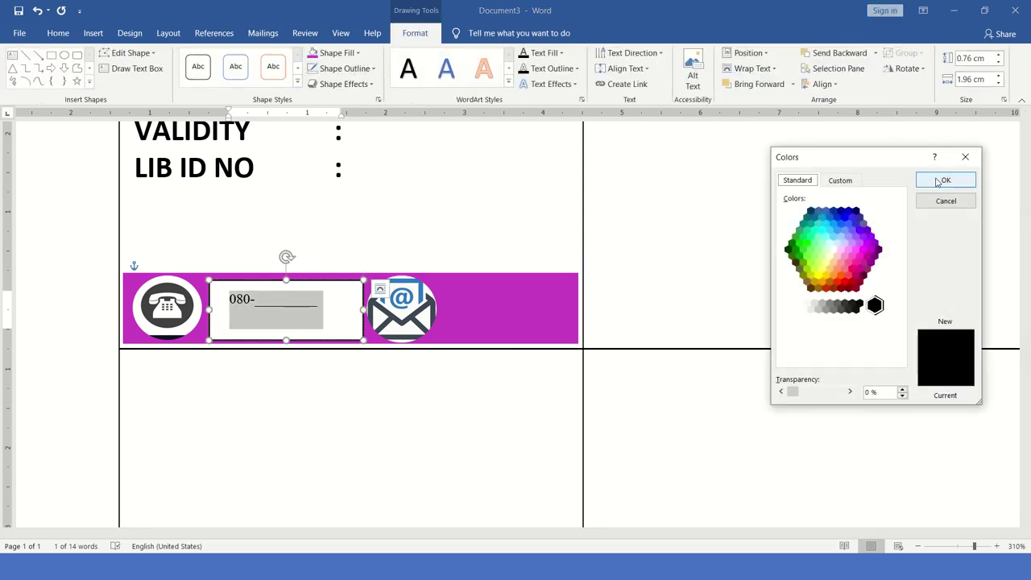
{"action": "left_click", "coordinate": [939, 177]}
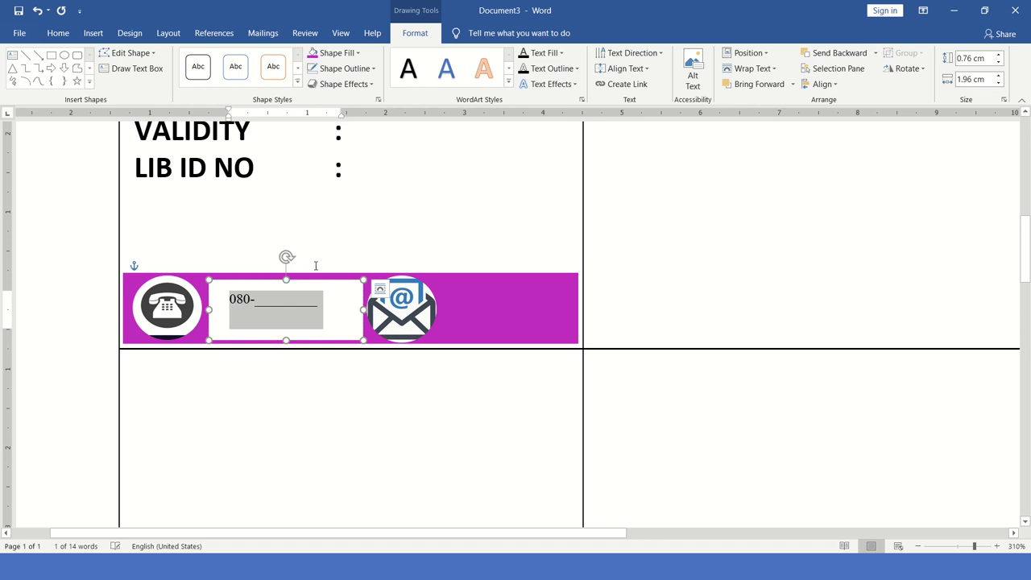
{"action": "left_click", "coordinate": [344, 54]}
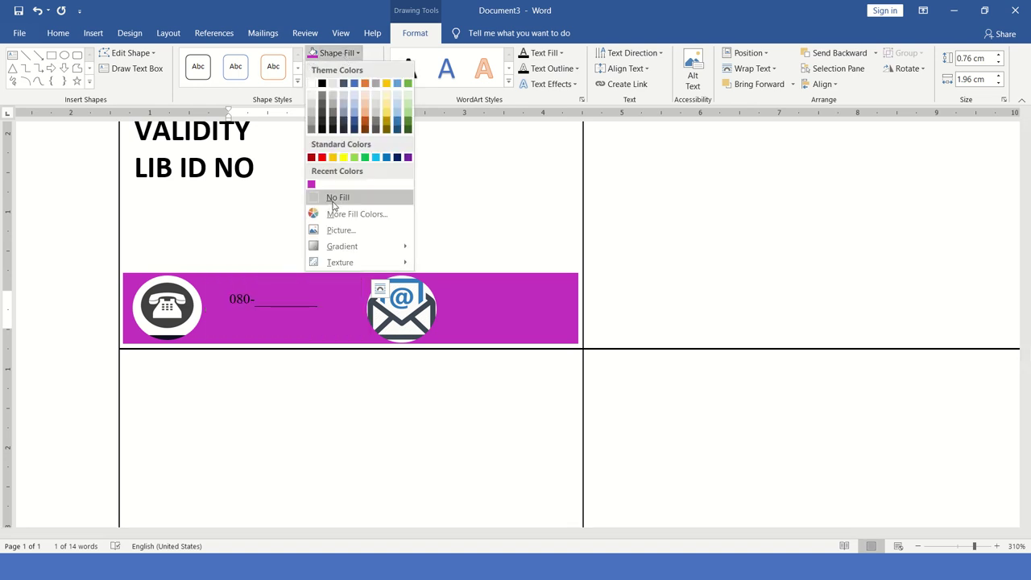
{"action": "left_click", "coordinate": [333, 205]}
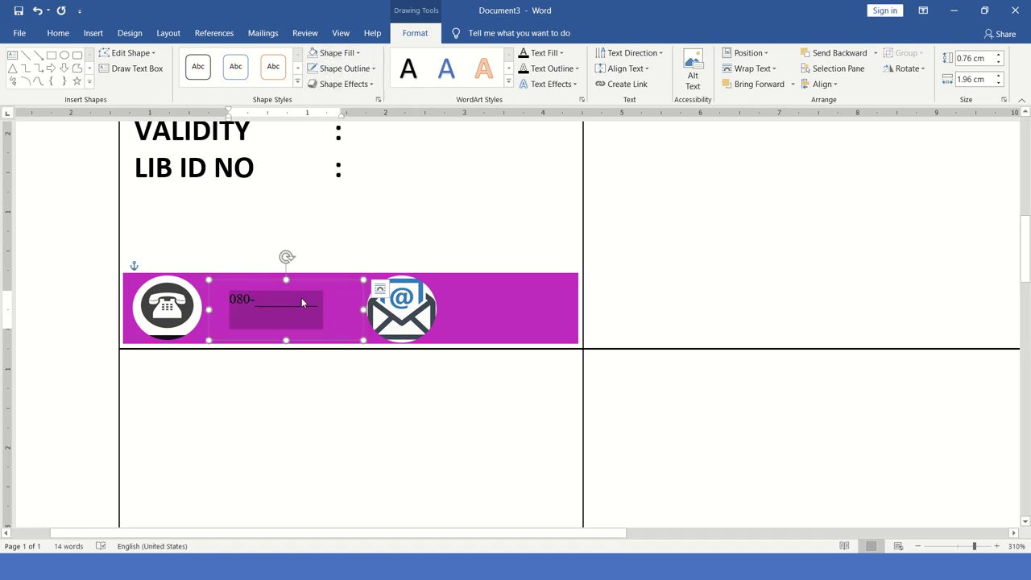
Turn the phone placeholder text white at font size 6.
{"action": "left_click", "coordinate": [58, 33]}
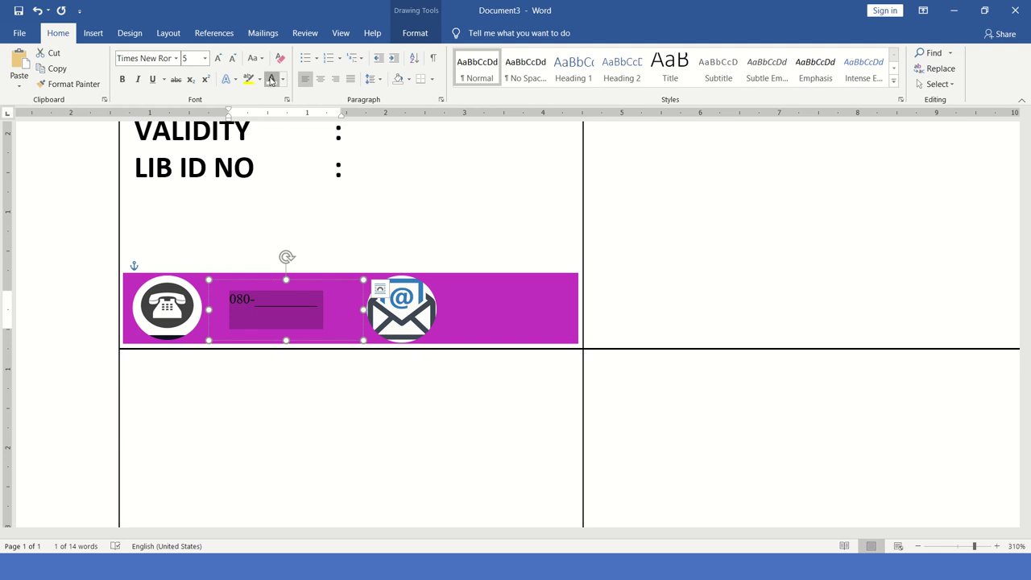
{"action": "left_click", "coordinate": [271, 78]}
{"action": "left_click", "coordinate": [267, 298]}
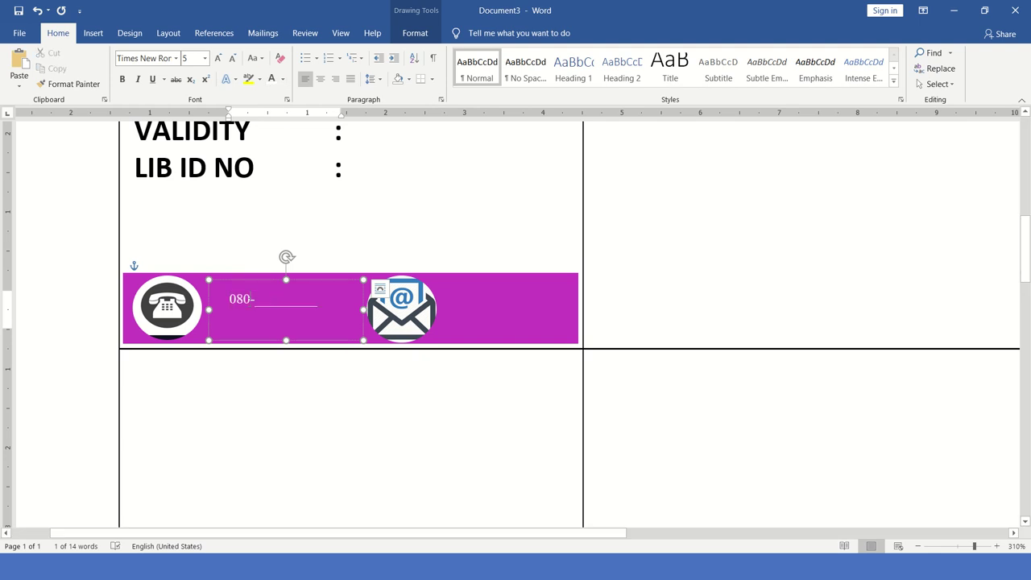
{"action": "key", "text": "ctrl+a"}
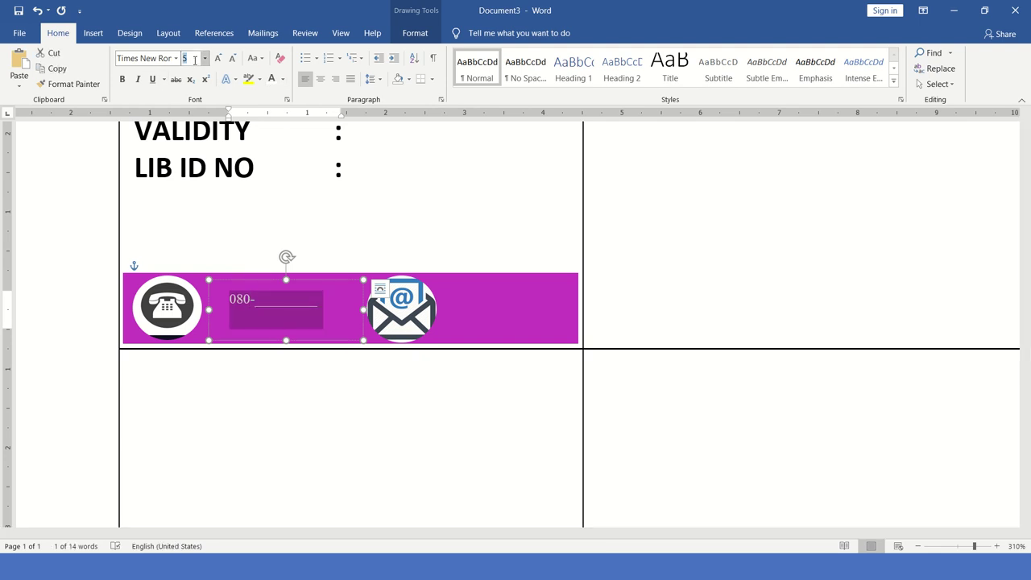
{"action": "left_click", "coordinate": [217, 59]}
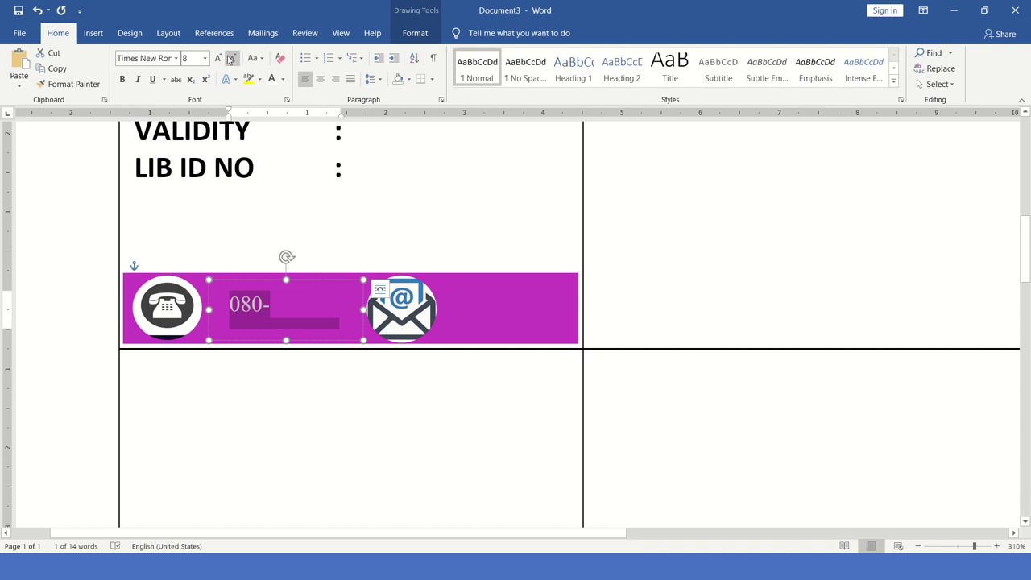
{"action": "left_click", "coordinate": [231, 59]}
{"action": "left_click", "coordinate": [231, 58]}
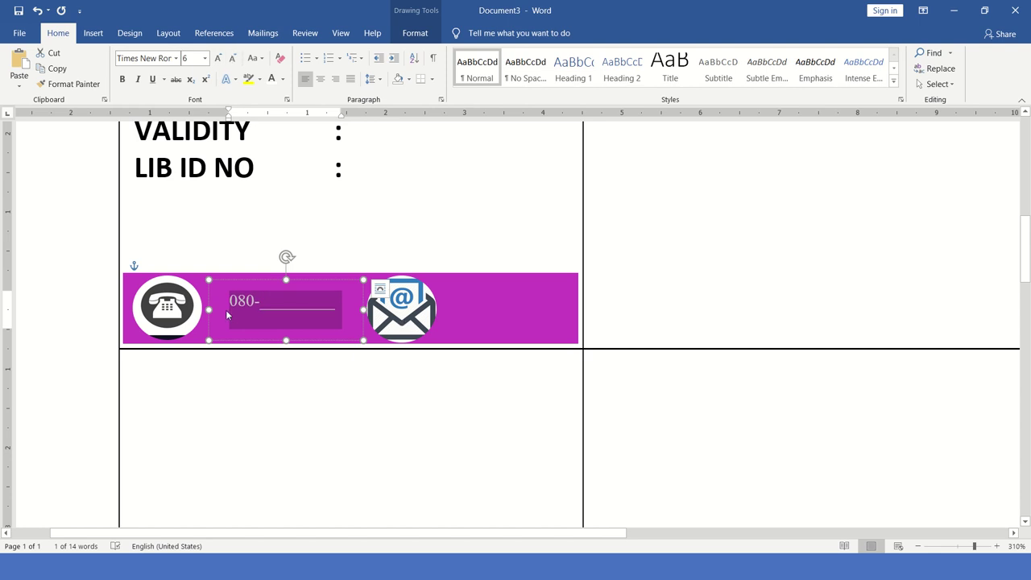
Widen the text box toward both icons, enlarge the text to size 8, and lower it.
{"action": "left_click_drag", "start_coordinate": [209, 308], "coordinate": [186, 309]}
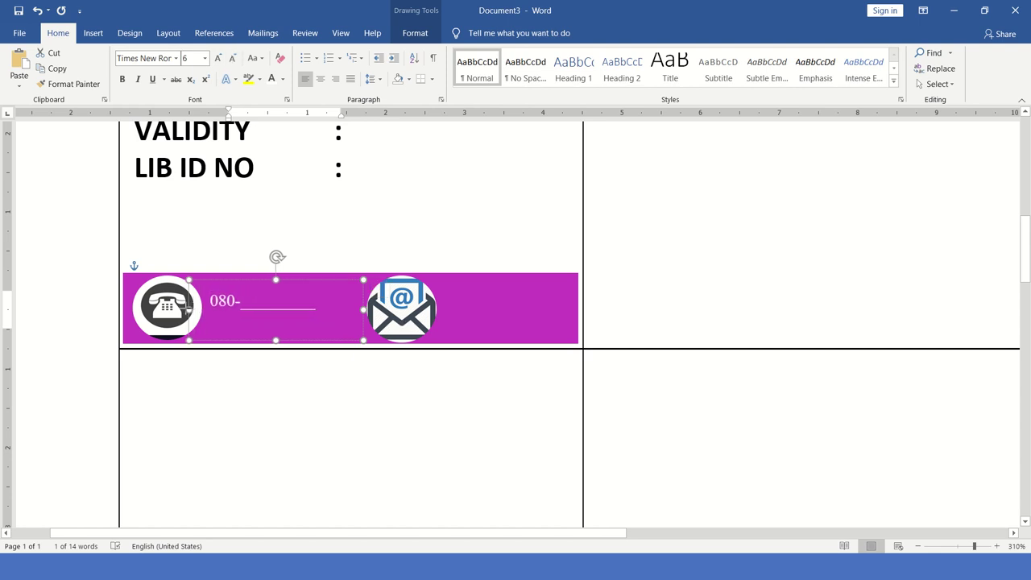
{"action": "left_click", "coordinate": [345, 308]}
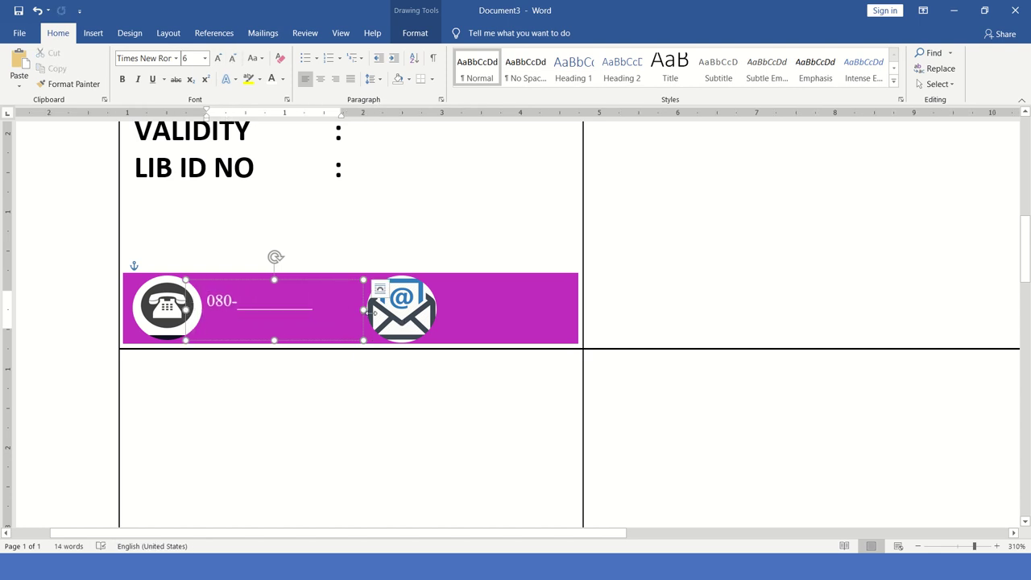
{"action": "left_click_drag", "start_coordinate": [363, 310], "coordinate": [380, 310]}
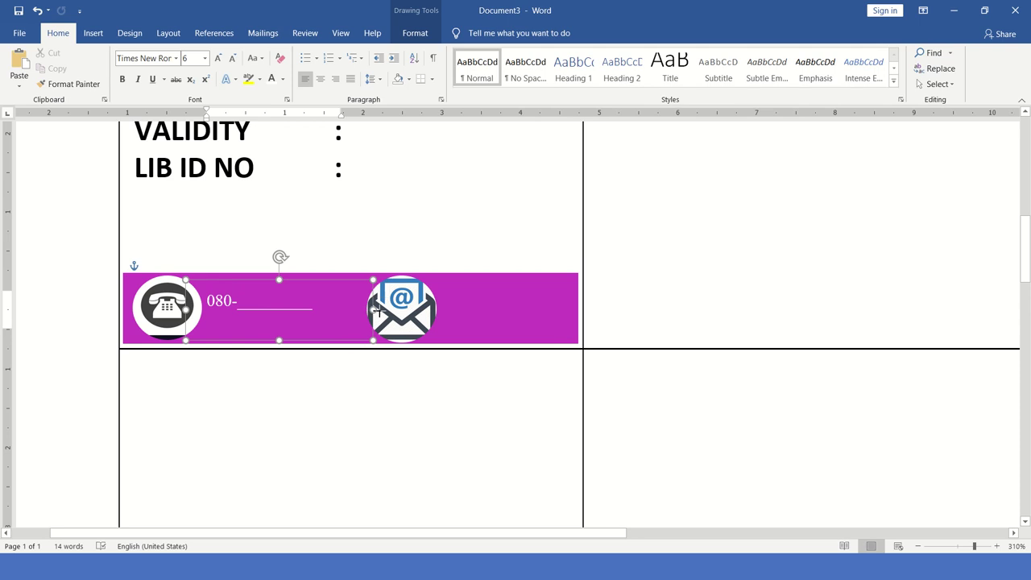
{"action": "triple_click", "coordinate": [325, 311]}
{"action": "left_click", "coordinate": [217, 59]}
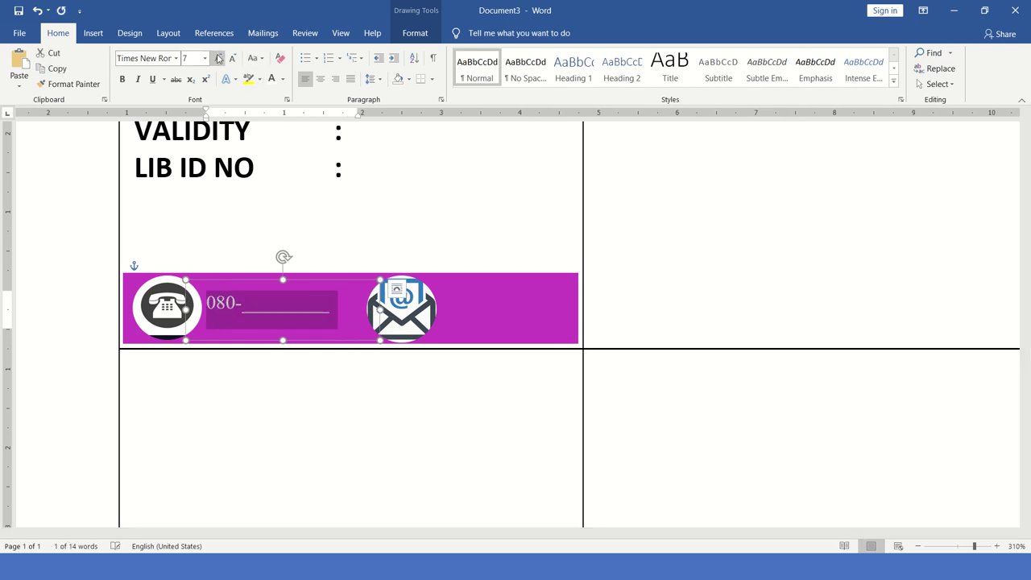
{"action": "left_click", "coordinate": [217, 58]}
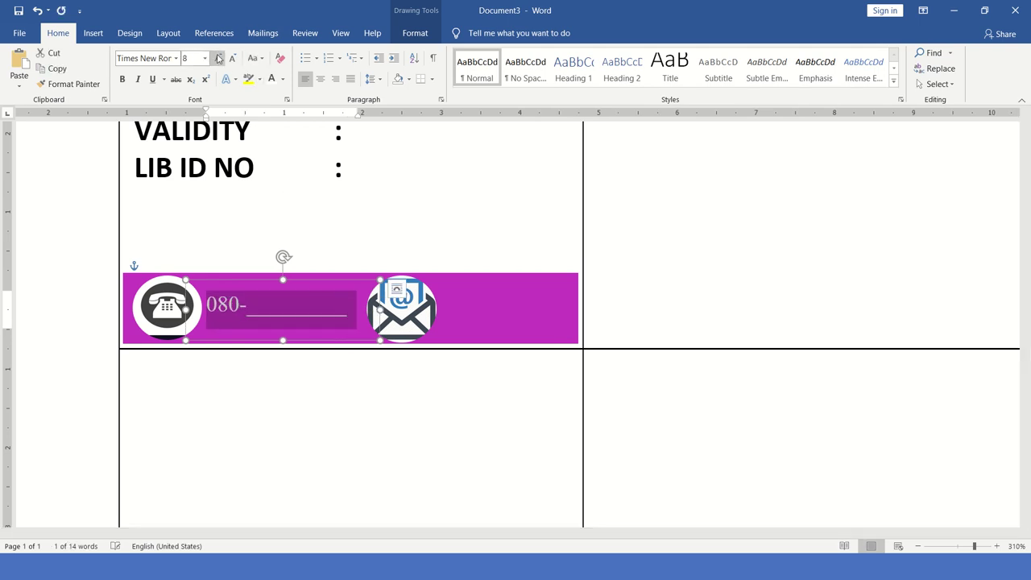
{"action": "left_click", "coordinate": [280, 313]}
{"action": "left_click_drag", "start_coordinate": [260, 278], "coordinate": [260, 287]}
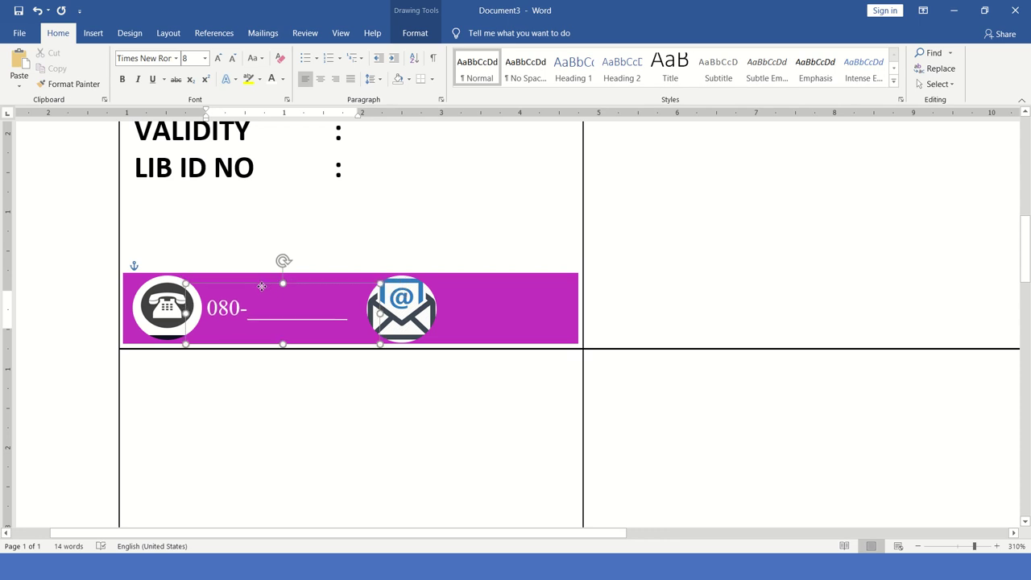
{"action": "left_click", "coordinate": [398, 293]}
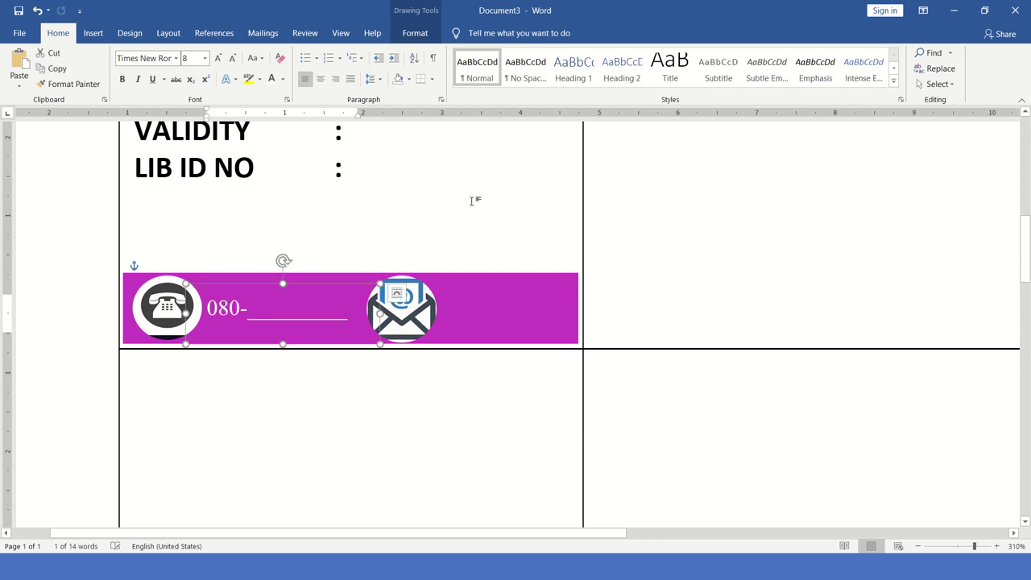
{"action": "left_click", "coordinate": [472, 201]}
{"action": "left_click", "coordinate": [458, 311]}
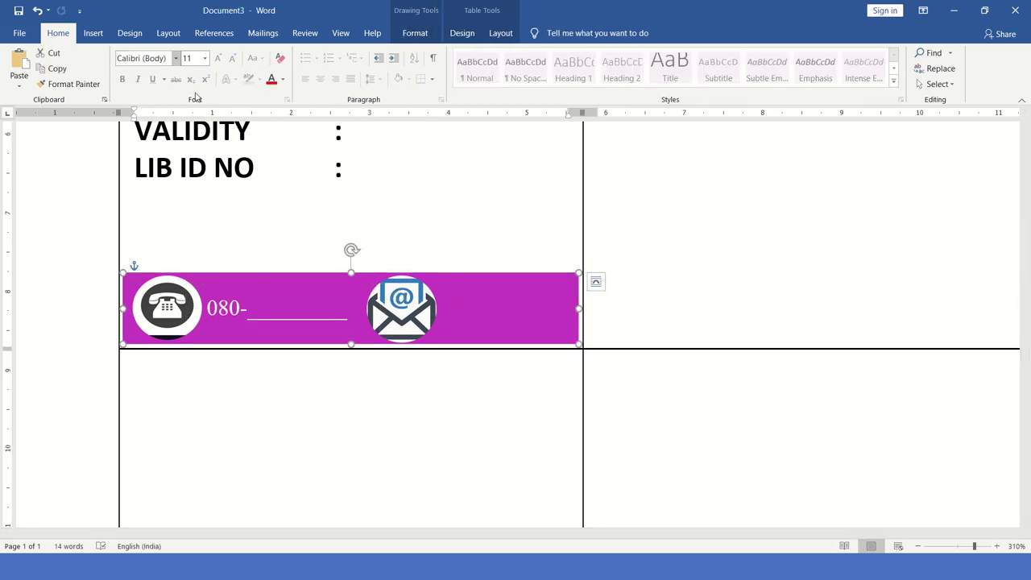
Draw a wide text box to the right of the envelope icon.
{"action": "left_click", "coordinate": [94, 33]}
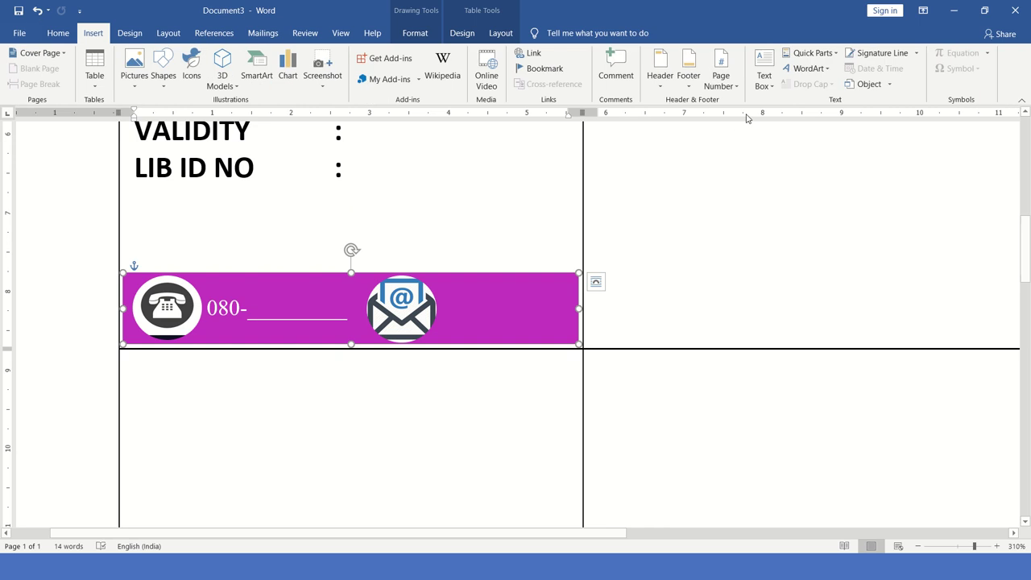
{"action": "left_click", "coordinate": [763, 77]}
{"action": "left_click", "coordinate": [790, 373]}
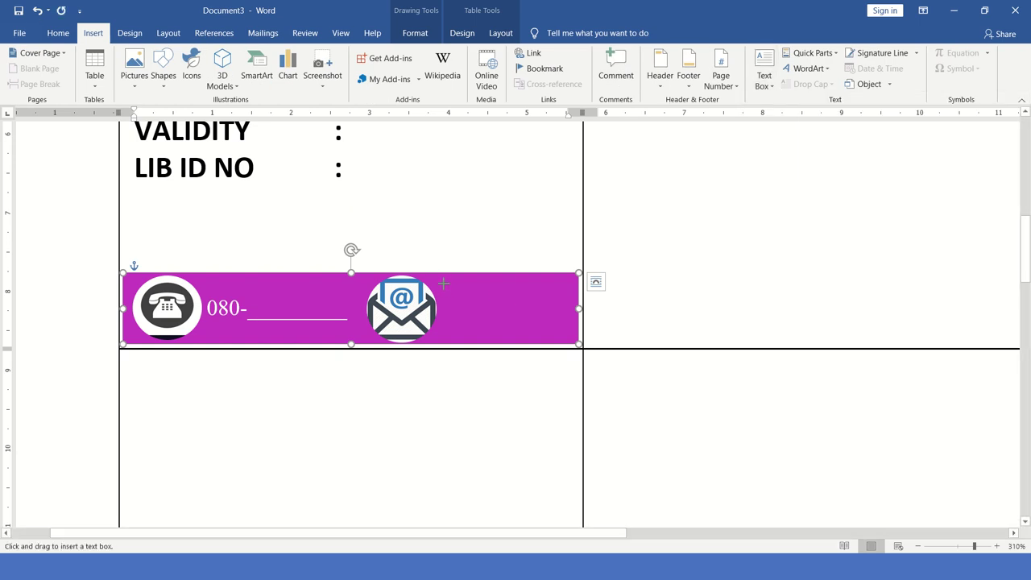
{"action": "left_click_drag", "start_coordinate": [443, 284], "coordinate": [578, 343]}
{"action": "mouse_move", "coordinate": [410, 309]}
{"action": "left_mouse_down"}
{"action": "mouse_move", "coordinate": [396, 308]}
{"action": "mouse_move", "coordinate": [425, 311]}
{"action": "left_mouse_up"}
{"action": "left_click", "coordinate": [443, 312]}
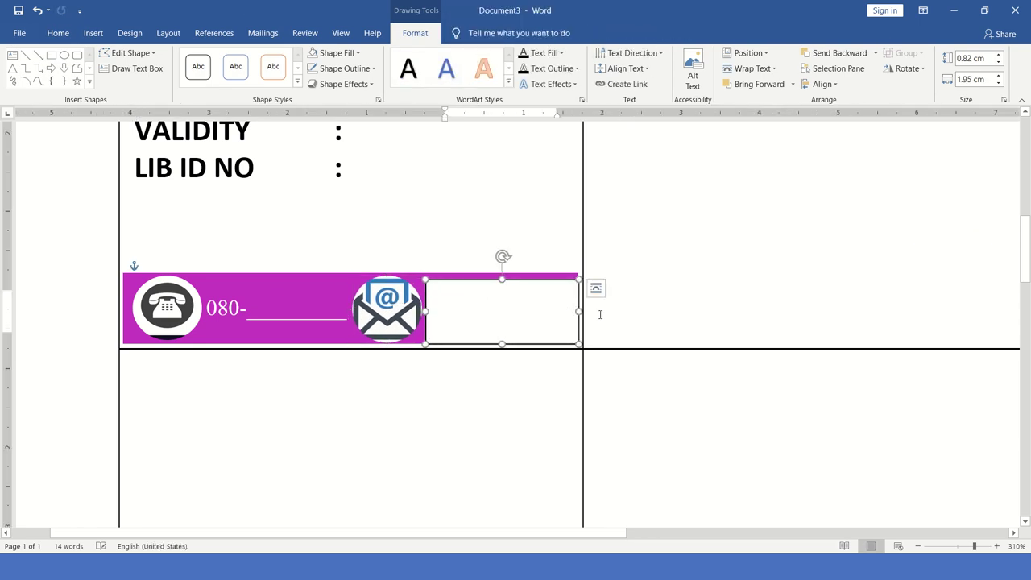
{"action": "left_click_drag", "start_coordinate": [578, 309], "coordinate": [649, 310]}
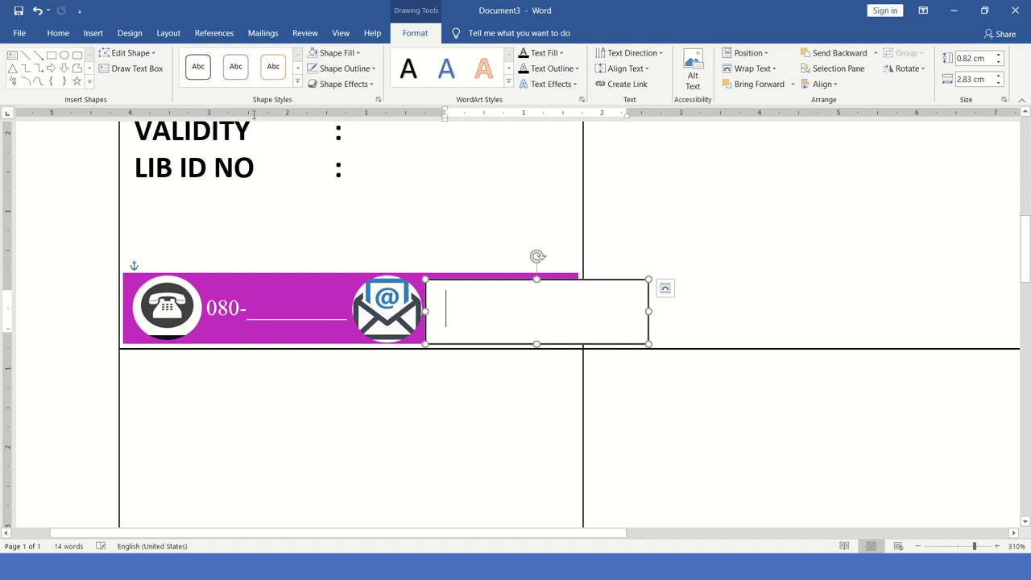
{"action": "left_click", "coordinate": [58, 33]}
{"action": "left_click", "coordinate": [145, 58]}
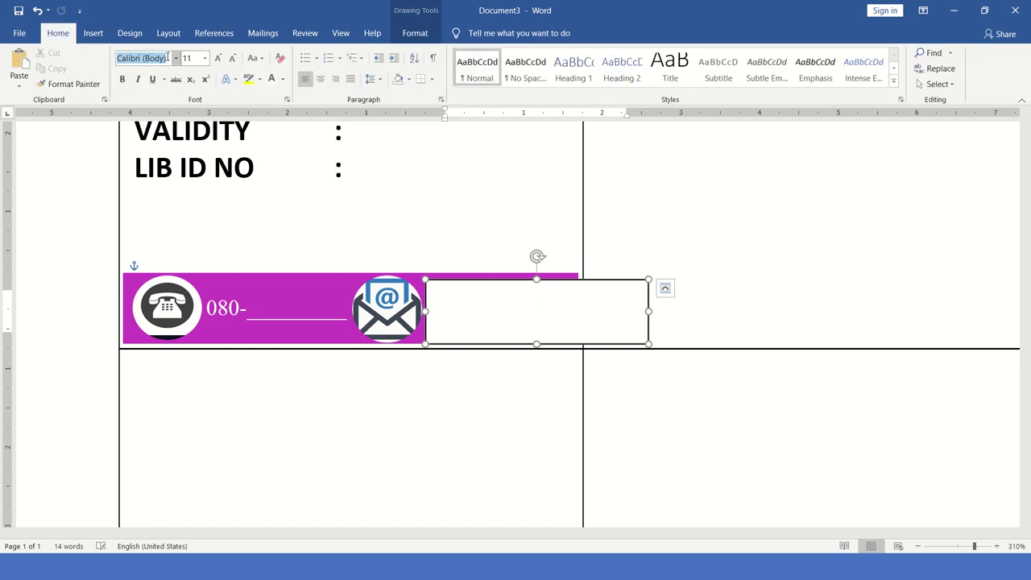
{"action": "type", "text": "Times New Roman"}
{"action": "left_click", "coordinate": [196, 60]}
{"action": "type", "text": "5"}
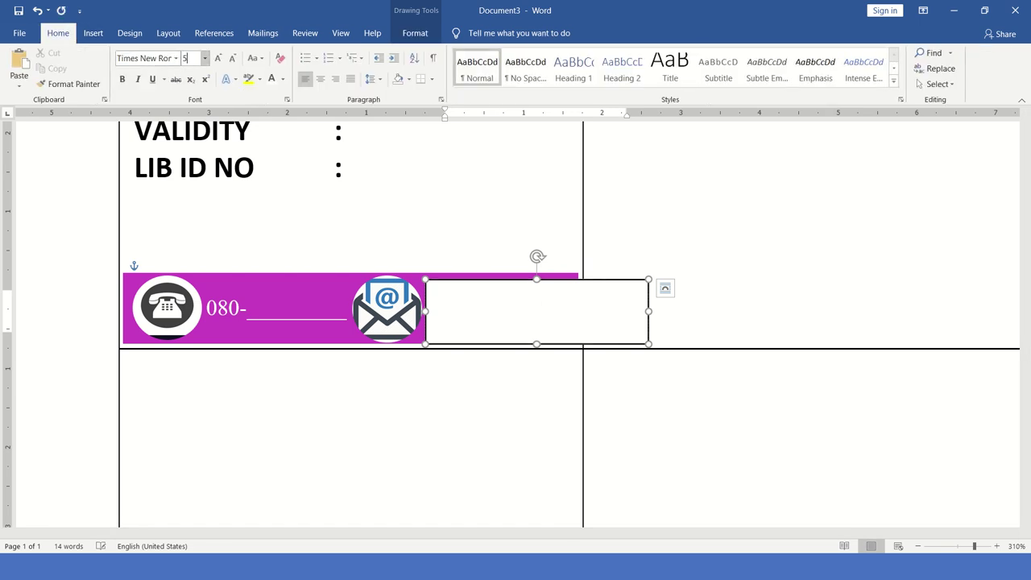
{"action": "key", "text": "Return"}
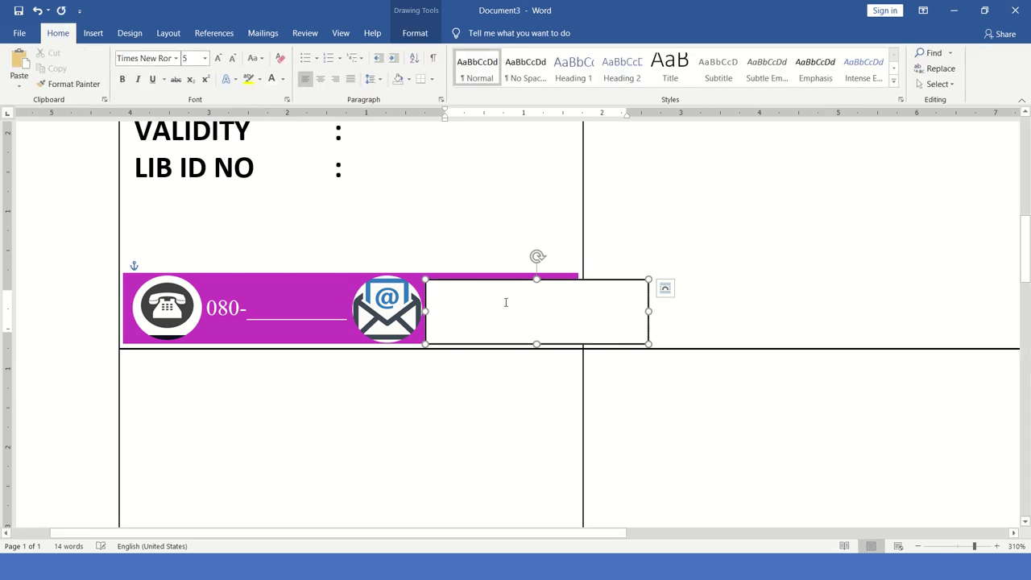
{"action": "type", "text": "TES"}
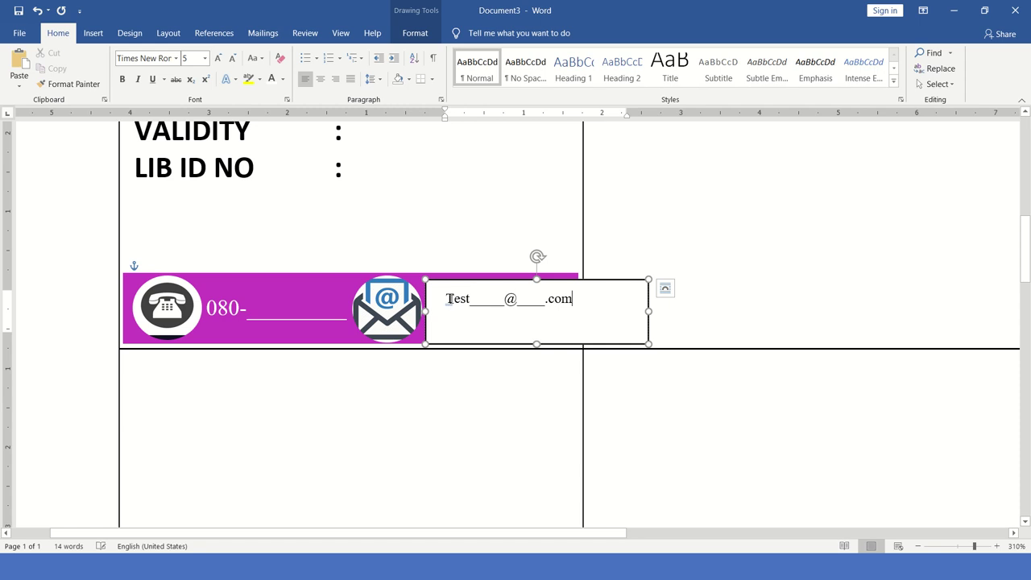
{"action": "key", "text": "BackSpace"}
{"action": "type", "text": "t"}
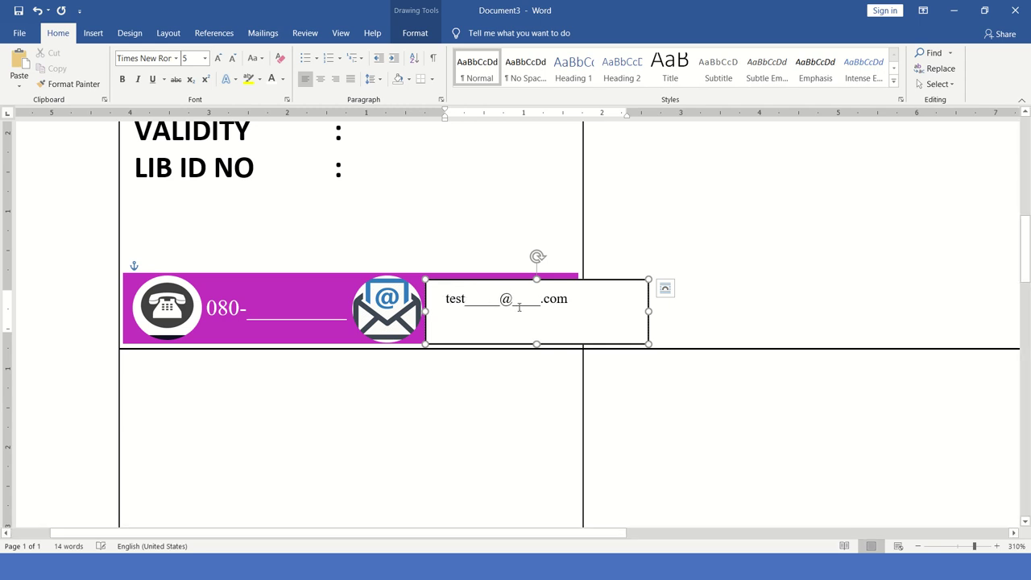
Give the email text box no outline and no fill, placed beside the envelope icon.
{"action": "left_click_drag", "start_coordinate": [505, 282], "coordinate": [496, 288]}
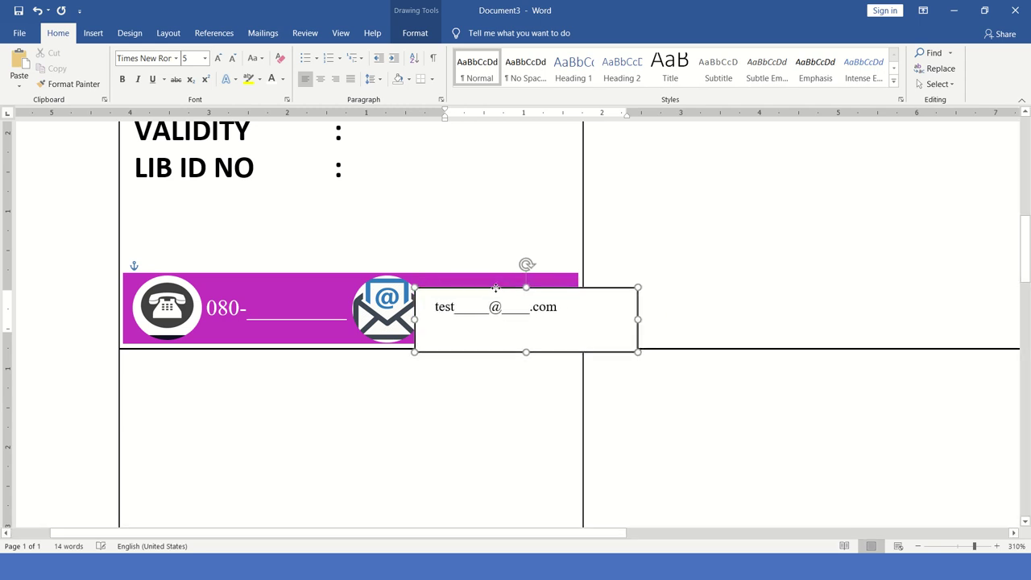
{"action": "left_click", "coordinate": [474, 303]}
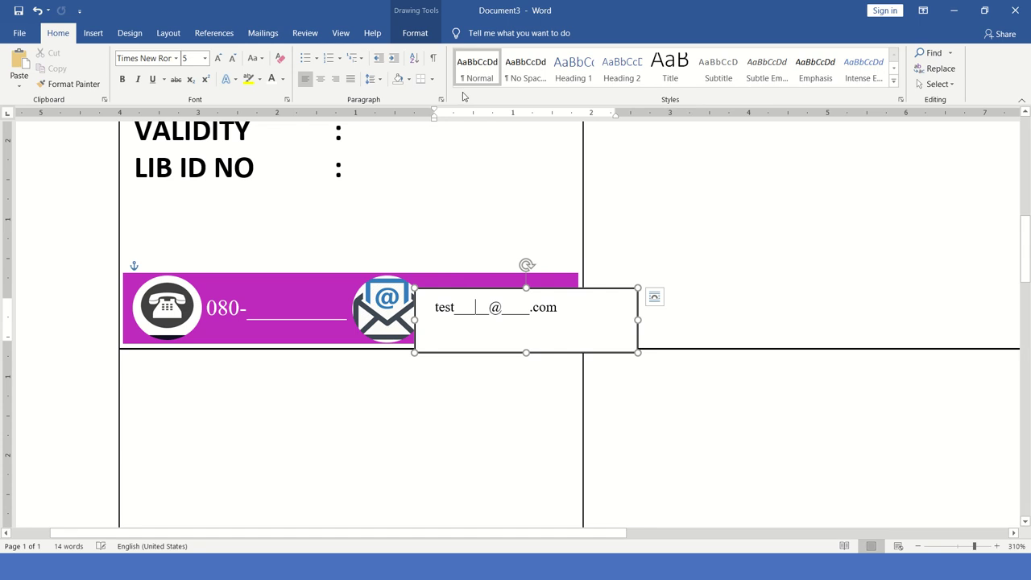
{"action": "left_click", "coordinate": [411, 35]}
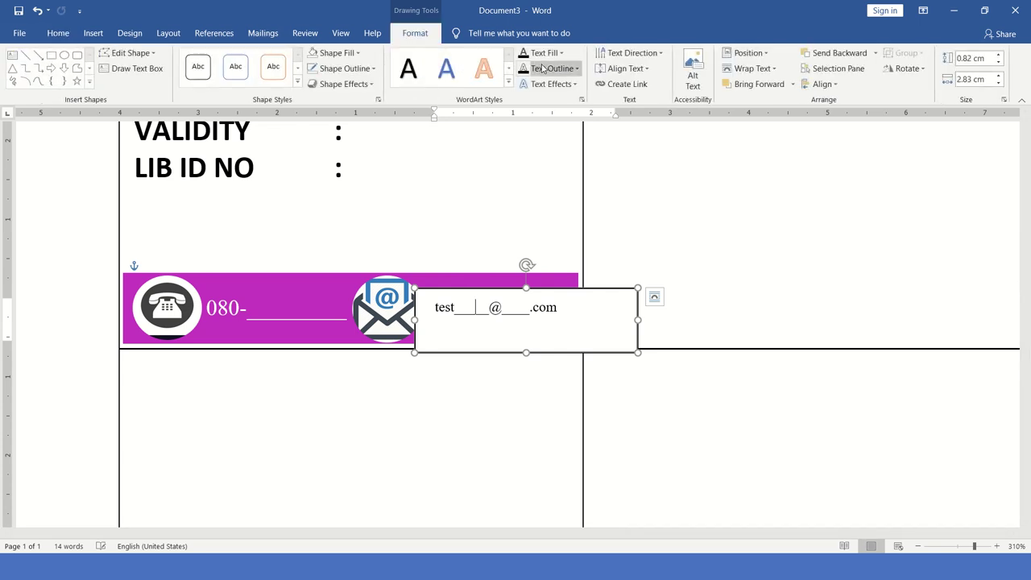
{"action": "left_click", "coordinate": [347, 68]}
{"action": "left_click", "coordinate": [339, 214]}
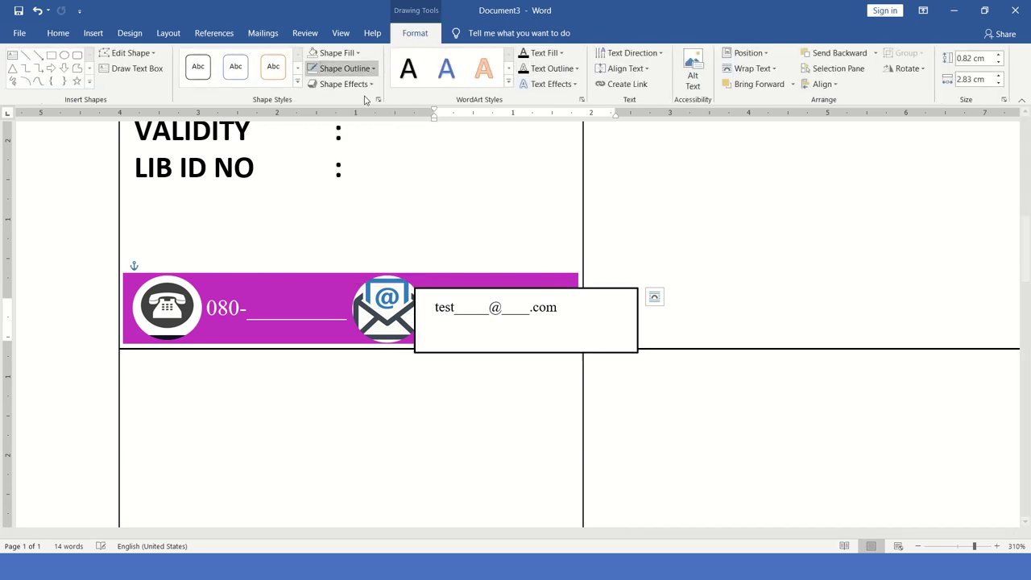
{"action": "left_click", "coordinate": [355, 53]}
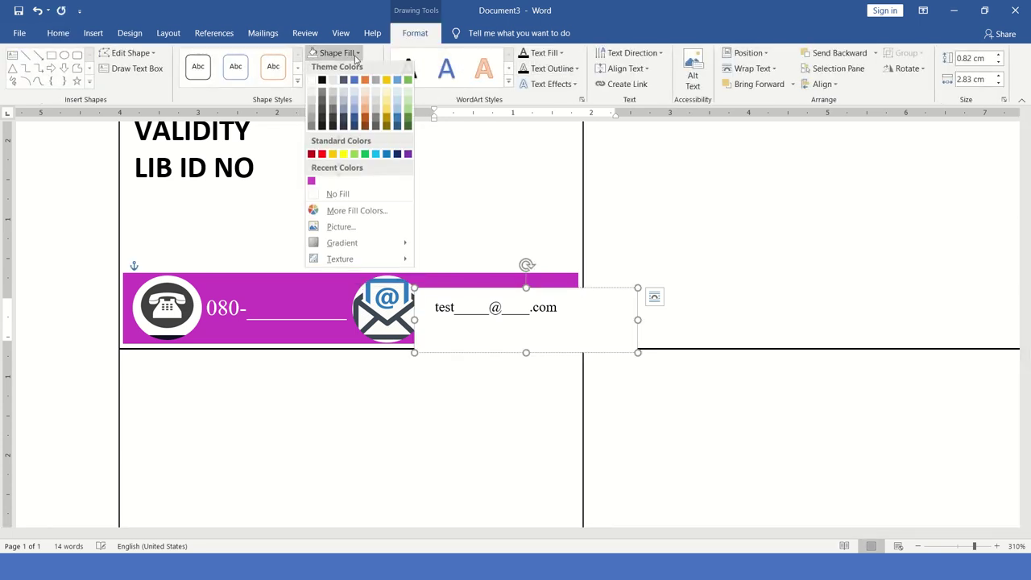
{"action": "left_click", "coordinate": [337, 197]}
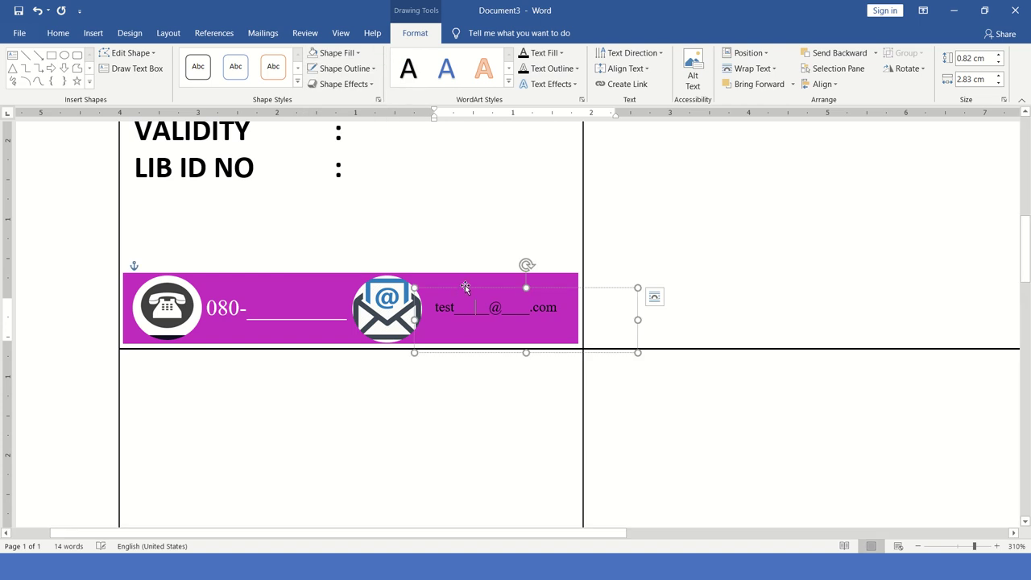
{"action": "left_click_drag", "start_coordinate": [465, 288], "coordinate": [456, 295]}
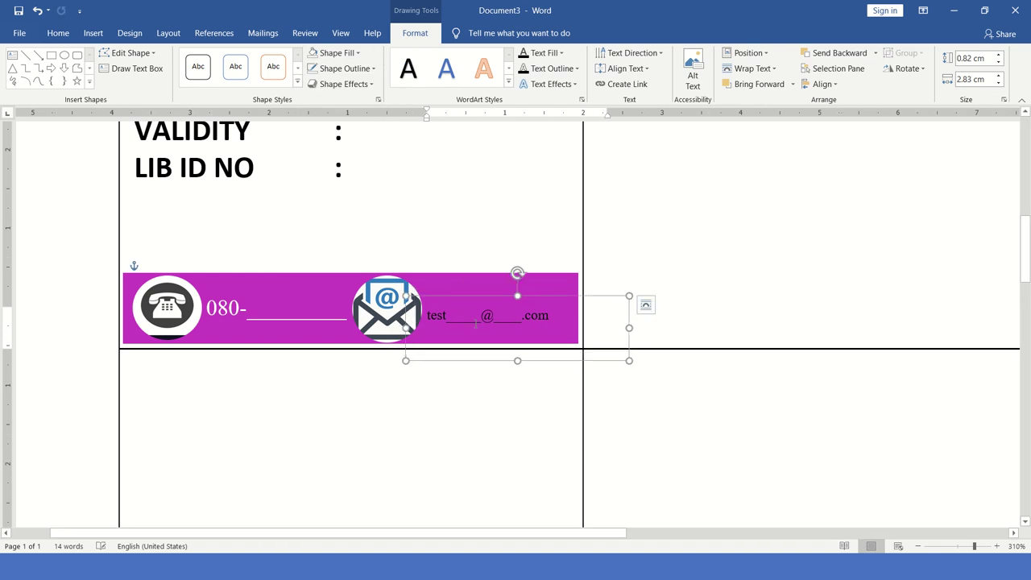
Make the email text white at size 6 and nudge the box up onto the band.
{"action": "key", "text": "ctrl+a"}
{"action": "left_click", "coordinate": [58, 33]}
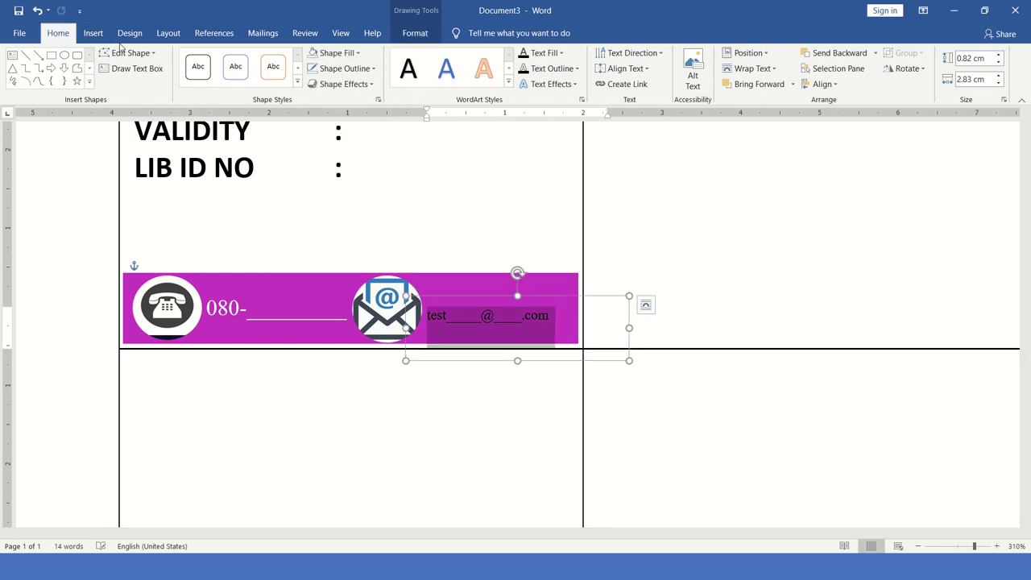
{"action": "left_click", "coordinate": [272, 78]}
{"action": "left_click", "coordinate": [218, 58]}
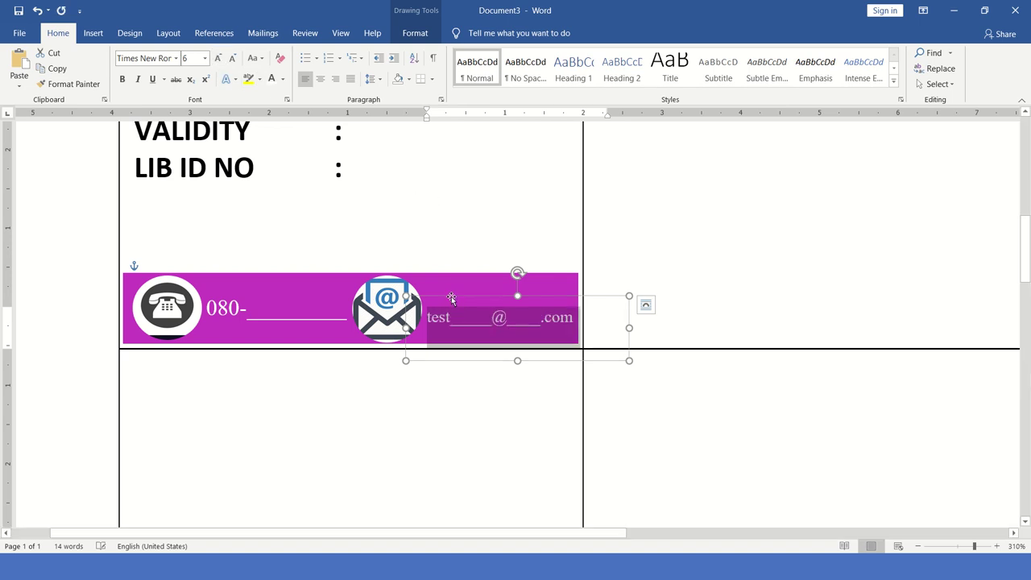
{"action": "left_click_drag", "start_coordinate": [451, 298], "coordinate": [451, 292]}
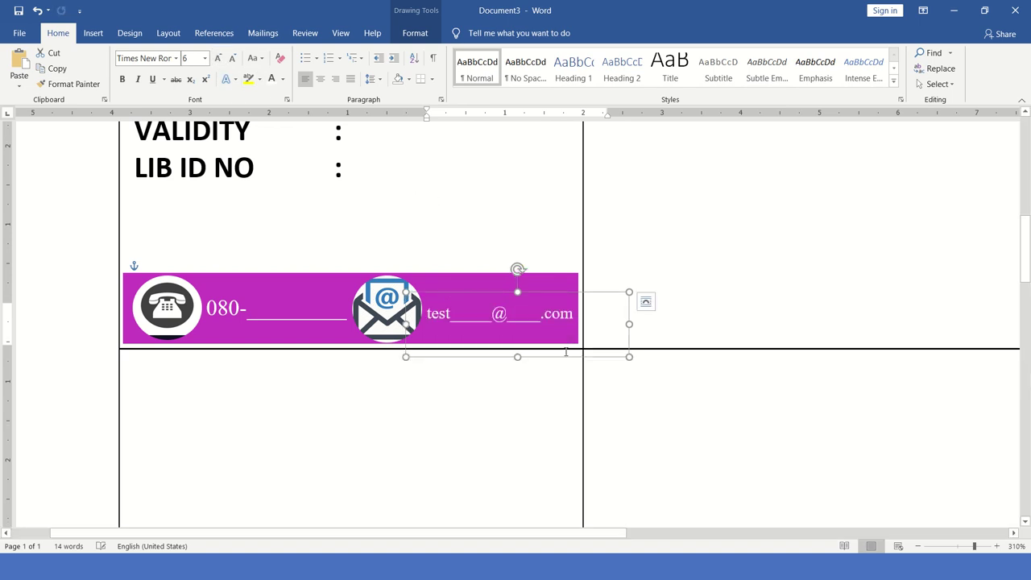
{"action": "left_click", "coordinate": [741, 327]}
{"action": "left_click", "coordinate": [533, 254]}
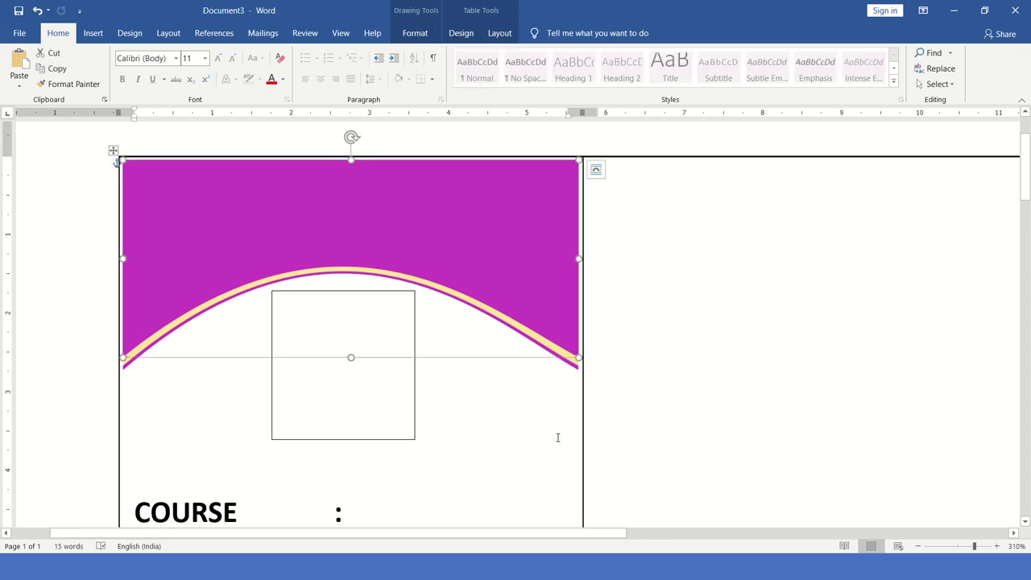
{"action": "key", "text": "Escape"}
{"action": "scroll", "coordinate": [757, 363], "scroll_direction": "down", "scroll_amount": 4}
{"action": "scroll", "coordinate": [757, 365], "scroll_direction": "down", "scroll_amount": 6}
{"action": "scroll", "coordinate": [758, 365], "scroll_direction": "up", "scroll_amount": 6}
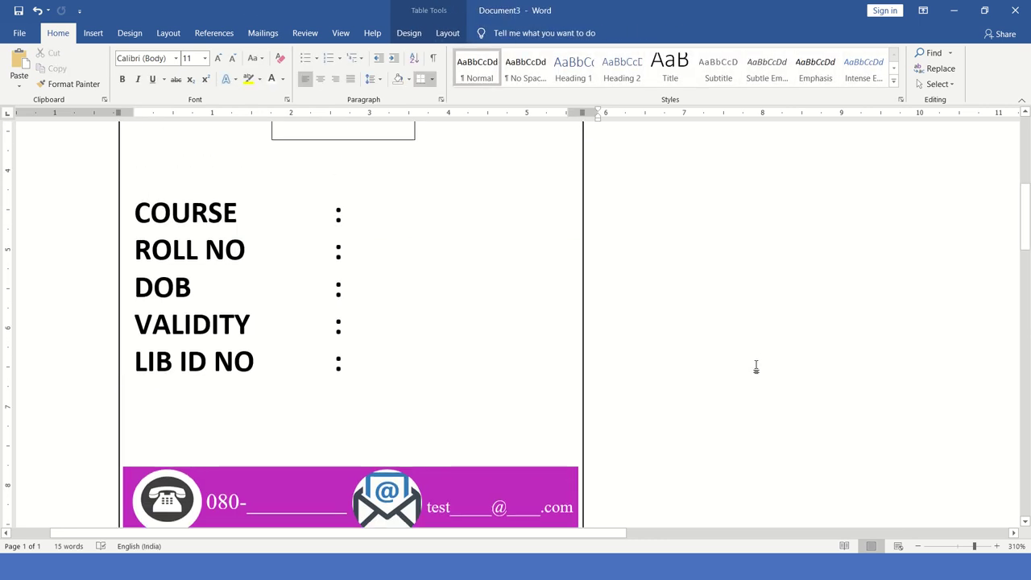
{"action": "scroll", "coordinate": [669, 337], "scroll_direction": "down", "scroll_amount": 3, "text": "ctrl"}
{"action": "scroll", "coordinate": [670, 336], "scroll_direction": "down", "scroll_amount": 3, "text": "ctrl"}
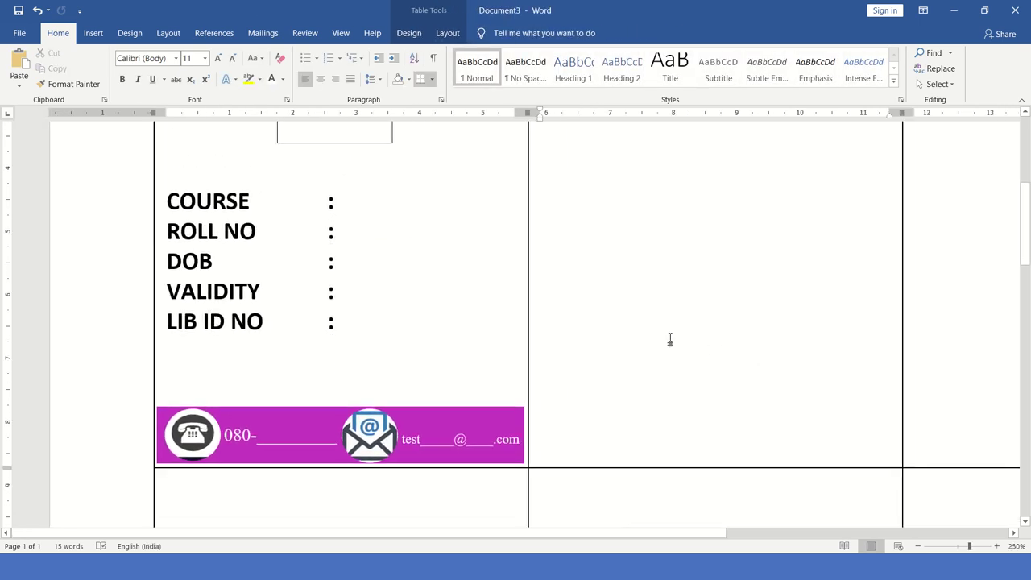
{"action": "scroll", "coordinate": [669, 338], "scroll_direction": "up", "scroll_amount": 3}
{"action": "scroll", "coordinate": [669, 338], "scroll_direction": "down", "scroll_amount": 4, "text": "ctrl"}
{"action": "scroll", "coordinate": [645, 349], "scroll_direction": "down", "scroll_amount": 2, "text": "ctrl"}
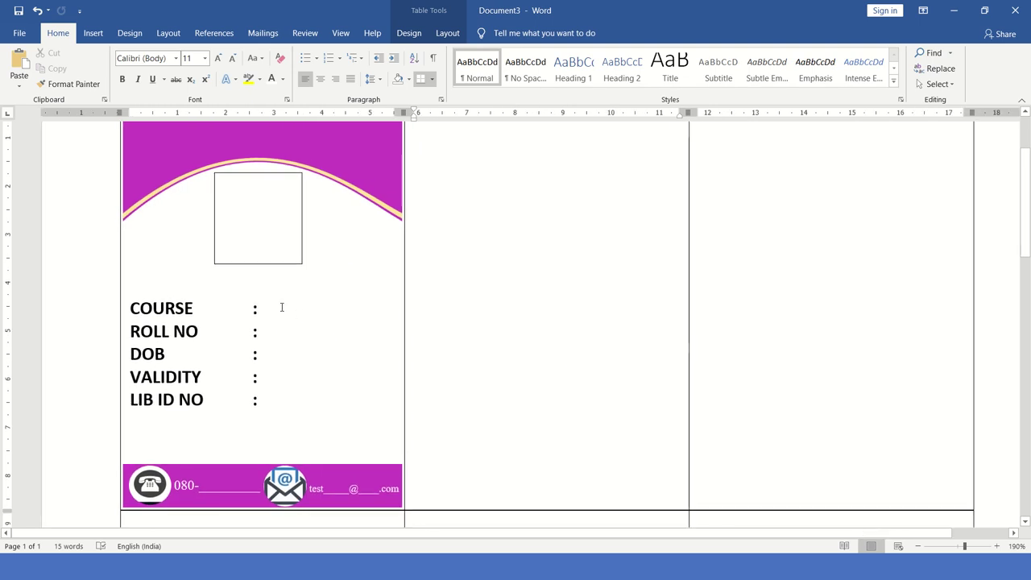
{"action": "left_click", "coordinate": [266, 284]}
{"action": "scroll", "coordinate": [315, 285], "scroll_direction": "down", "scroll_amount": 1, "text": "ctrl"}
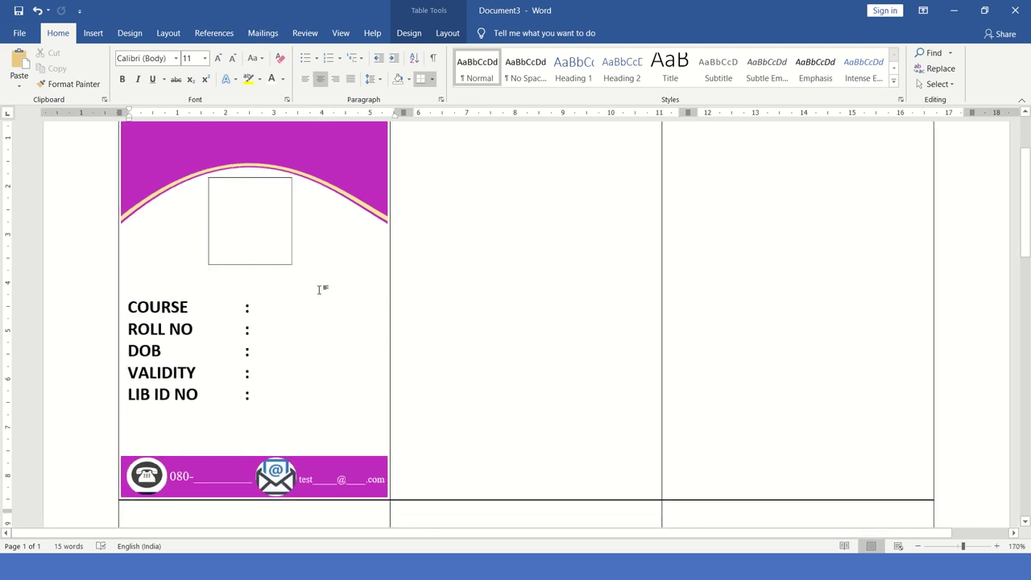
{"action": "scroll", "coordinate": [360, 319], "scroll_direction": "down", "scroll_amount": 1, "text": "ctrl"}
{"action": "scroll", "coordinate": [360, 319], "scroll_direction": "up", "scroll_amount": 2}
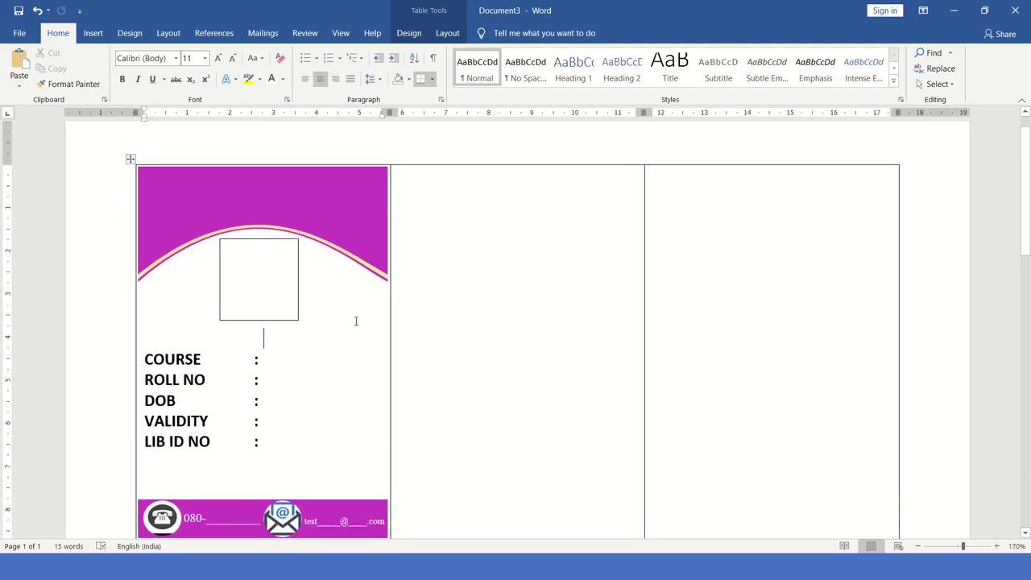
{"action": "scroll", "coordinate": [355, 321], "scroll_direction": "up", "scroll_amount": 7, "text": "ctrl"}
{"action": "scroll", "coordinate": [223, 173], "scroll_direction": "up", "scroll_amount": 3, "text": "ctrl"}
{"action": "scroll", "coordinate": [172, 269], "scroll_direction": "up", "scroll_amount": 2}
Draw a text box spanning the header top and select its font name for Times New Roman.
{"action": "left_click", "coordinate": [147, 282]}
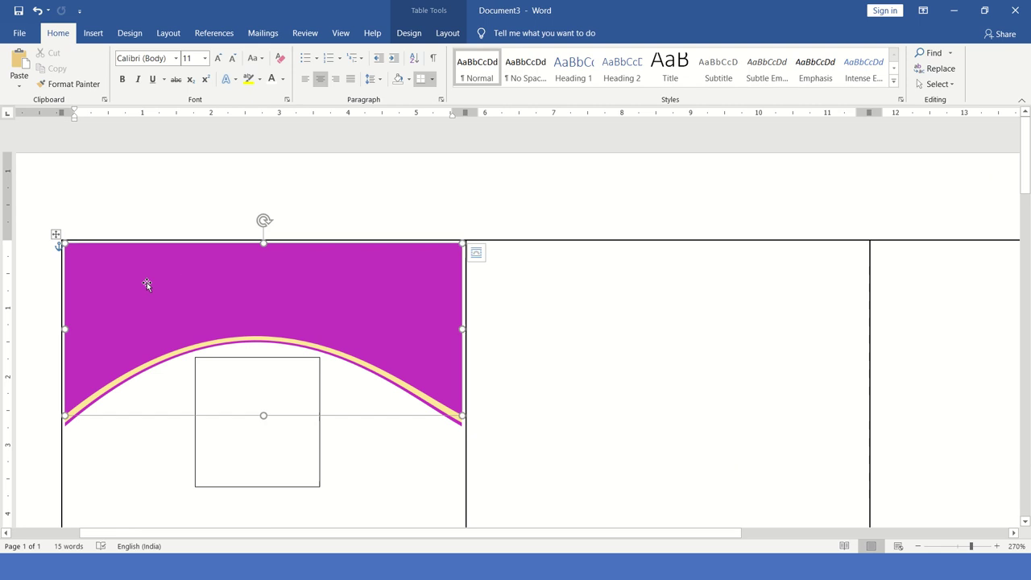
{"action": "left_click", "coordinate": [93, 33]}
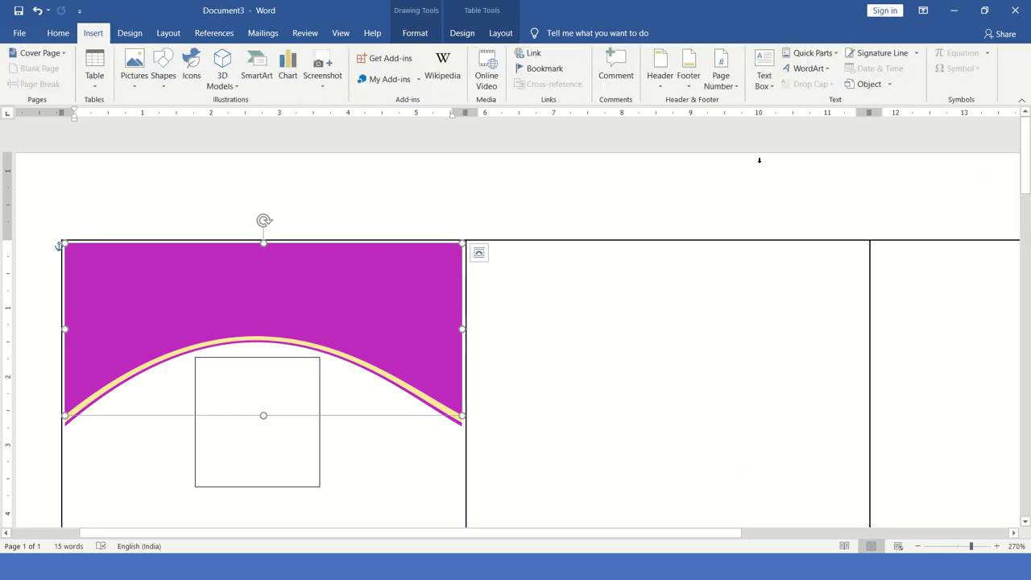
{"action": "left_click", "coordinate": [763, 71]}
{"action": "left_click", "coordinate": [794, 374]}
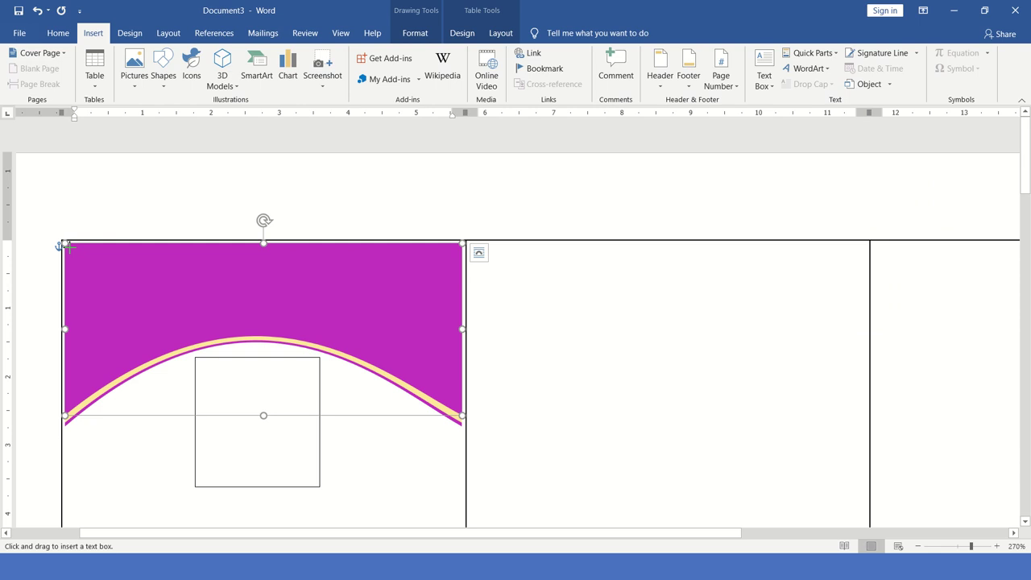
{"action": "left_click_drag", "start_coordinate": [68, 247], "coordinate": [454, 333]}
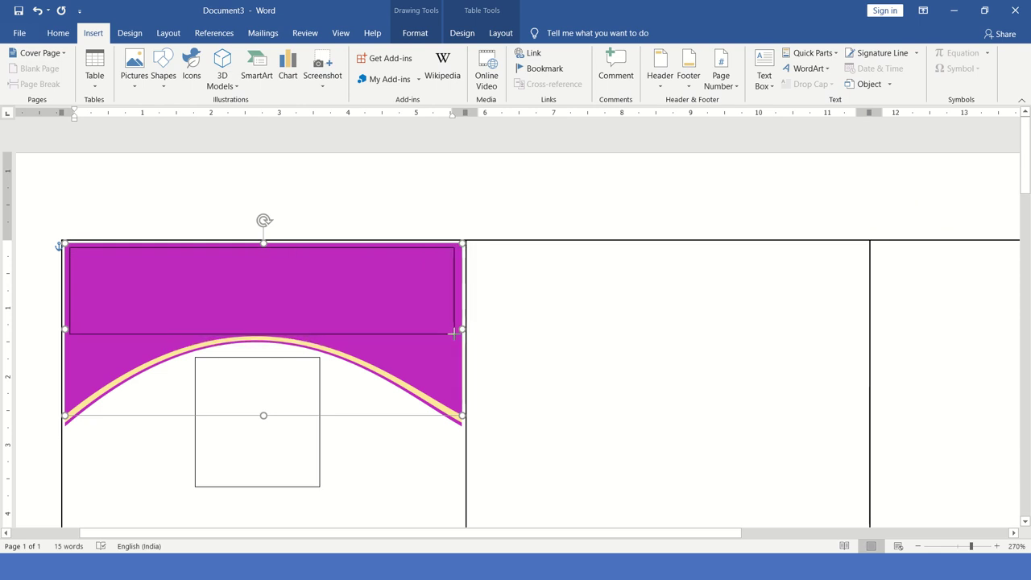
{"action": "left_click_drag", "start_coordinate": [454, 334], "coordinate": [457, 332]}
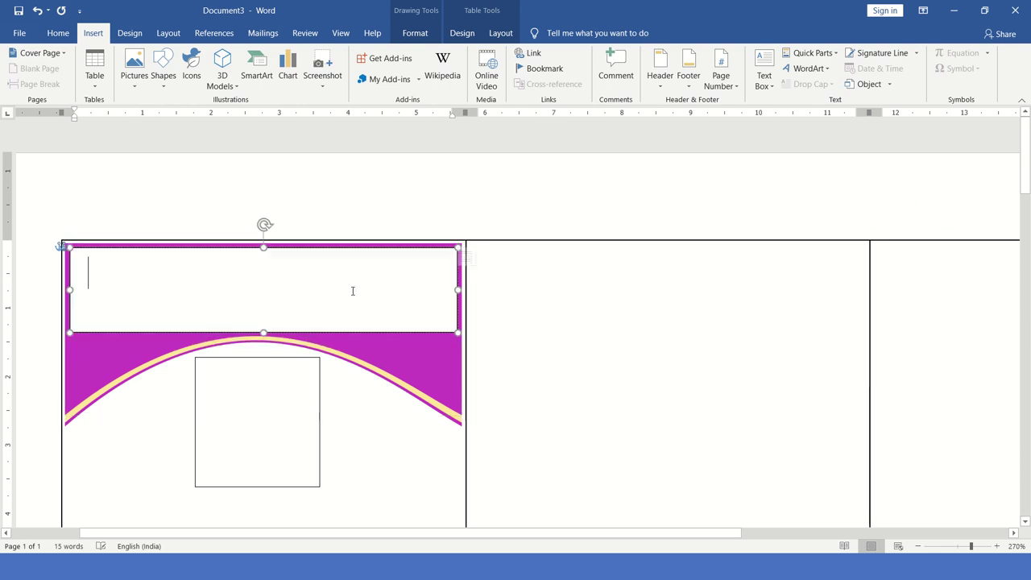
{"action": "left_click", "coordinate": [65, 35]}
{"action": "left_click", "coordinate": [147, 58]}
Type 'XYZ COLLEGE' and 'LIBRARY & INFORMATION CENTRE' on two lines in size-5 Times New Roman.
{"action": "type", "text": "Times New Roman"}
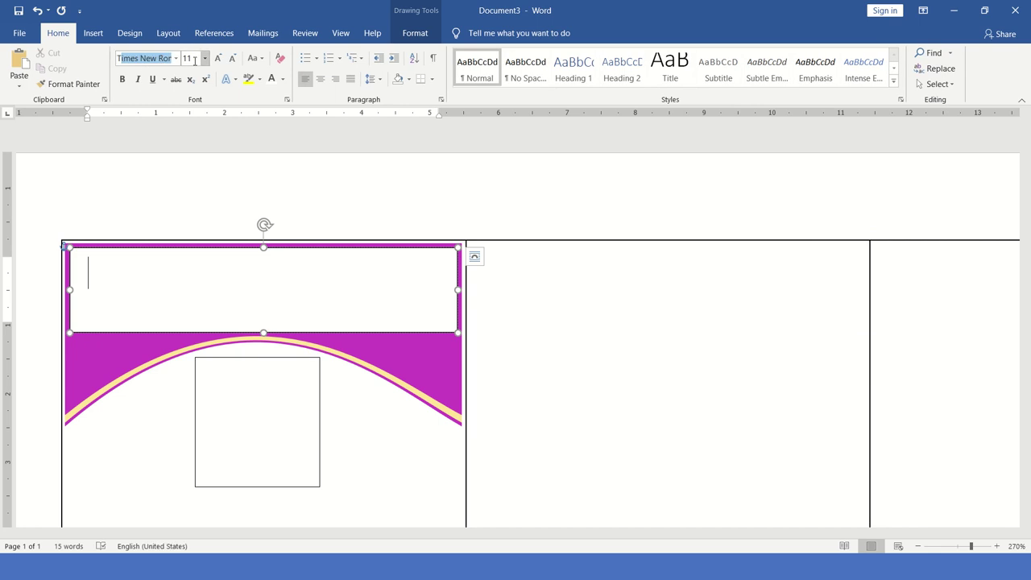
{"action": "left_click", "coordinate": [194, 61]}
{"action": "type", "text": "5"}
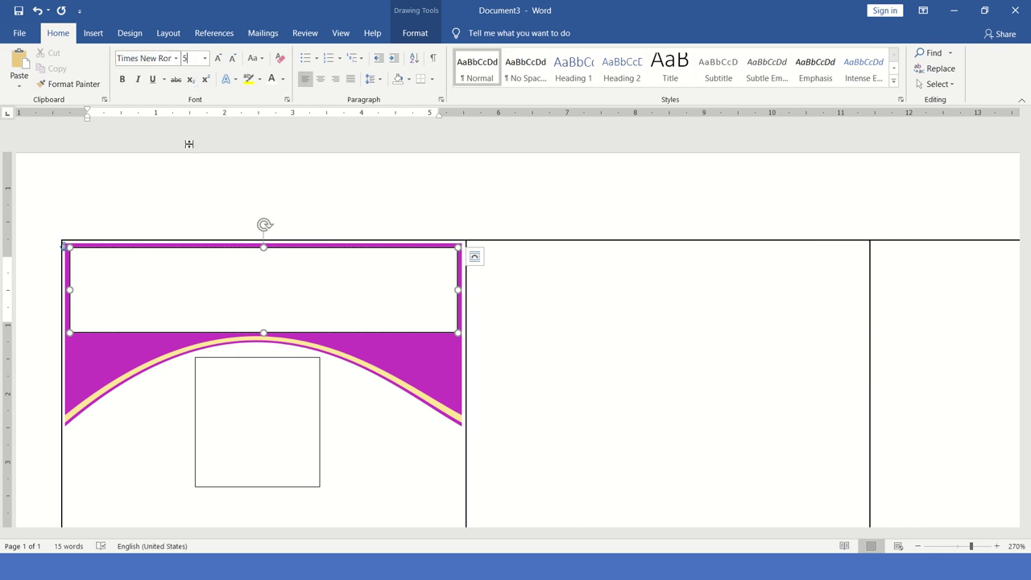
{"action": "key", "text": "Return"}
{"action": "type", "text": "x"}
{"action": "type", "text": "COLLEGE"}
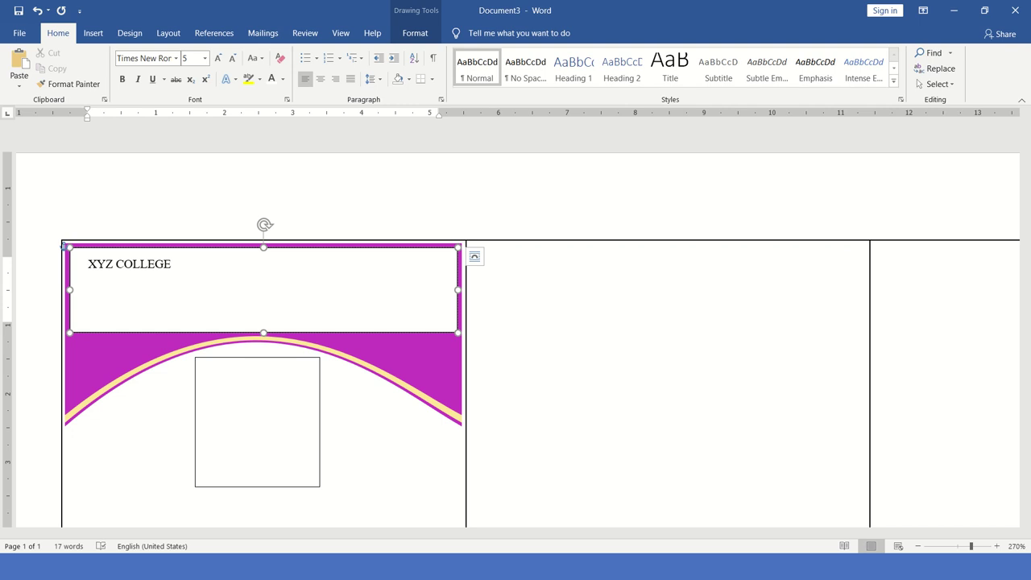
{"action": "type", "text": "LIBRARY & INFO"}
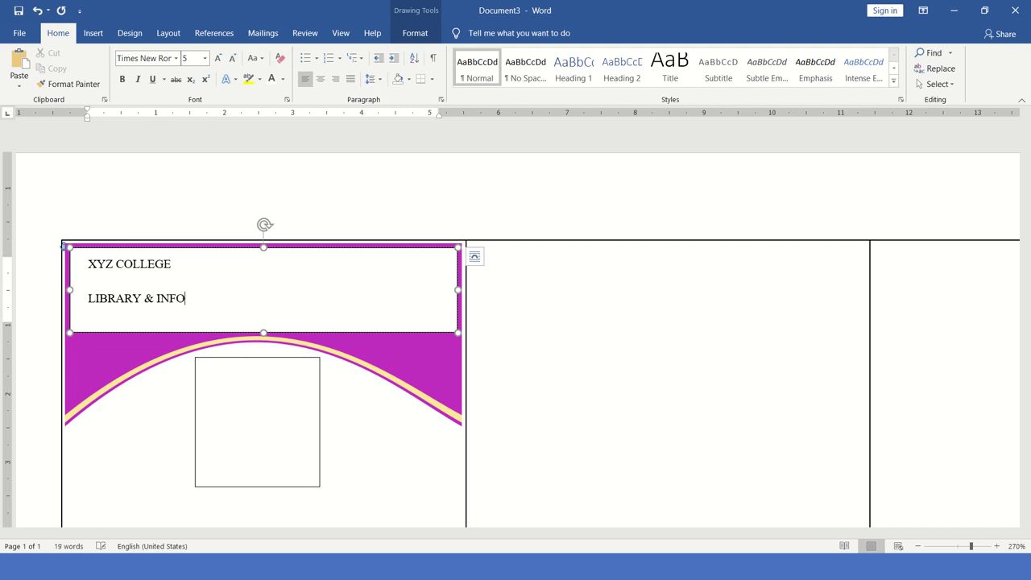
{"action": "type", "text": "RMATION CEN"}
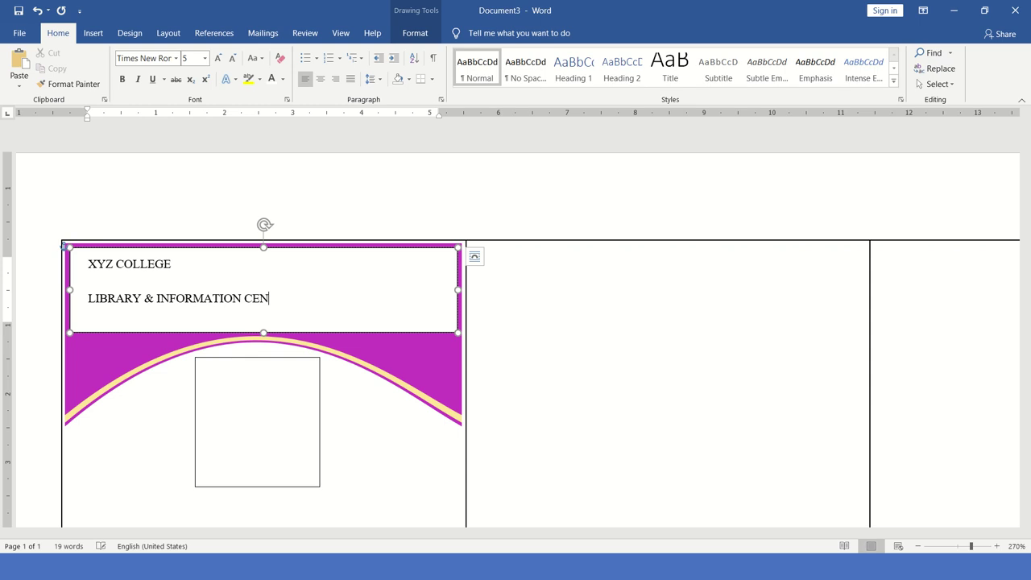
{"action": "type", "text": "TRE"}
Remove paragraph spacing after, then centre and bold the title text and adjust its size.
{"action": "key", "text": "ctrl+a"}
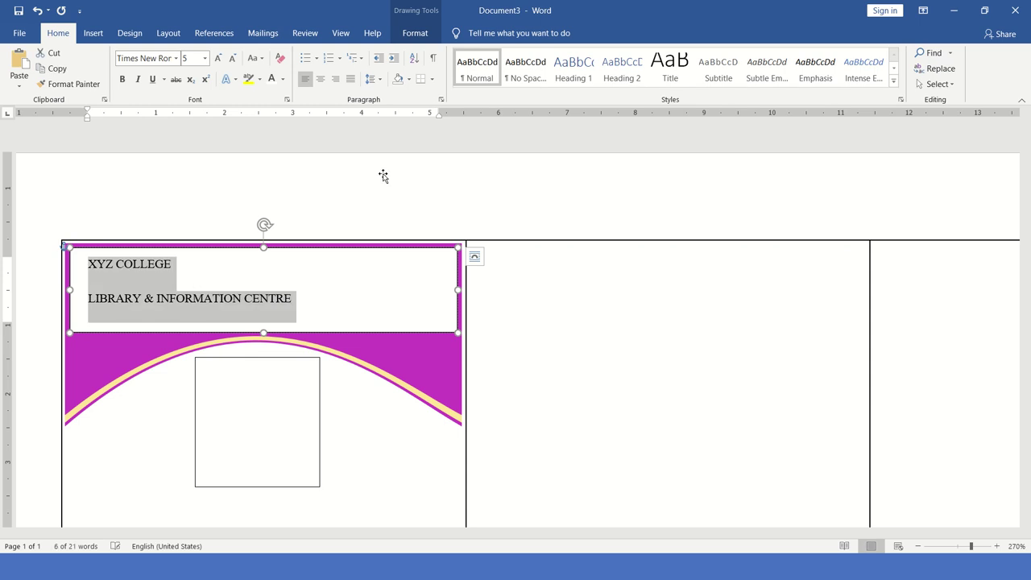
{"action": "left_click", "coordinate": [378, 78]}
{"action": "left_click", "coordinate": [385, 217]}
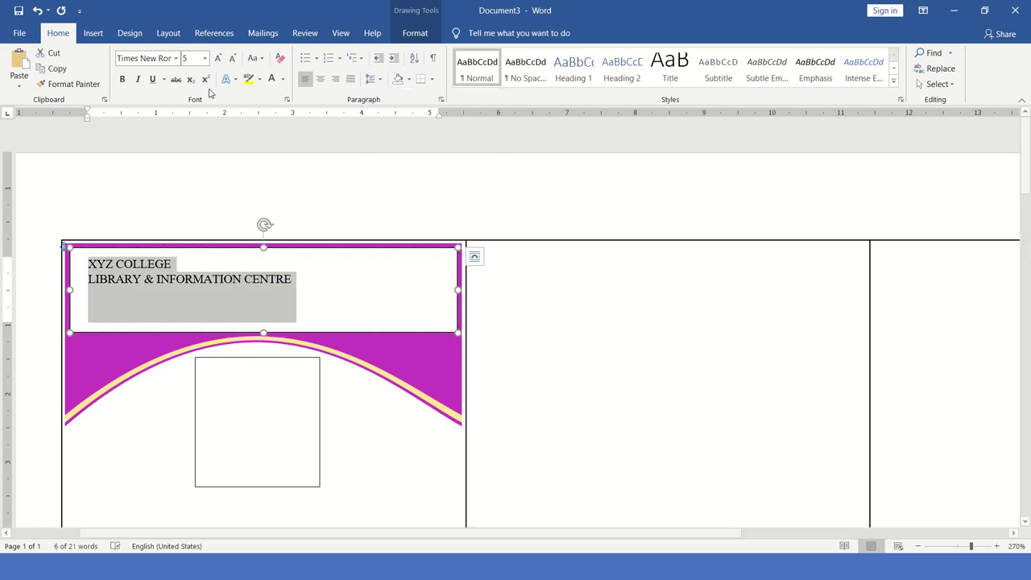
{"action": "left_click", "coordinate": [319, 78]}
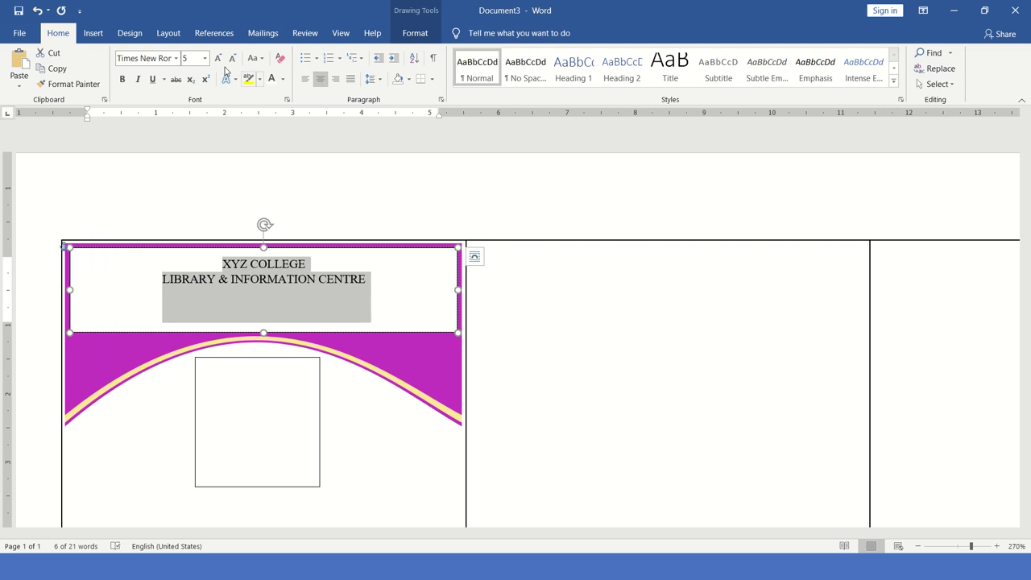
{"action": "left_click", "coordinate": [122, 78]}
{"action": "left_click", "coordinate": [217, 60]}
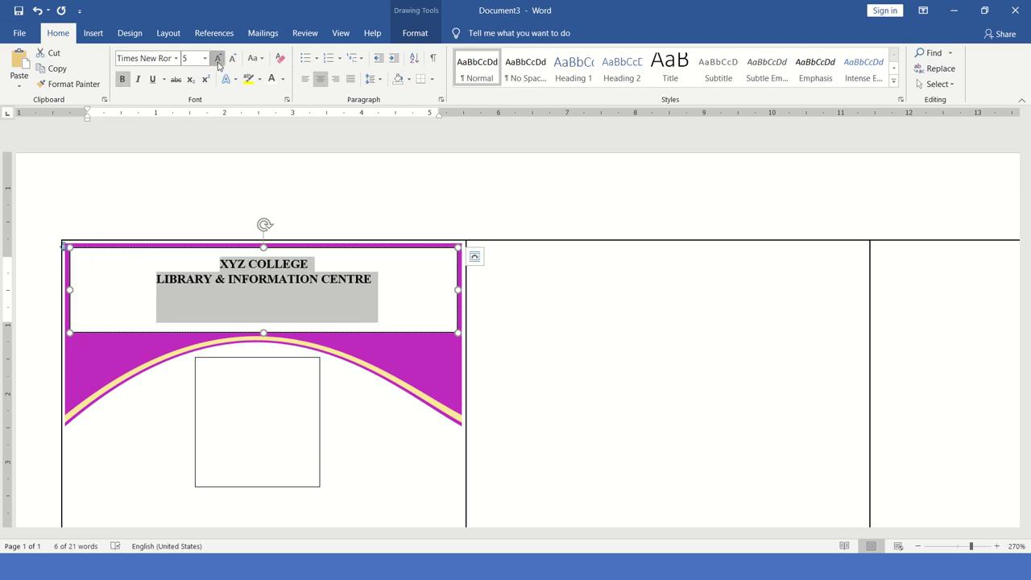
{"action": "left_click", "coordinate": [217, 59]}
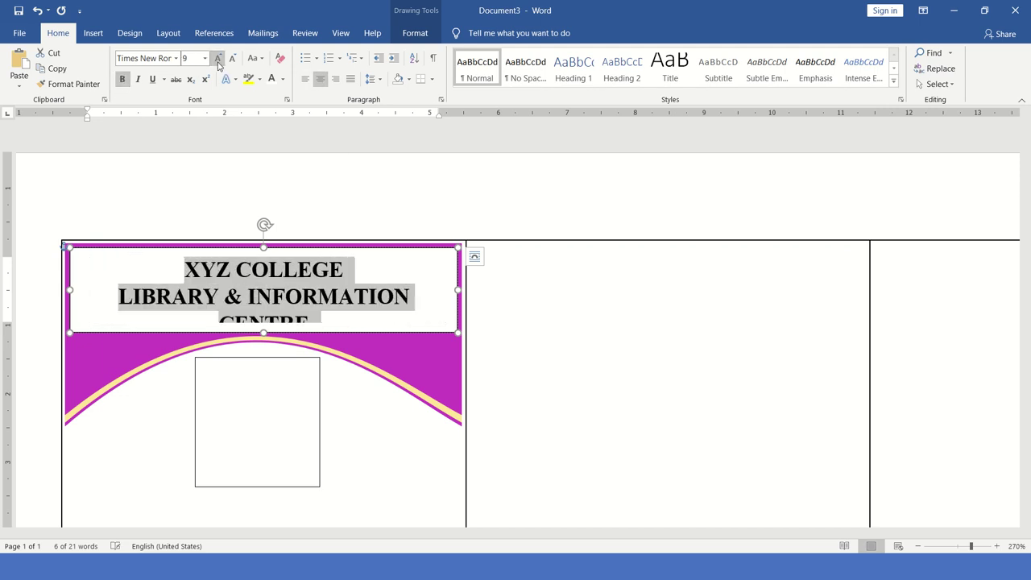
{"action": "left_click", "coordinate": [232, 59]}
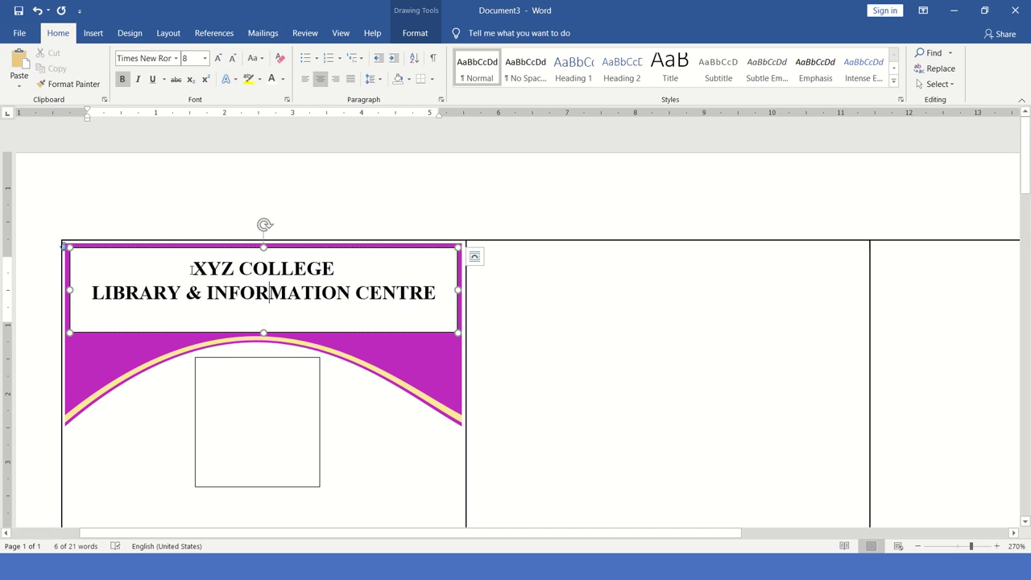
Enlarge 'XYZ COLLEGE' to size 12 and make all title text white.
{"action": "left_click_drag", "start_coordinate": [187, 268], "coordinate": [347, 269]}
{"action": "left_click", "coordinate": [217, 59]}
{"action": "left_click", "coordinate": [217, 59]}
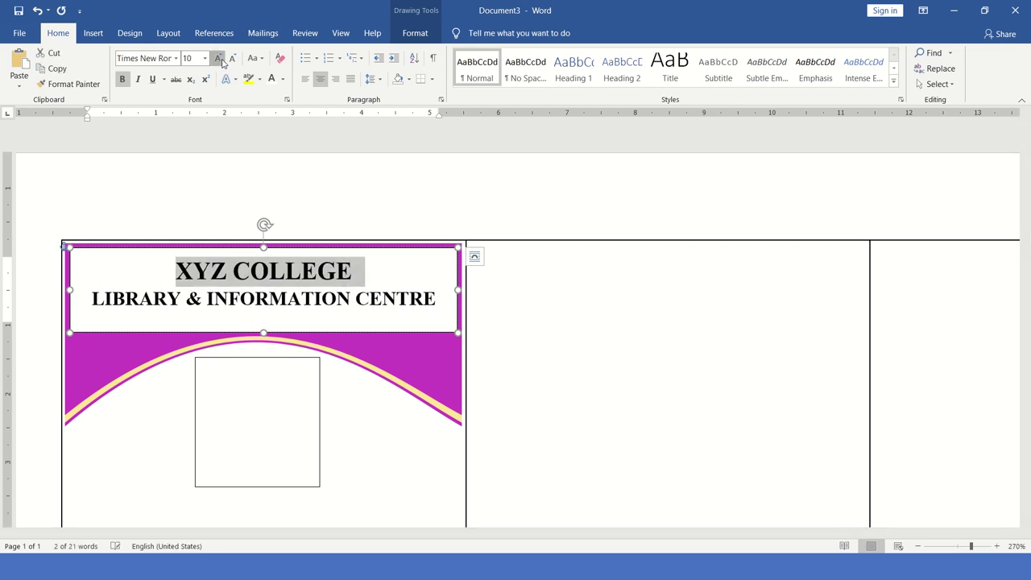
{"action": "left_click", "coordinate": [217, 59]}
{"action": "left_click", "coordinate": [217, 59]}
{"action": "left_click", "coordinate": [65, 245]}
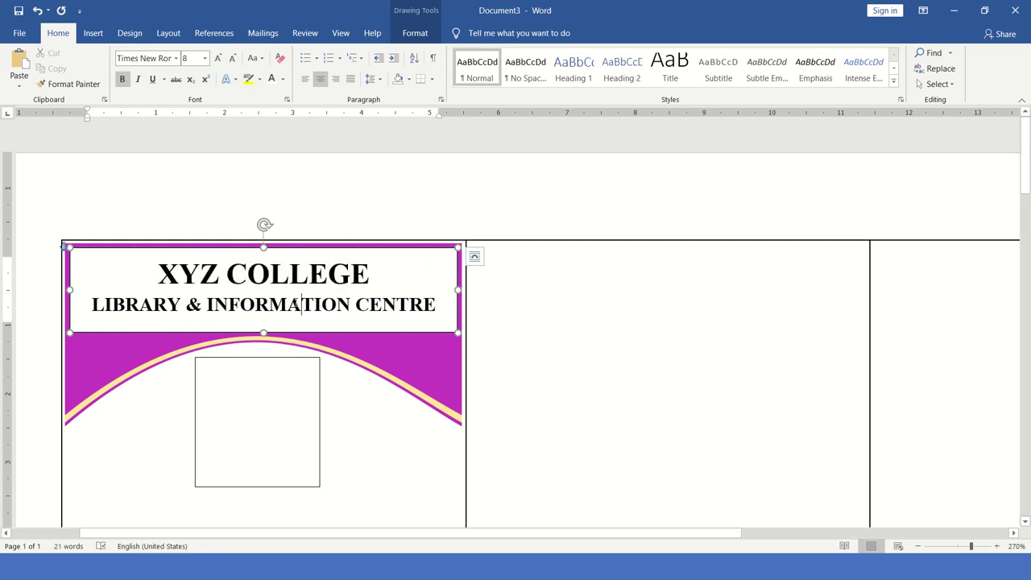
{"action": "key", "text": "ctrl+a"}
{"action": "left_click", "coordinate": [271, 78]}
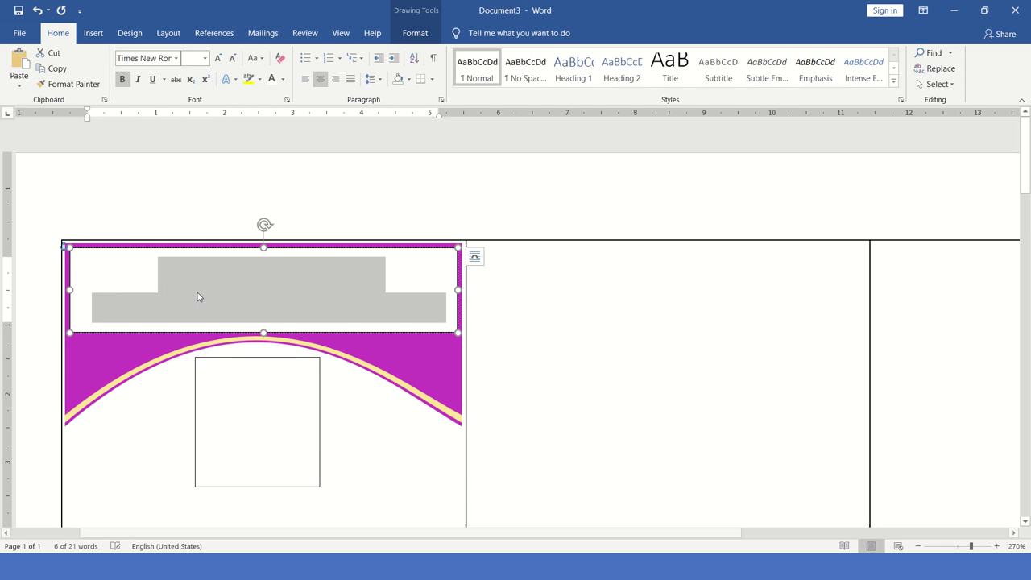
{"action": "left_click", "coordinate": [108, 271]}
{"action": "triple_click", "coordinate": [225, 269]}
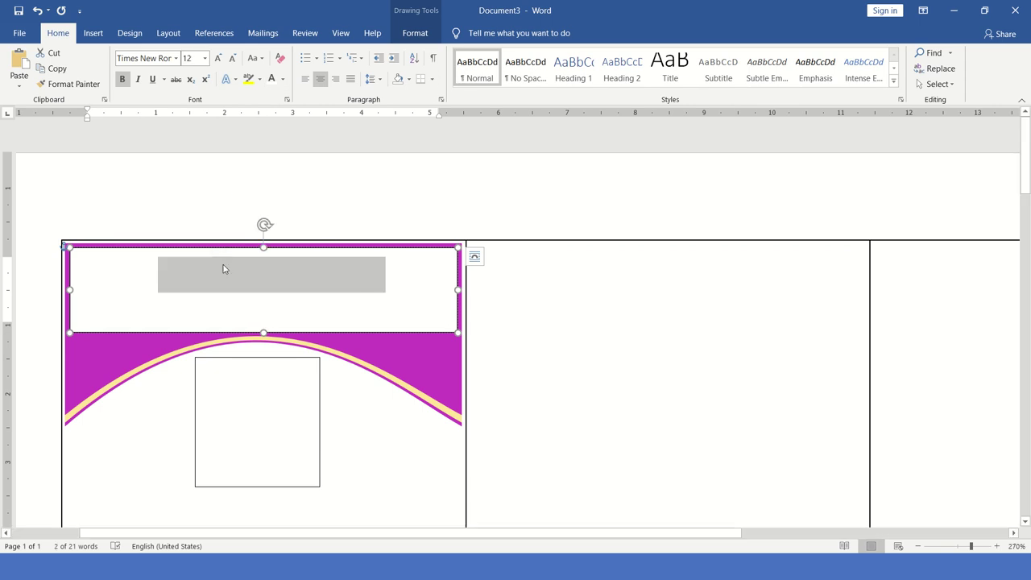
Set the title box to No Fill and No Outline.
{"action": "left_click", "coordinate": [124, 256]}
{"action": "left_click", "coordinate": [415, 33]}
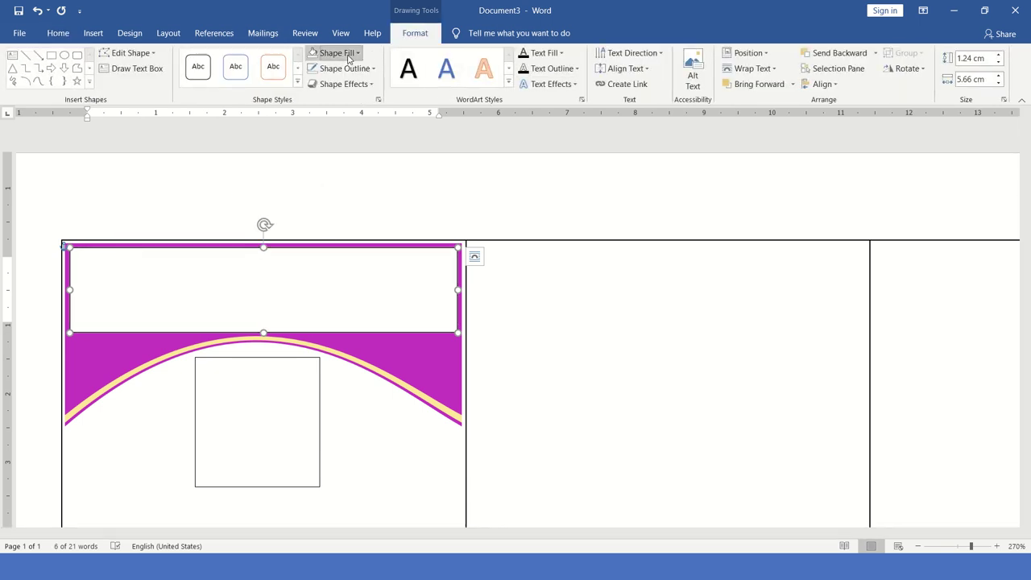
{"action": "left_click", "coordinate": [354, 53]}
{"action": "left_click", "coordinate": [337, 198]}
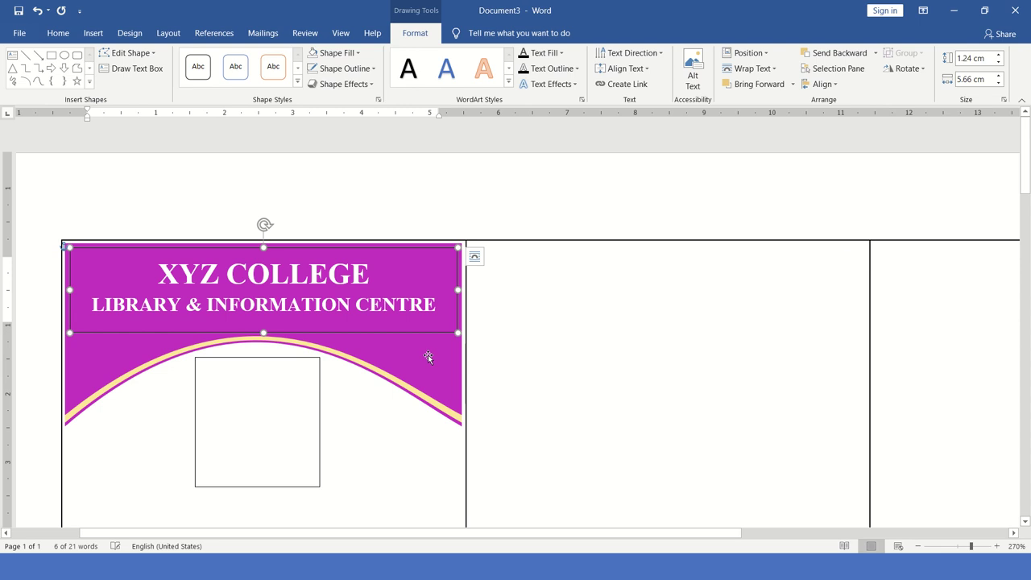
{"action": "left_click", "coordinate": [339, 68]}
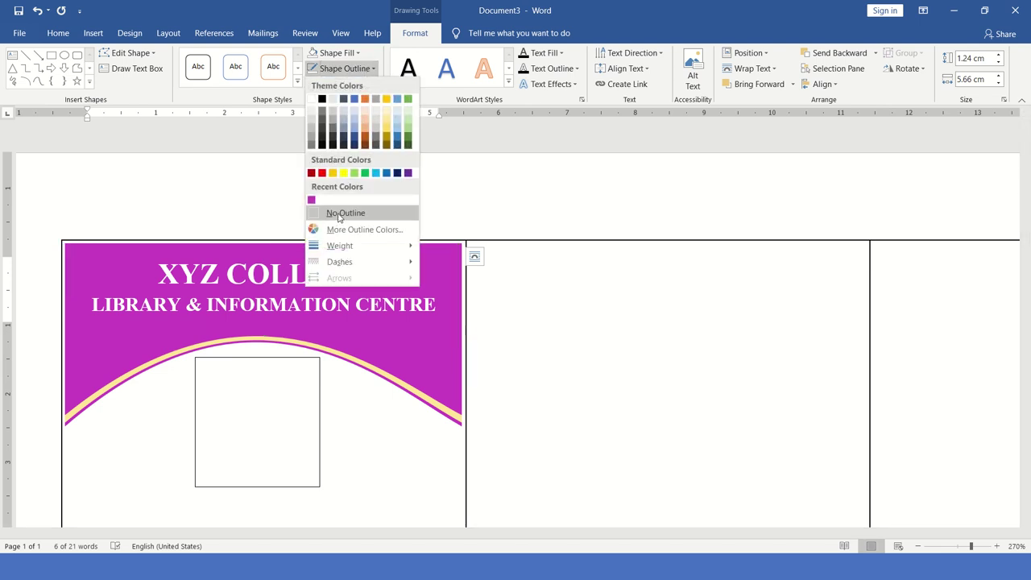
{"action": "left_click", "coordinate": [339, 216]}
{"action": "left_click", "coordinate": [421, 367]}
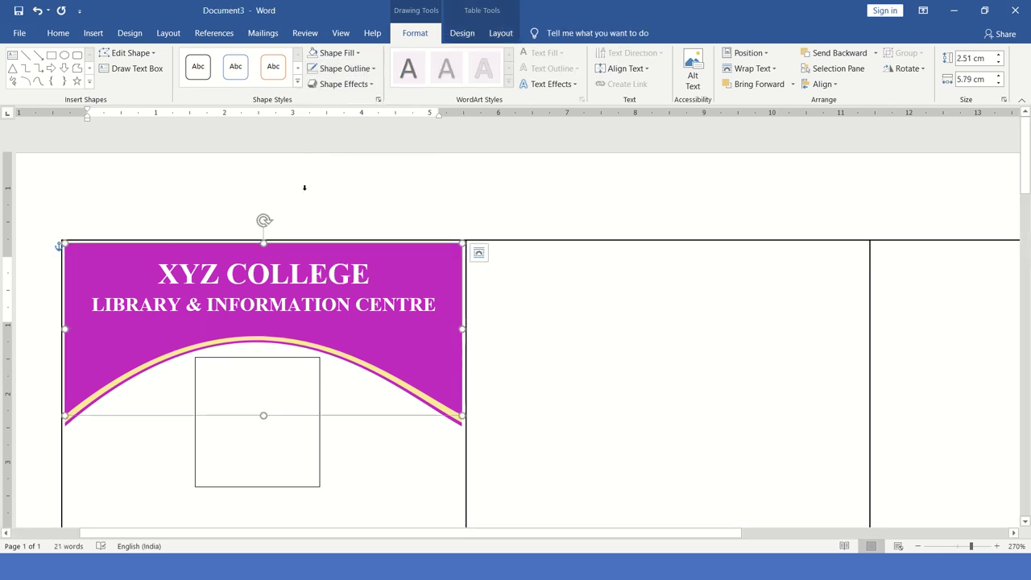
{"action": "left_click", "coordinate": [92, 33]}
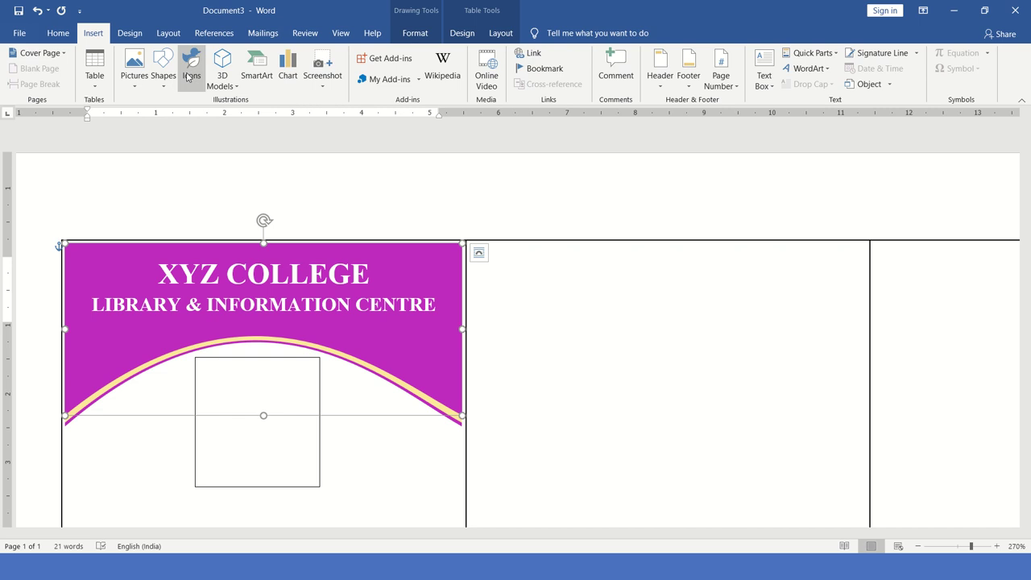
Draw a small borderless circle at the banner's top-left corner.
{"action": "left_click", "coordinate": [161, 75]}
{"action": "left_click", "coordinate": [205, 118]}
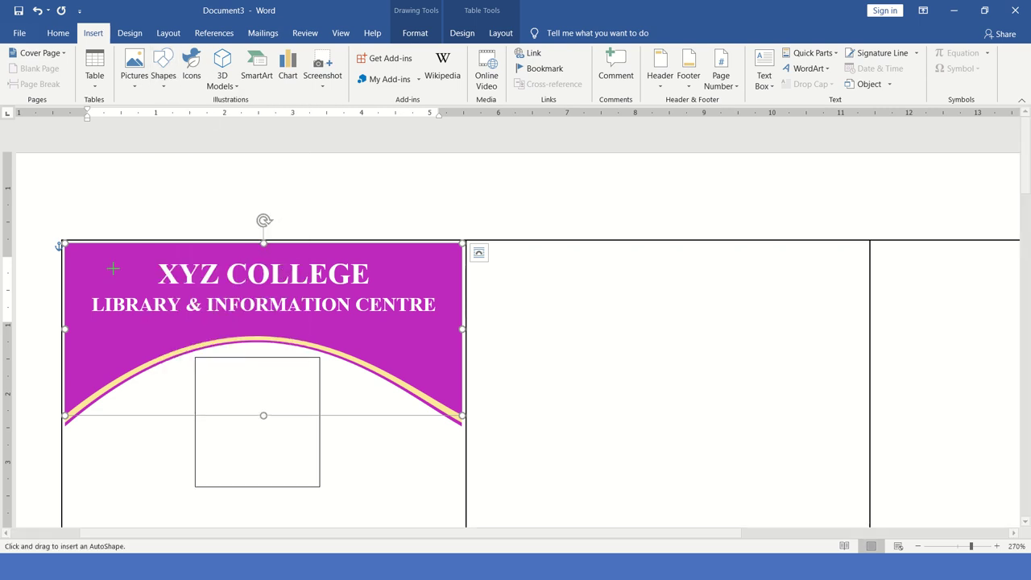
{"action": "left_click_drag", "start_coordinate": [77, 248], "coordinate": [123, 293]}
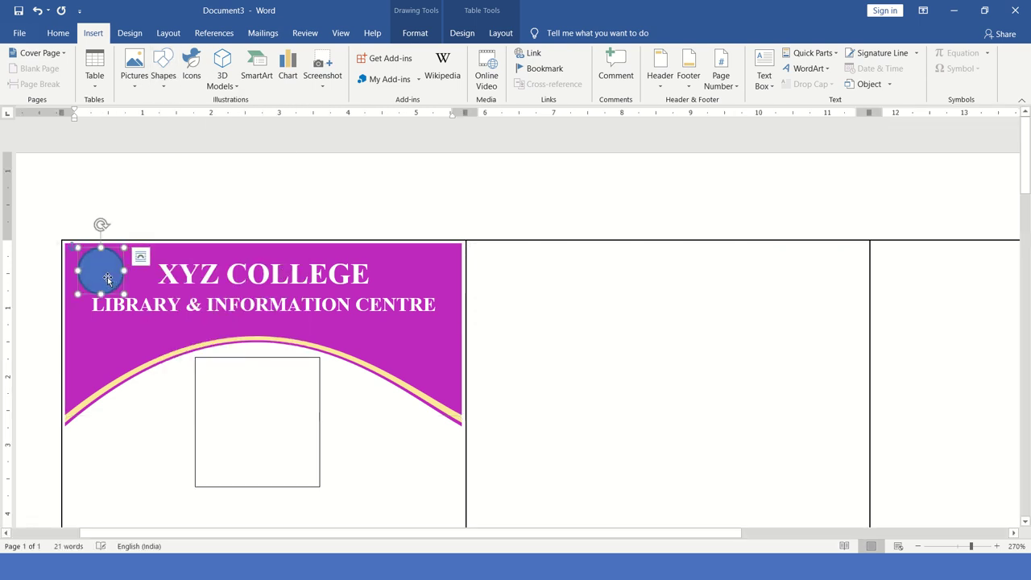
{"action": "left_click", "coordinate": [347, 69]}
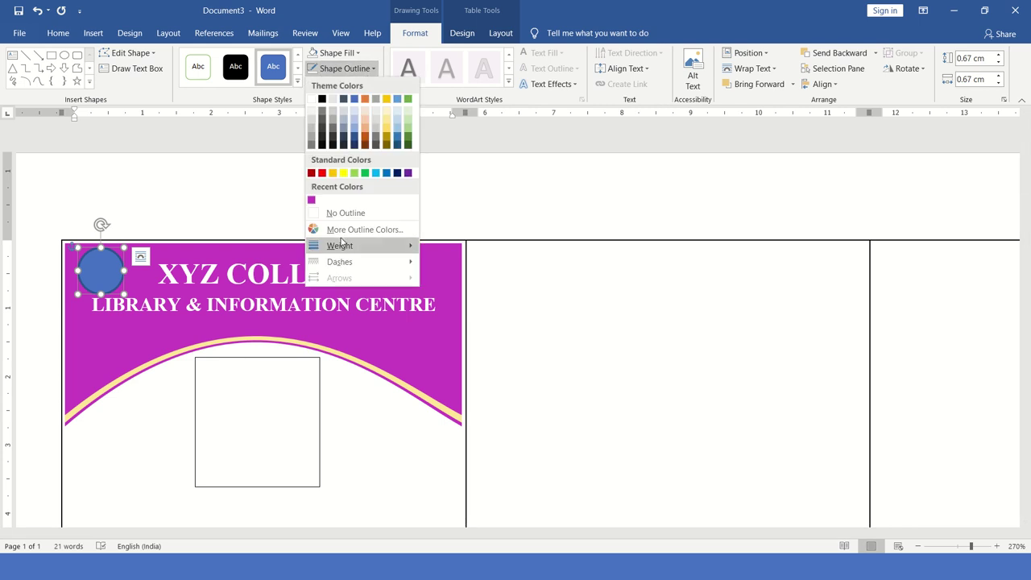
{"action": "left_click", "coordinate": [345, 212]}
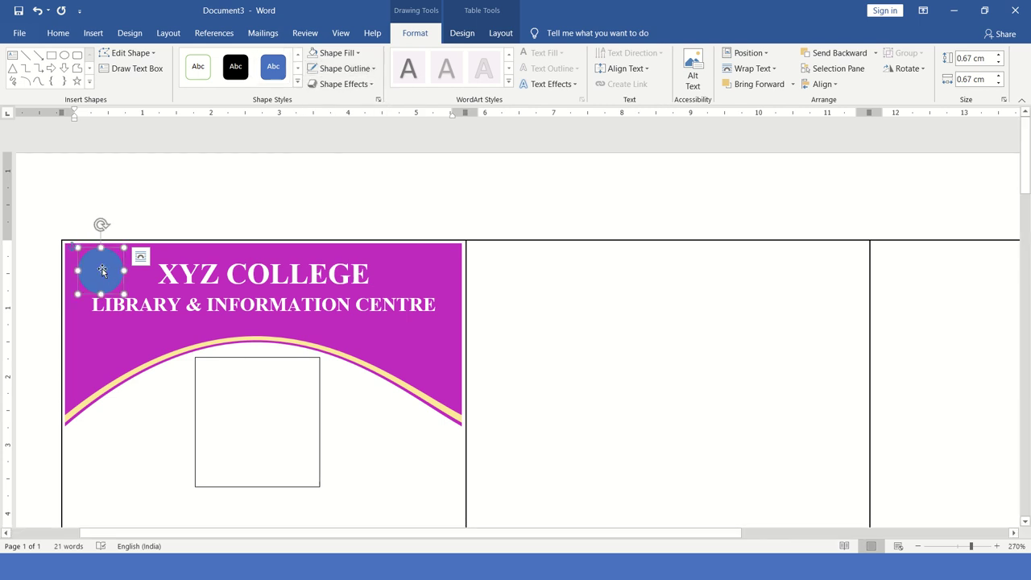
Fill the circle with the Logo picture from the Images folder.
{"action": "left_click", "coordinate": [336, 52]}
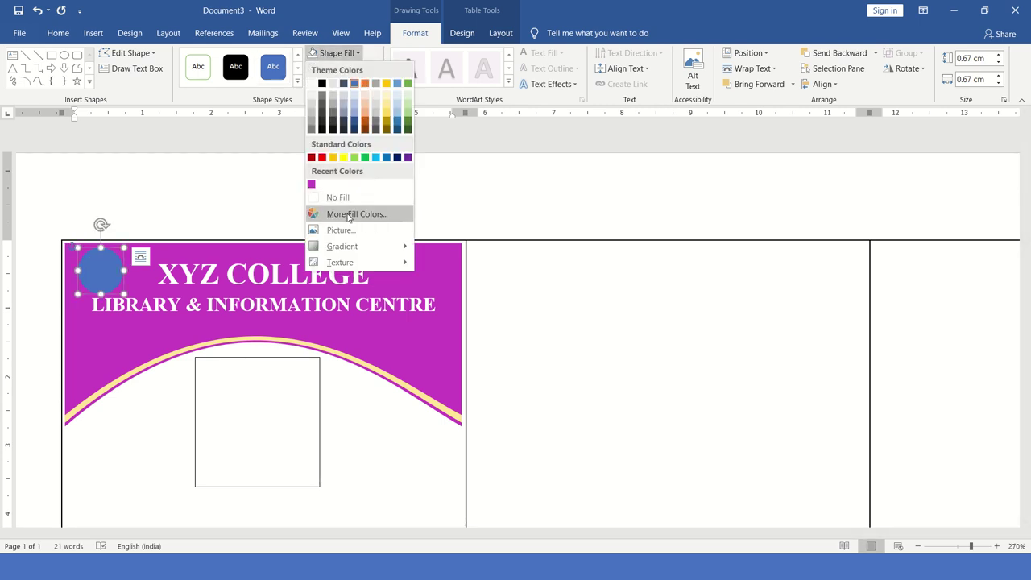
{"action": "left_click", "coordinate": [341, 229]}
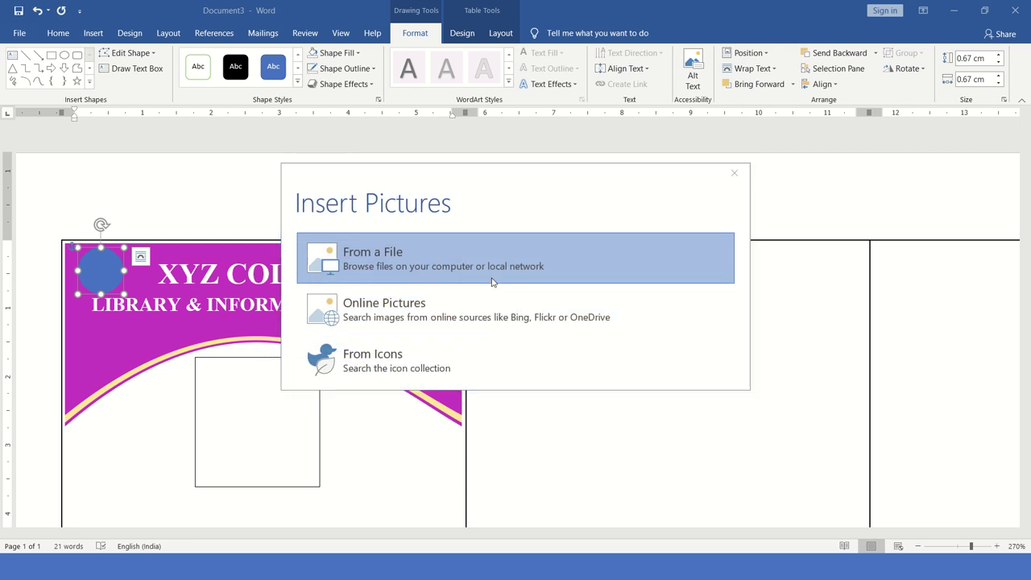
{"action": "left_click", "coordinate": [493, 281]}
{"action": "left_click", "coordinate": [219, 30]}
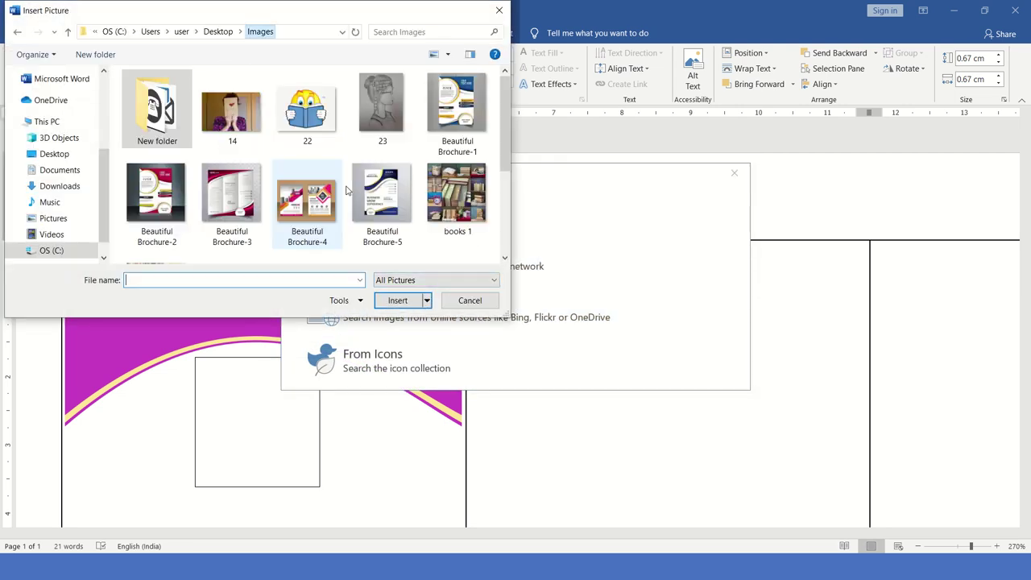
{"action": "scroll", "coordinate": [346, 190], "scroll_direction": "down", "scroll_amount": 2}
{"action": "left_click", "coordinate": [307, 211]}
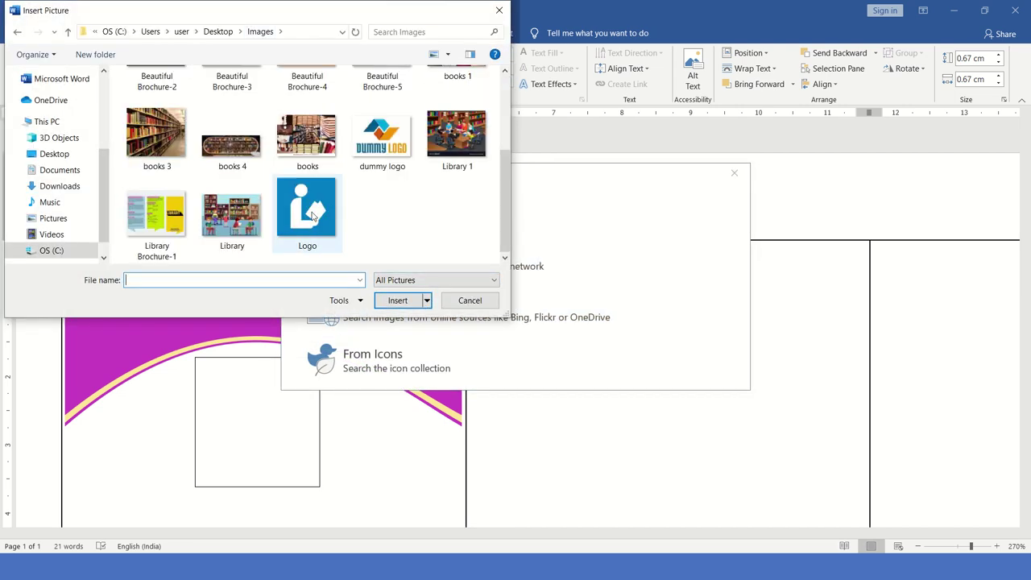
{"action": "left_click", "coordinate": [390, 303]}
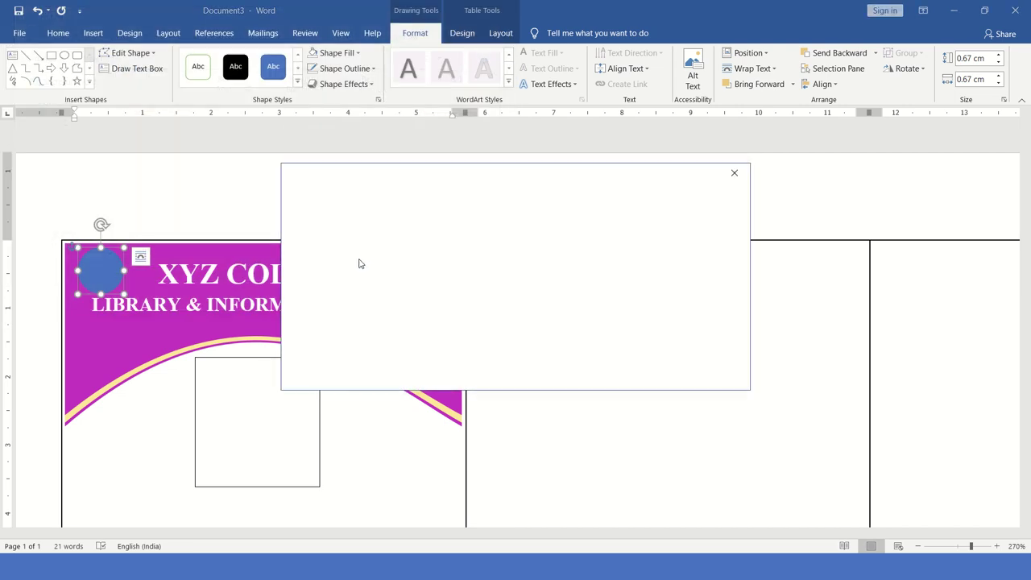
{"action": "left_click", "coordinate": [261, 406]}
{"action": "scroll", "coordinate": [281, 398], "scroll_direction": "down", "scroll_amount": 3}
{"action": "scroll", "coordinate": [295, 378], "scroll_direction": "down", "scroll_amount": 3}
{"action": "scroll", "coordinate": [299, 376], "scroll_direction": "up", "scroll_amount": 5}
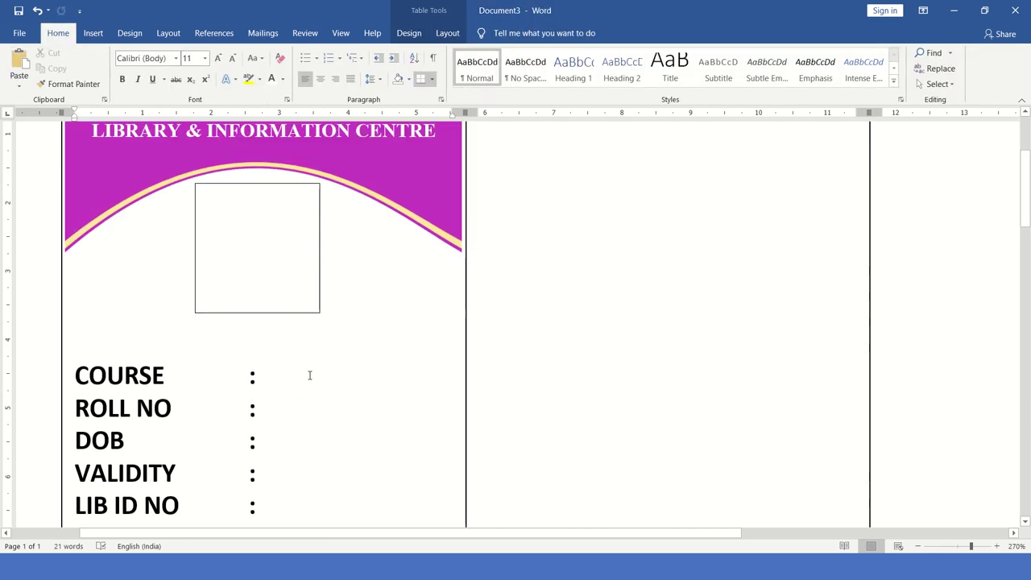
Start a Labels mail merge under Mailings > Start Mail Merge to reach Label Options.
{"action": "scroll", "coordinate": [309, 376], "scroll_direction": "down", "scroll_amount": 3}
{"action": "scroll", "coordinate": [313, 373], "scroll_direction": "down", "scroll_amount": 5}
{"action": "scroll", "coordinate": [320, 382], "scroll_direction": "down", "scroll_amount": 3}
{"action": "scroll", "coordinate": [313, 333], "scroll_direction": "down", "scroll_amount": 1}
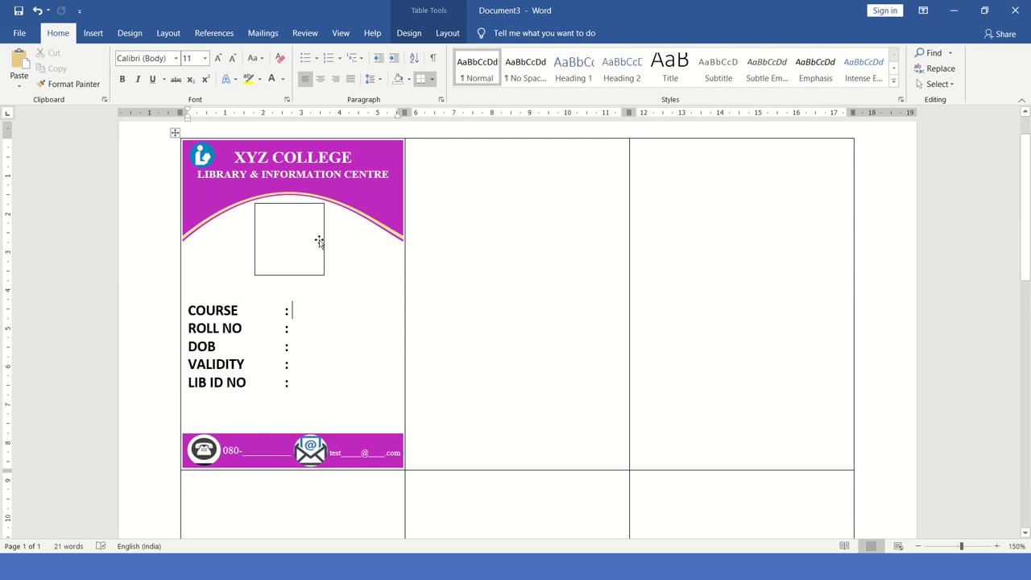
{"action": "left_click", "coordinate": [259, 35]}
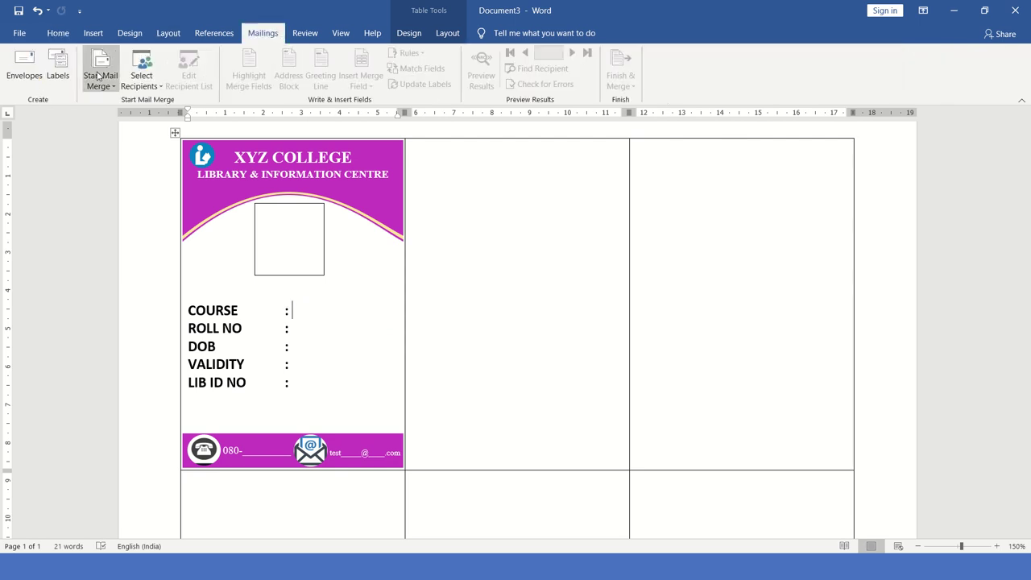
{"action": "left_click", "coordinate": [98, 77]}
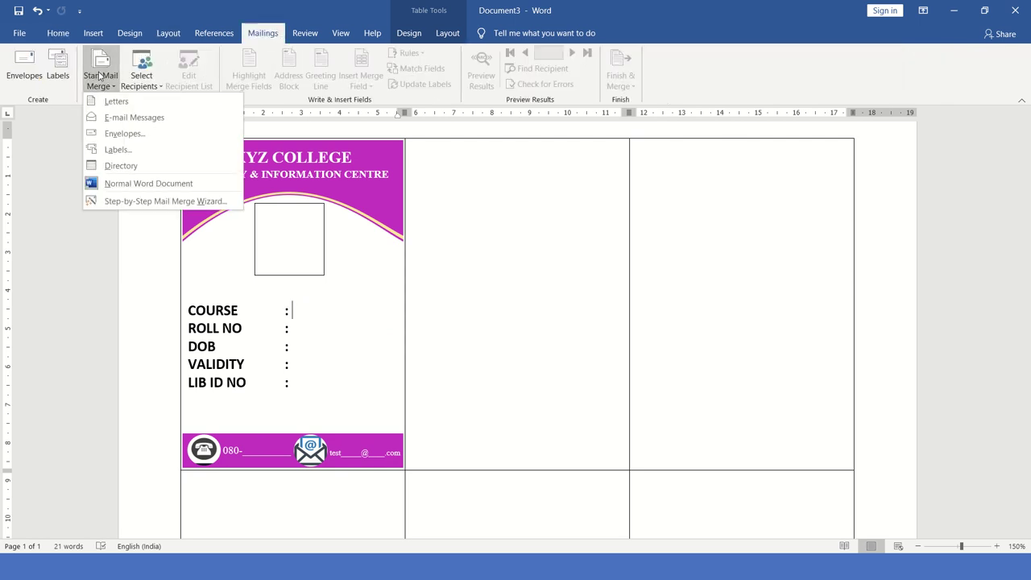
{"action": "left_click", "coordinate": [117, 150]}
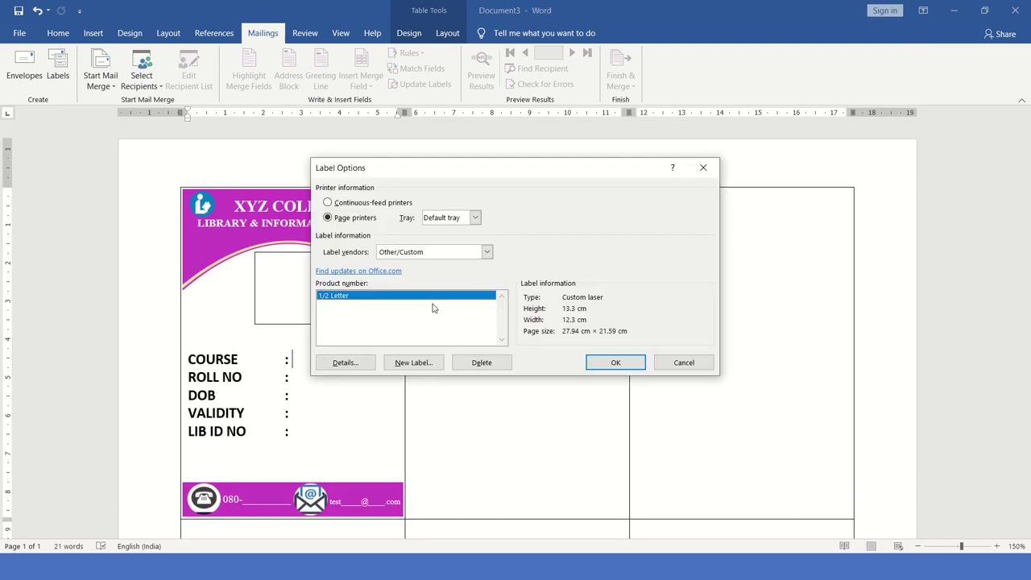
Apply the label settings, accept the content-clearing warning, then undo to restore the ID-card design.
{"action": "left_click", "coordinate": [610, 363]}
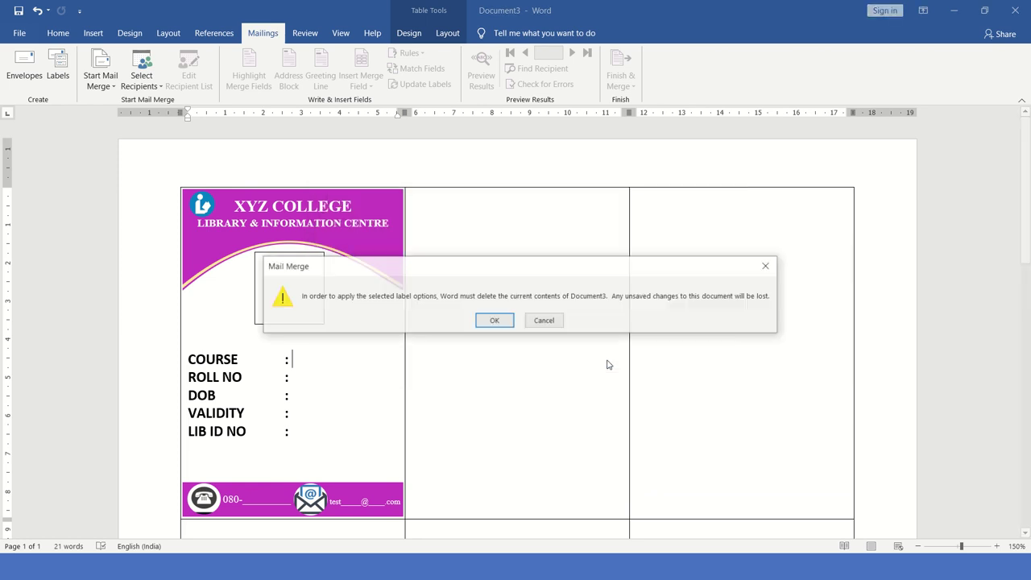
{"action": "left_click", "coordinate": [494, 322]}
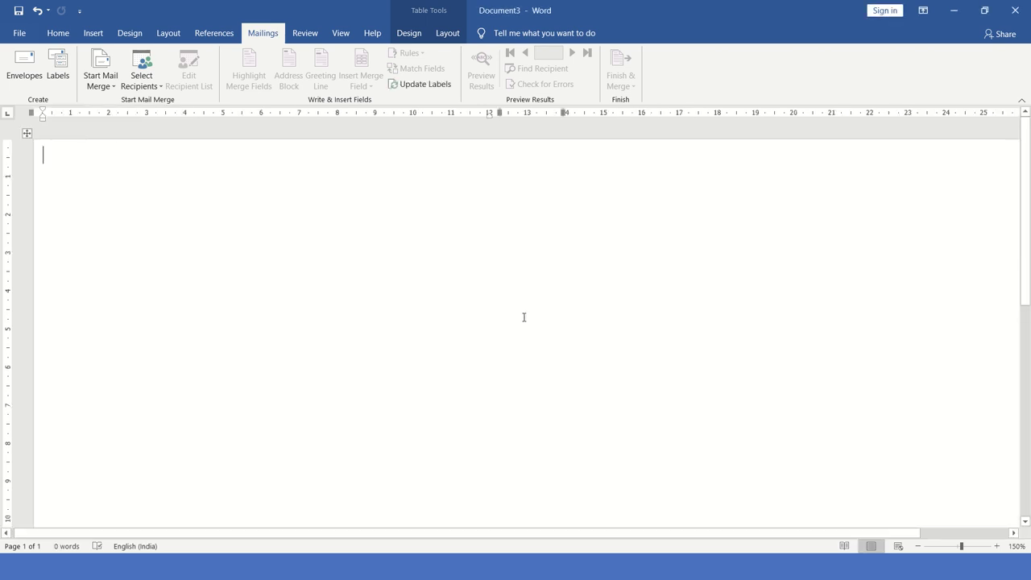
{"action": "key", "text": "ctrl+z"}
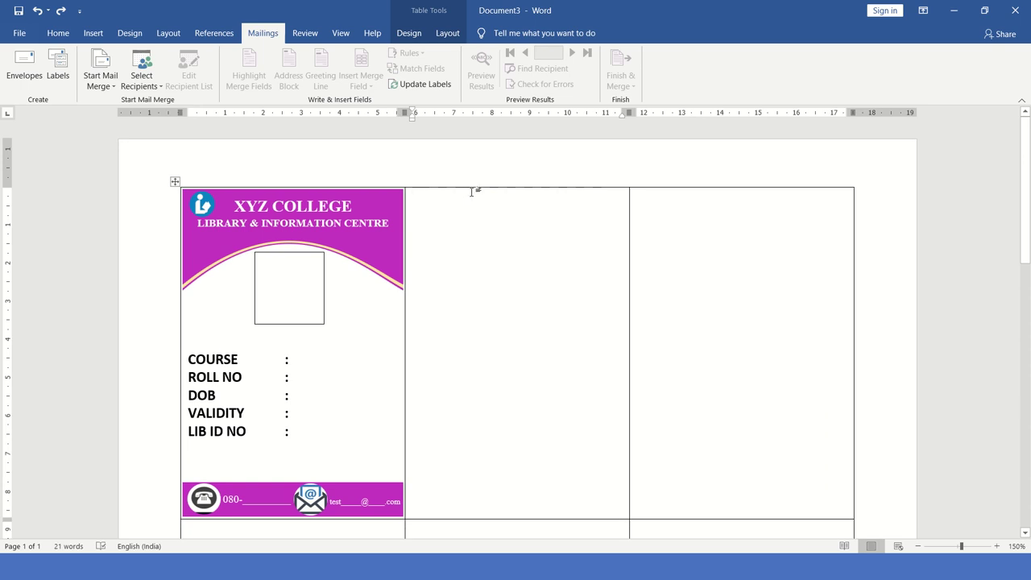
Copy the first card's magenta design to all labels with Update Labels and review the sheet.
{"action": "left_click", "coordinate": [416, 84]}
{"action": "scroll", "coordinate": [507, 281], "scroll_direction": "down", "scroll_amount": 8}
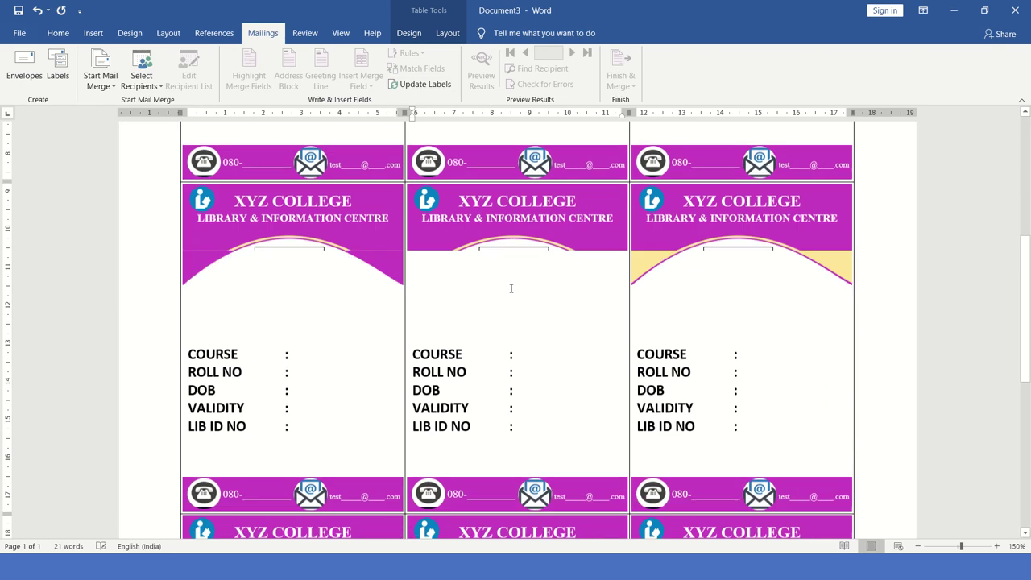
{"action": "scroll", "coordinate": [515, 294], "scroll_direction": "down", "scroll_amount": 6, "text": "ctrl"}
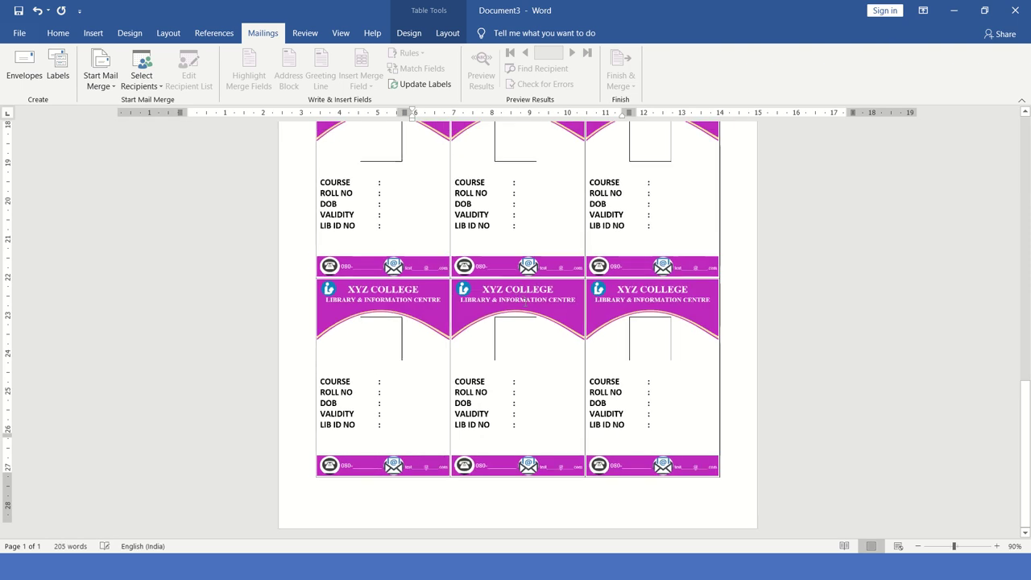
{"action": "scroll", "coordinate": [525, 302], "scroll_direction": "down", "scroll_amount": 1}
{"action": "scroll", "coordinate": [525, 302], "scroll_direction": "up", "scroll_amount": 5}
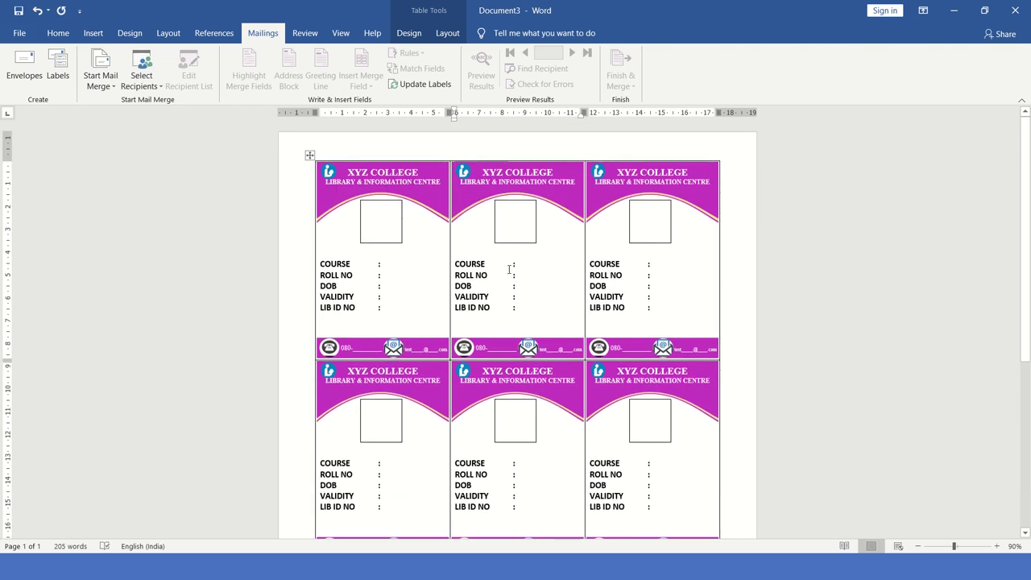
{"action": "scroll", "coordinate": [509, 269], "scroll_direction": "down", "scroll_amount": 3}
{"action": "scroll", "coordinate": [493, 276], "scroll_direction": "up", "scroll_amount": 3}
{"action": "left_click", "coordinate": [395, 272]}
Use Sheet1$ of the ID CARD workbook on the Desktop as the existing recipient list.
{"action": "left_click", "coordinate": [142, 77]}
{"action": "left_click", "coordinate": [165, 118]}
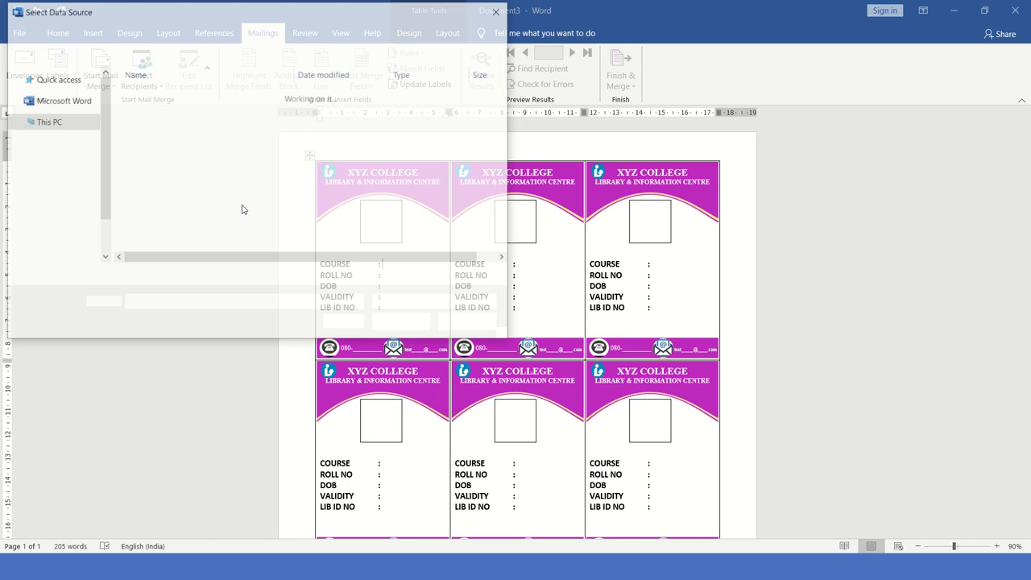
{"action": "scroll", "coordinate": [112, 91], "scroll_direction": "up", "scroll_amount": 3}
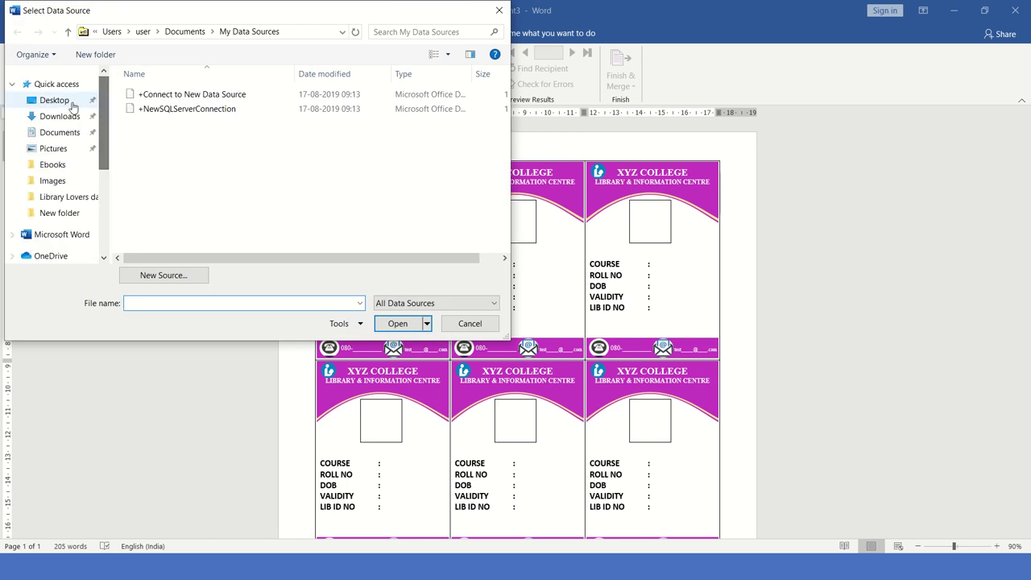
{"action": "left_click", "coordinate": [54, 100]}
{"action": "left_click", "coordinate": [154, 94]}
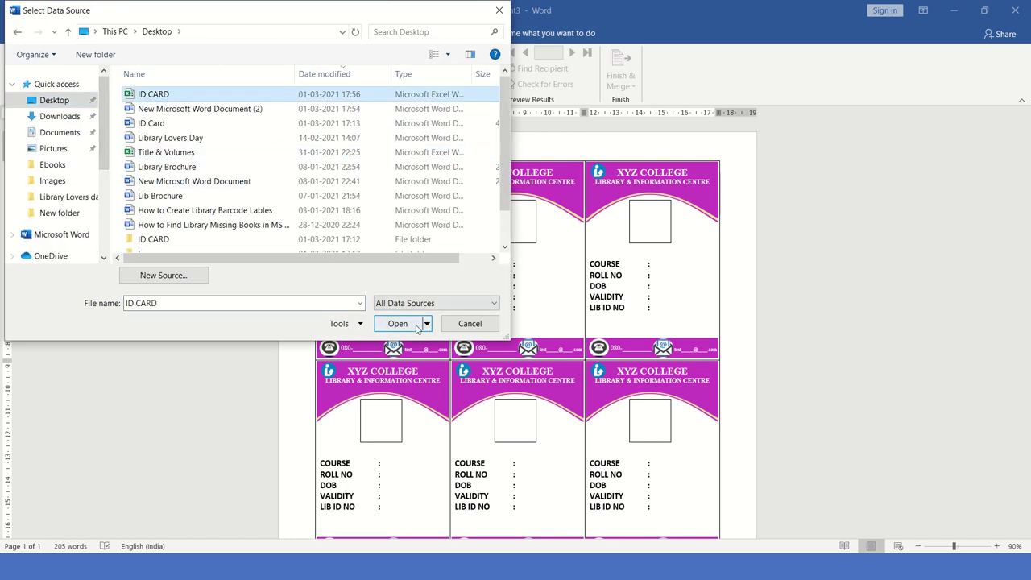
{"action": "left_click", "coordinate": [395, 324]}
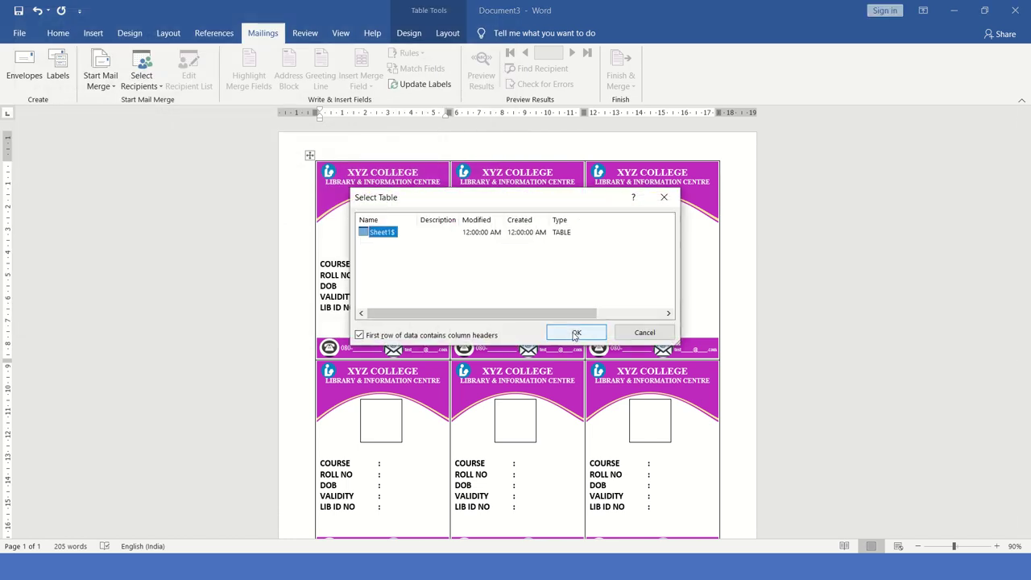
{"action": "left_click", "coordinate": [574, 333]}
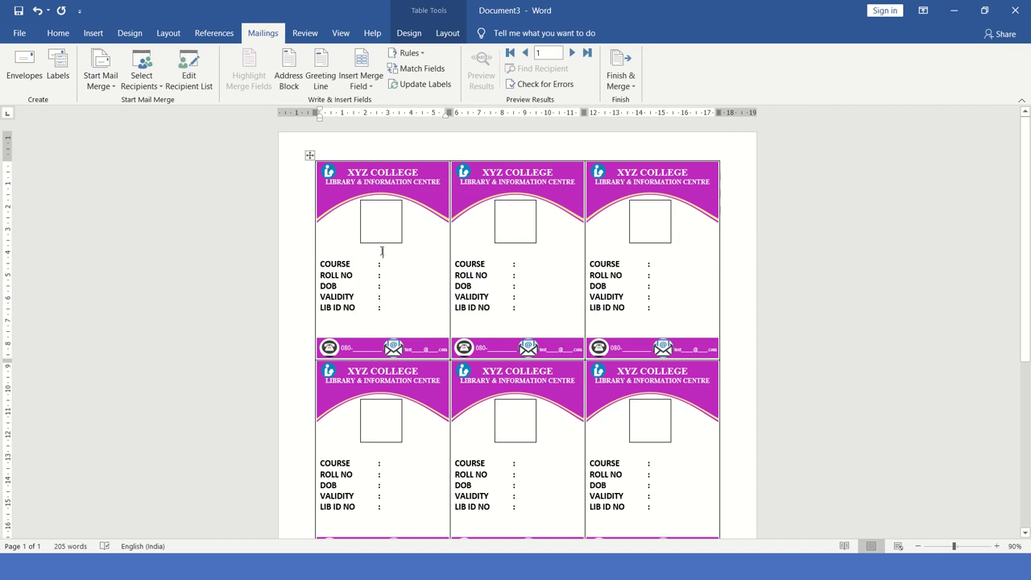
Insert the NAME, COURSE and ROLL_NO merge fields into the first card.
{"action": "left_click", "coordinate": [362, 85]}
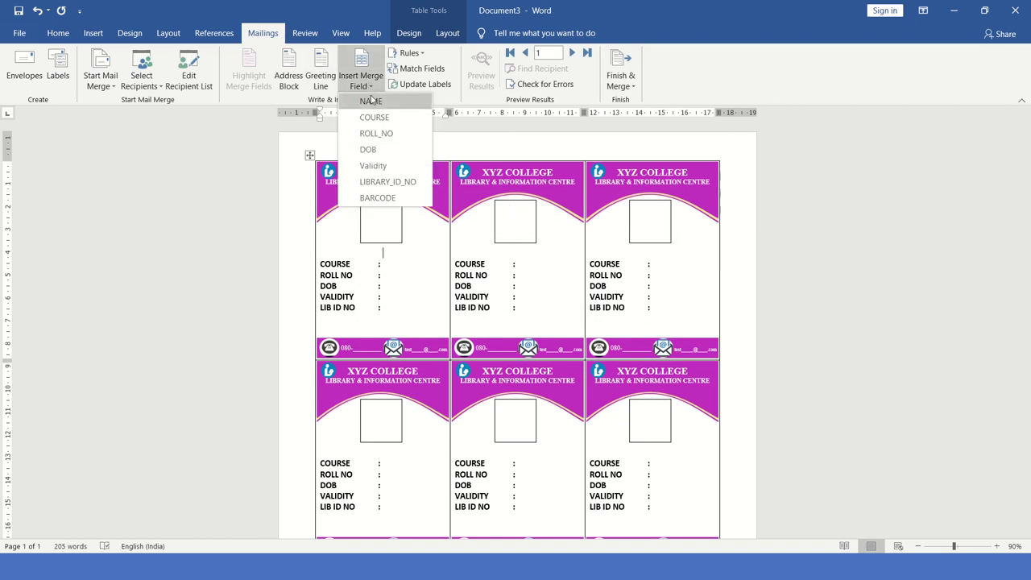
{"action": "left_click", "coordinate": [371, 101]}
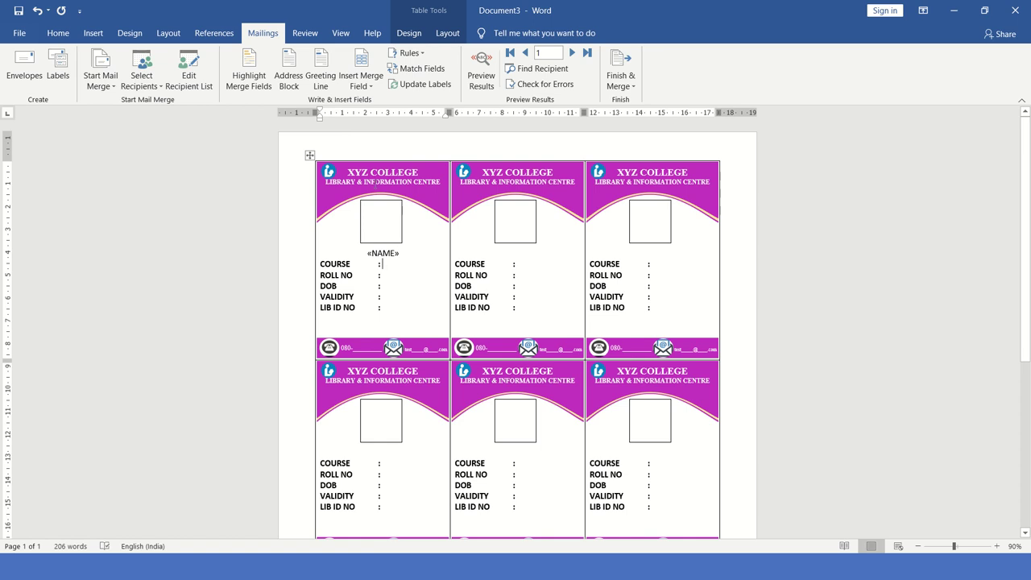
{"action": "left_click", "coordinate": [361, 86]}
{"action": "left_click", "coordinate": [372, 115]}
{"action": "left_click", "coordinate": [362, 86]}
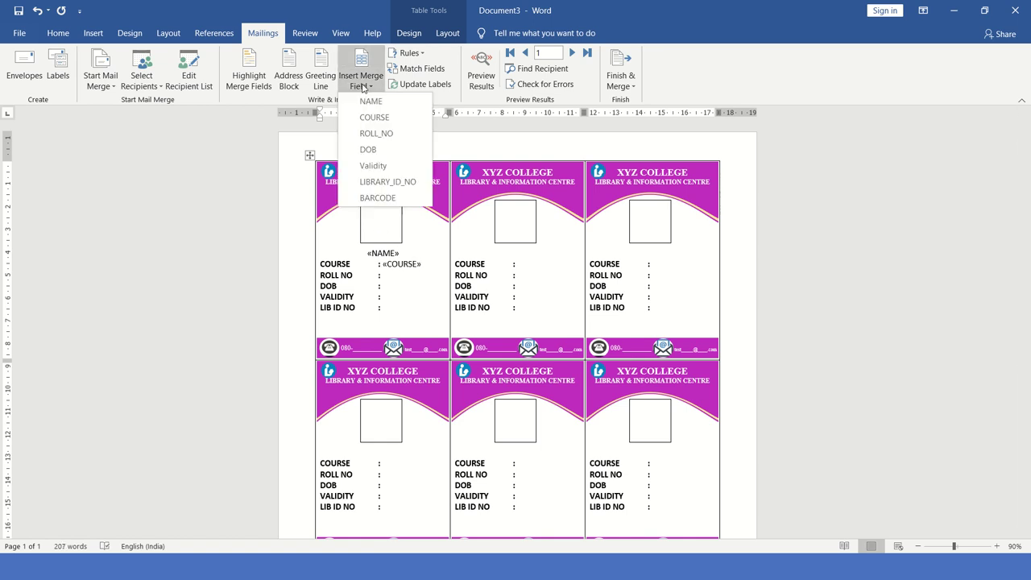
{"action": "left_click", "coordinate": [377, 133]}
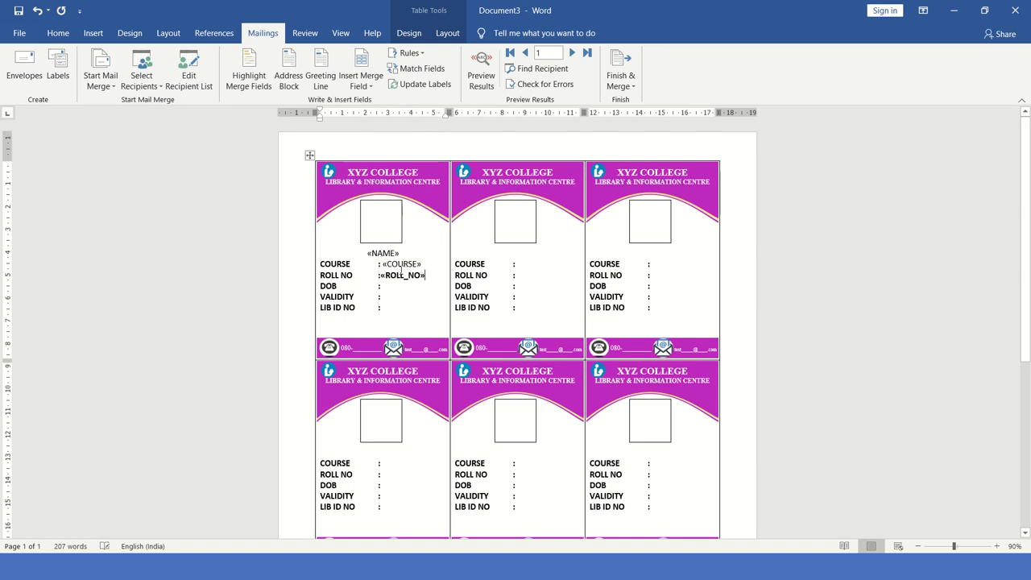
Add the DOB, Validity and LIBRARY_ID_NO merge fields after their labels on the first card.
{"action": "left_click", "coordinate": [393, 288]}
{"action": "double_click", "coordinate": [388, 276]}
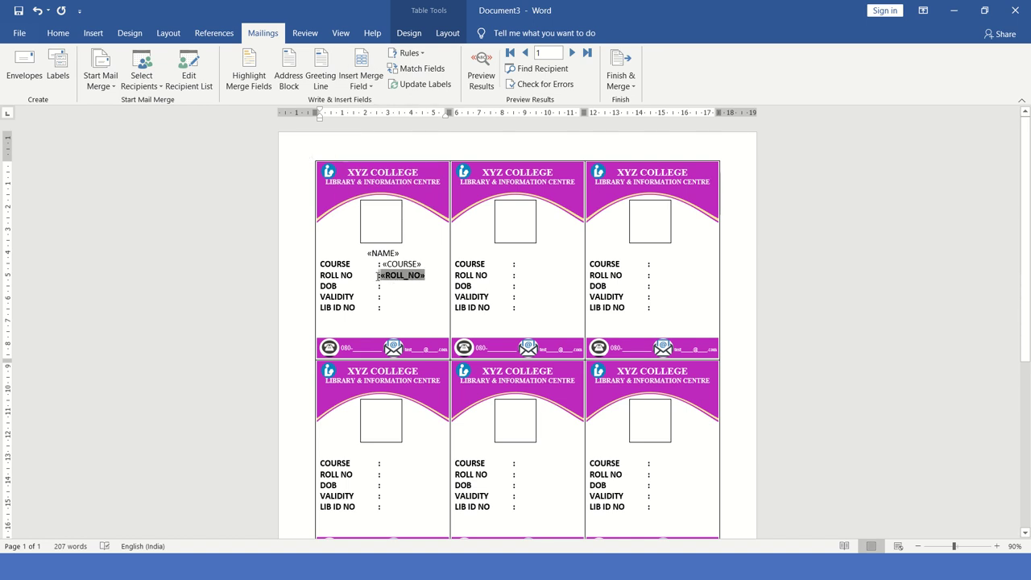
{"action": "left_click", "coordinate": [395, 294]}
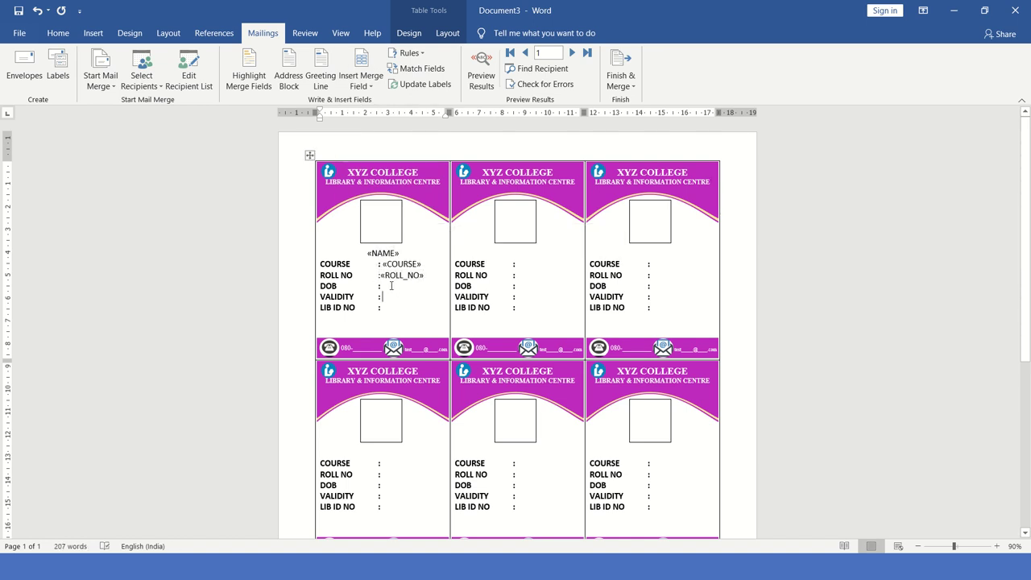
{"action": "left_click", "coordinate": [363, 86]}
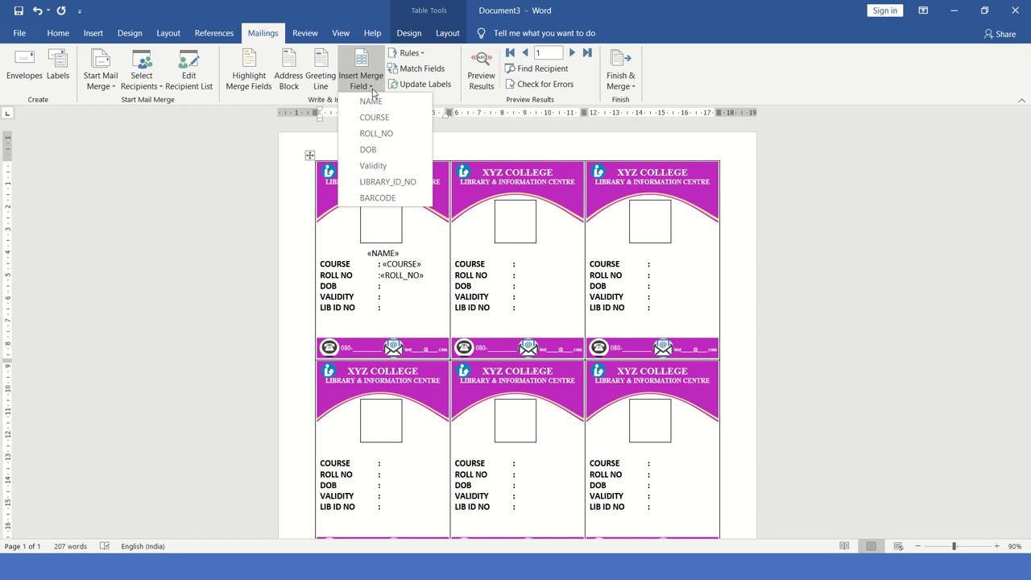
{"action": "left_click", "coordinate": [374, 149]}
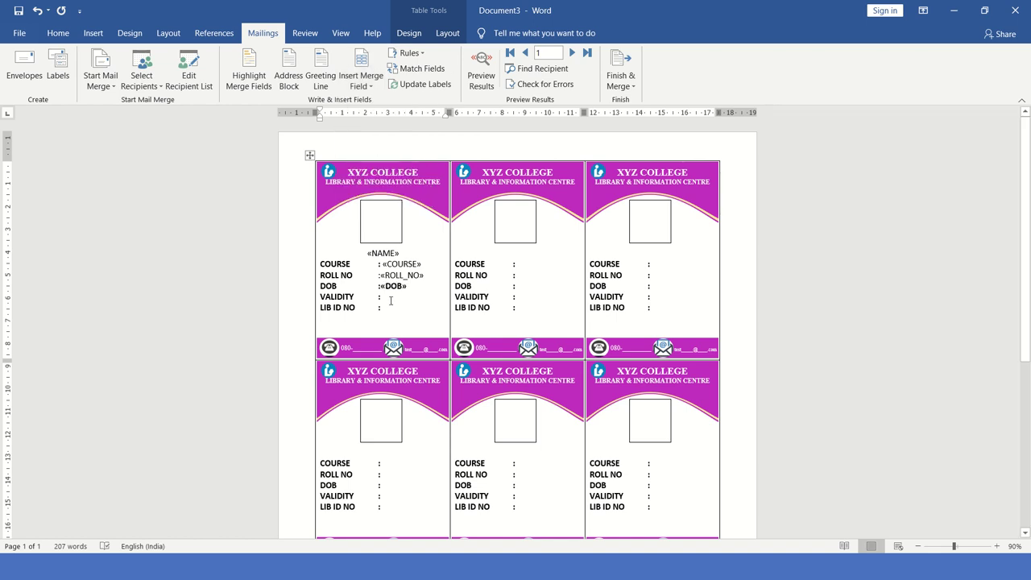
{"action": "left_click", "coordinate": [360, 85]}
{"action": "left_click", "coordinate": [374, 166]}
{"action": "left_click", "coordinate": [361, 85]}
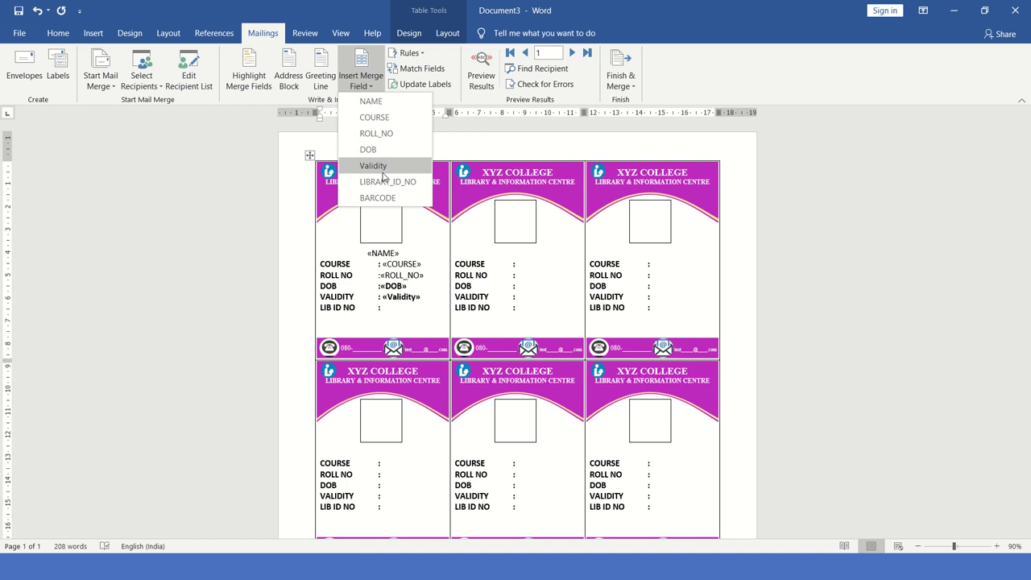
{"action": "left_click", "coordinate": [375, 181]}
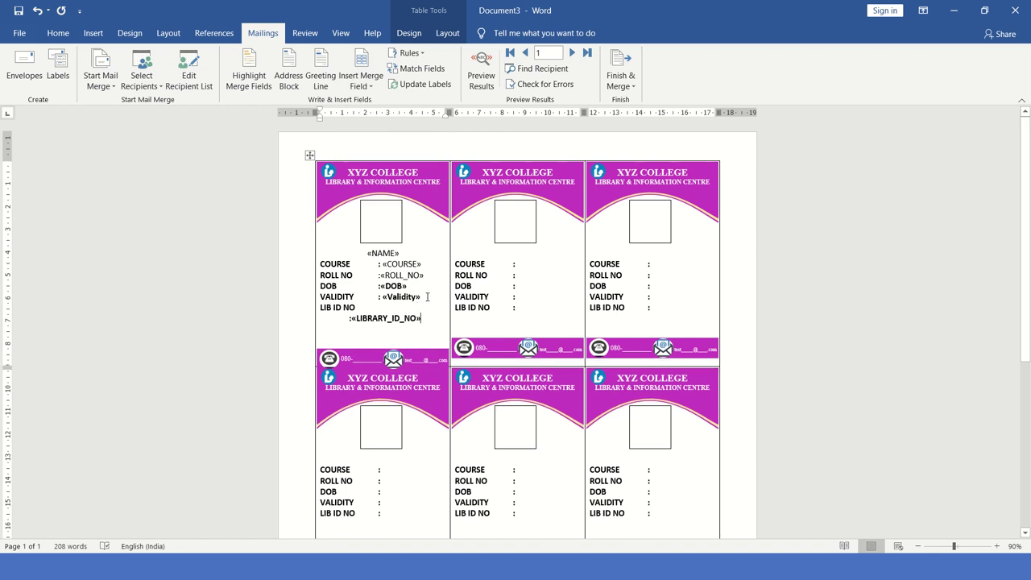
Remove bold from the LIBRARY_ID_NO merge field.
{"action": "double_click", "coordinate": [395, 297]}
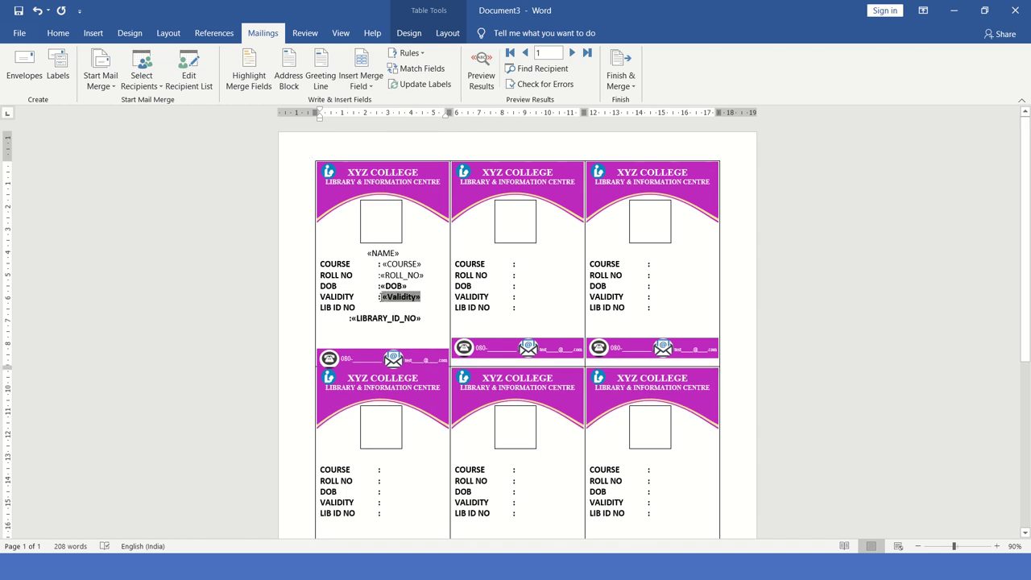
{"action": "double_click", "coordinate": [394, 286]}
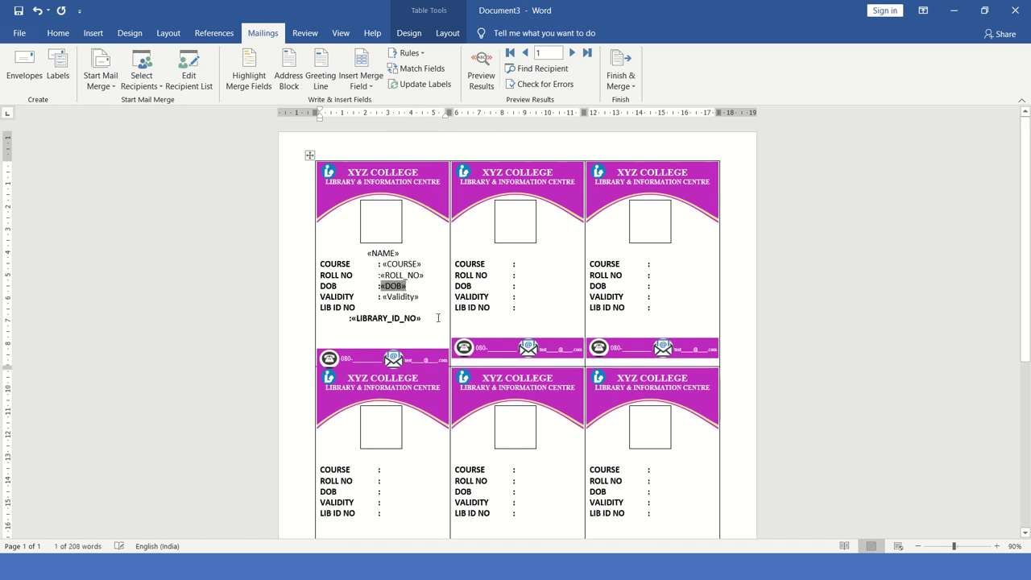
{"action": "left_click_drag", "start_coordinate": [438, 318], "coordinate": [349, 318]}
{"action": "key", "text": "ctrl+b"}
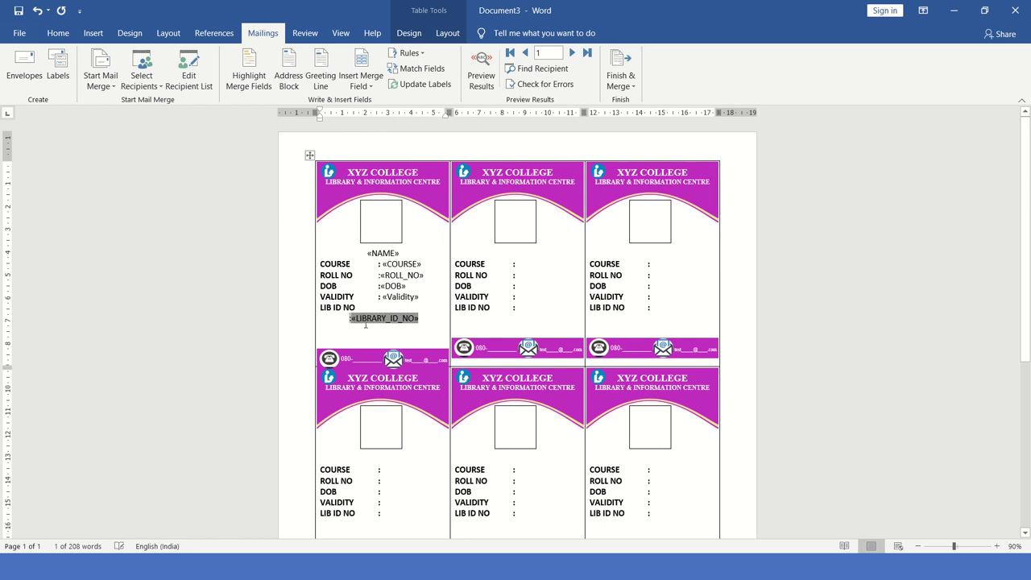
{"action": "left_click", "coordinate": [370, 332]}
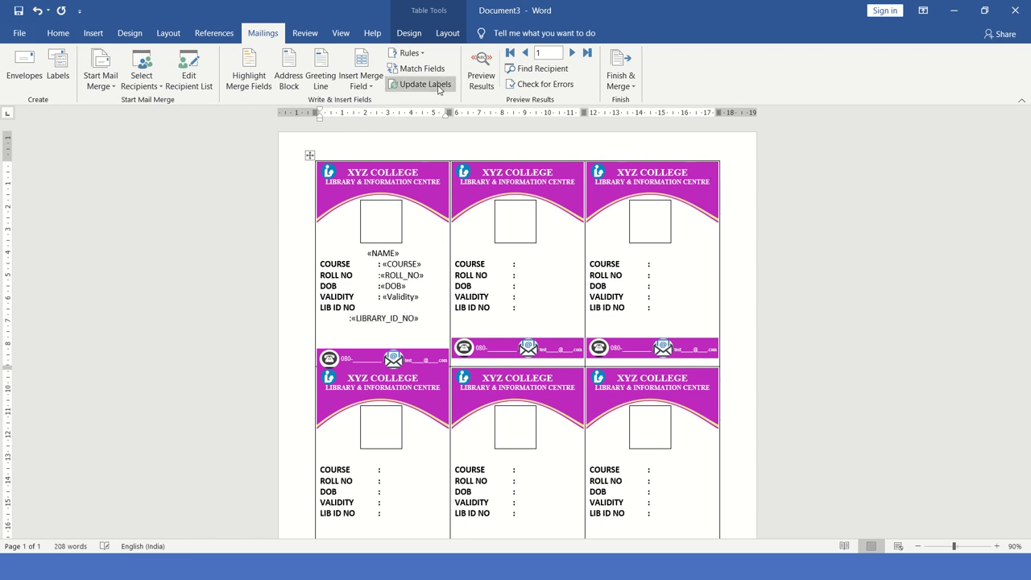
Copy the merge fields to all cards and preview them with student data.
{"action": "left_click", "coordinate": [439, 85]}
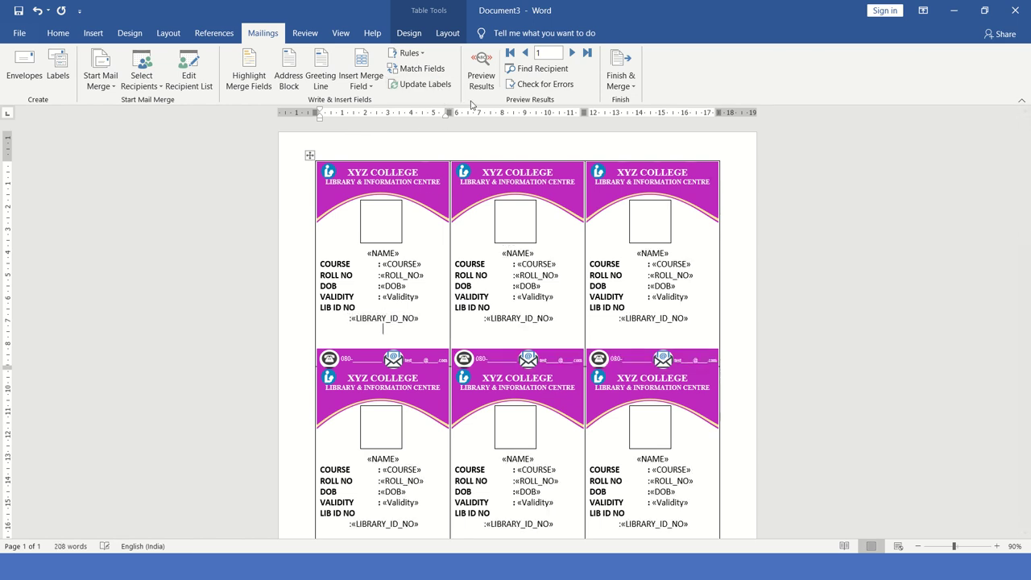
{"action": "left_click", "coordinate": [483, 76]}
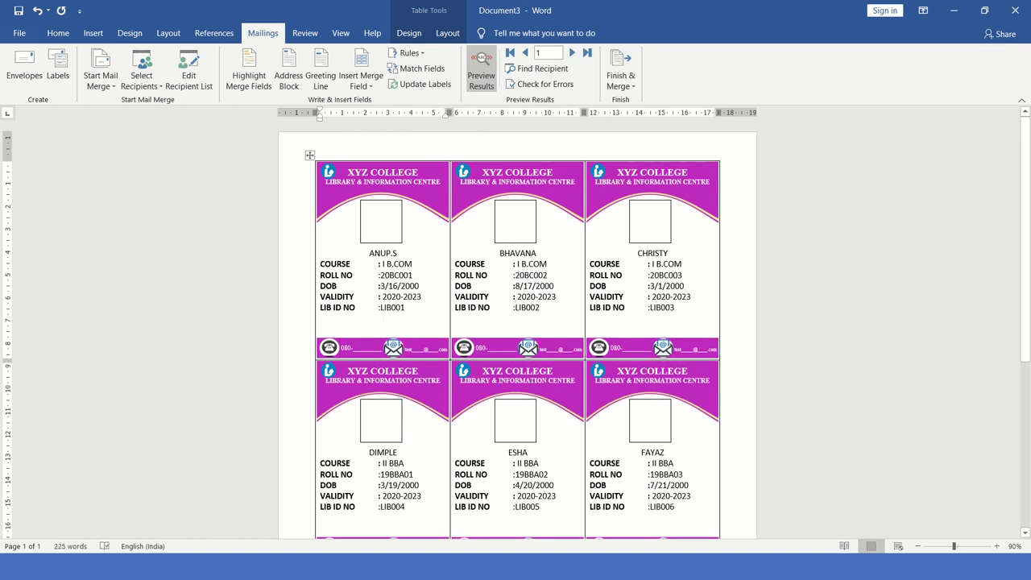
{"action": "left_click", "coordinate": [384, 310]}
{"action": "left_click", "coordinate": [379, 286]}
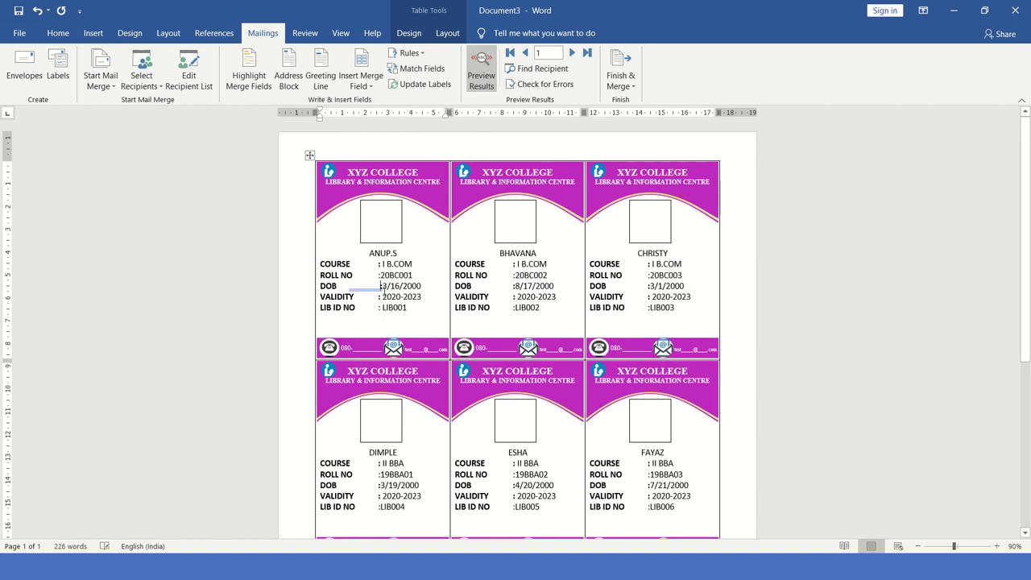
{"action": "key", "text": "ctrl+z"}
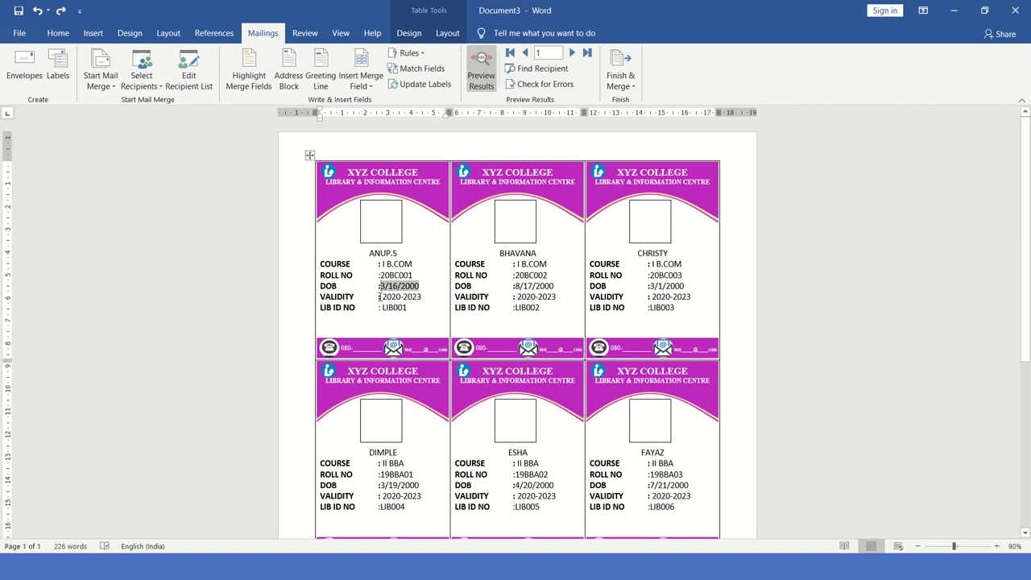
{"action": "left_click", "coordinate": [381, 275]}
{"action": "left_click", "coordinate": [390, 300]}
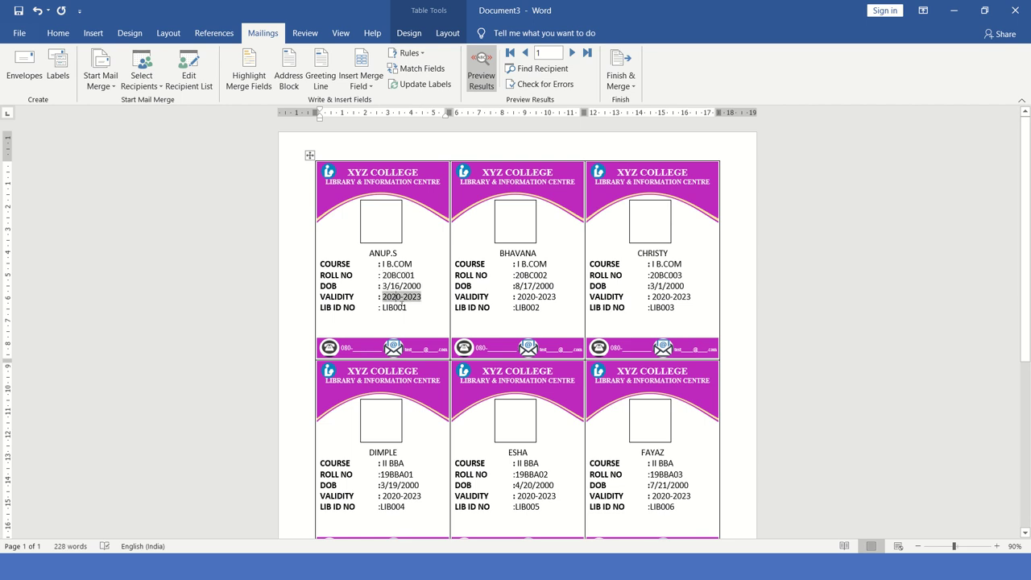
{"action": "left_click_drag", "start_coordinate": [399, 254], "coordinate": [346, 256]}
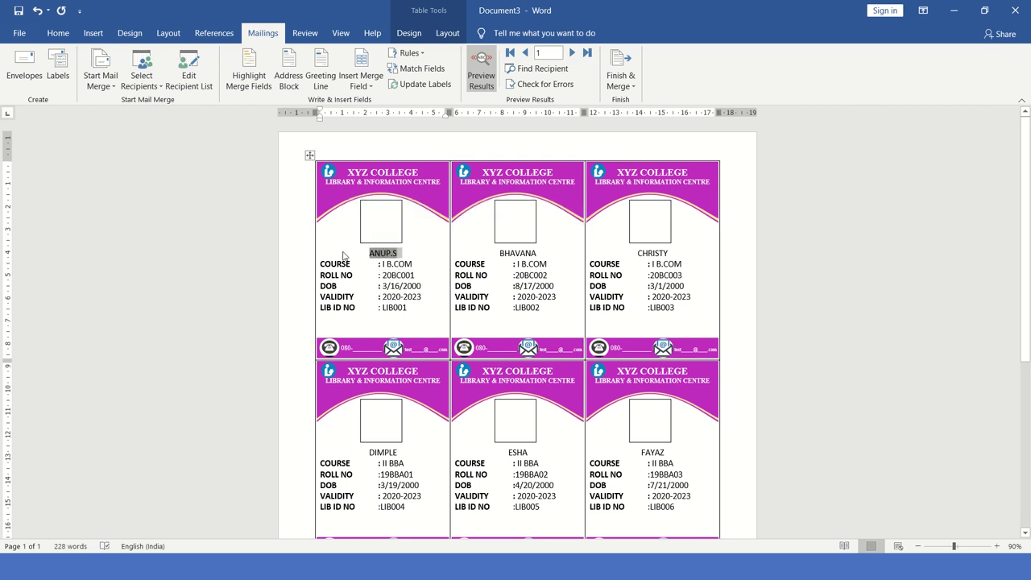
{"action": "left_click", "coordinate": [58, 33]}
{"action": "left_click", "coordinate": [217, 60]}
{"action": "left_click", "coordinate": [217, 59]}
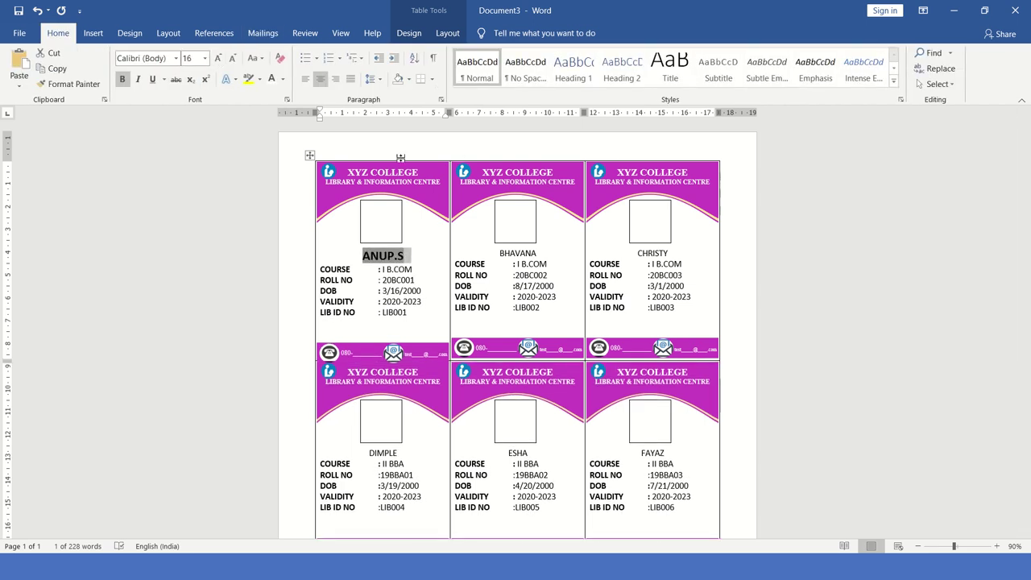
{"action": "left_click", "coordinate": [419, 324]}
{"action": "left_click", "coordinate": [262, 33]}
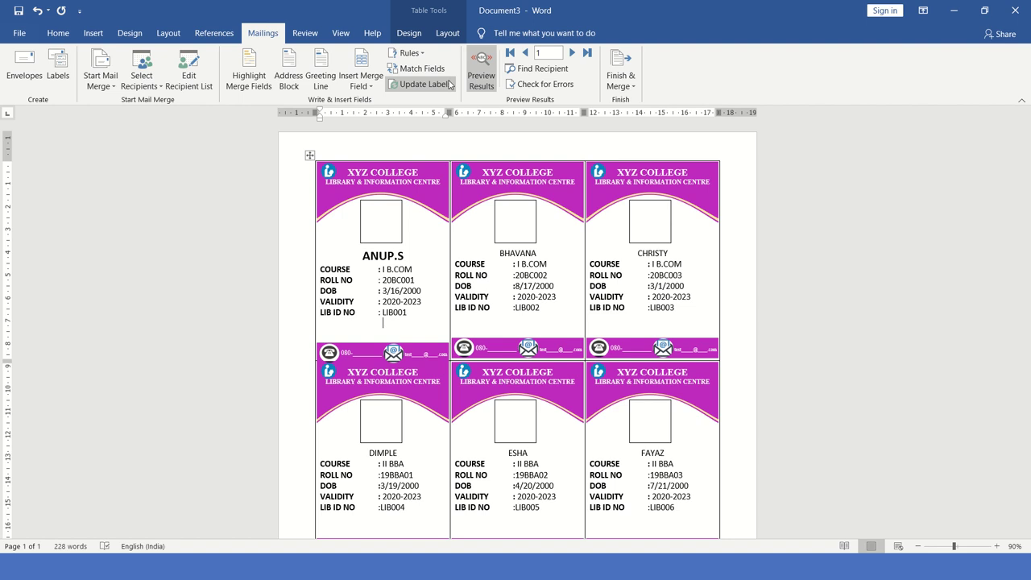
{"action": "left_click", "coordinate": [444, 86]}
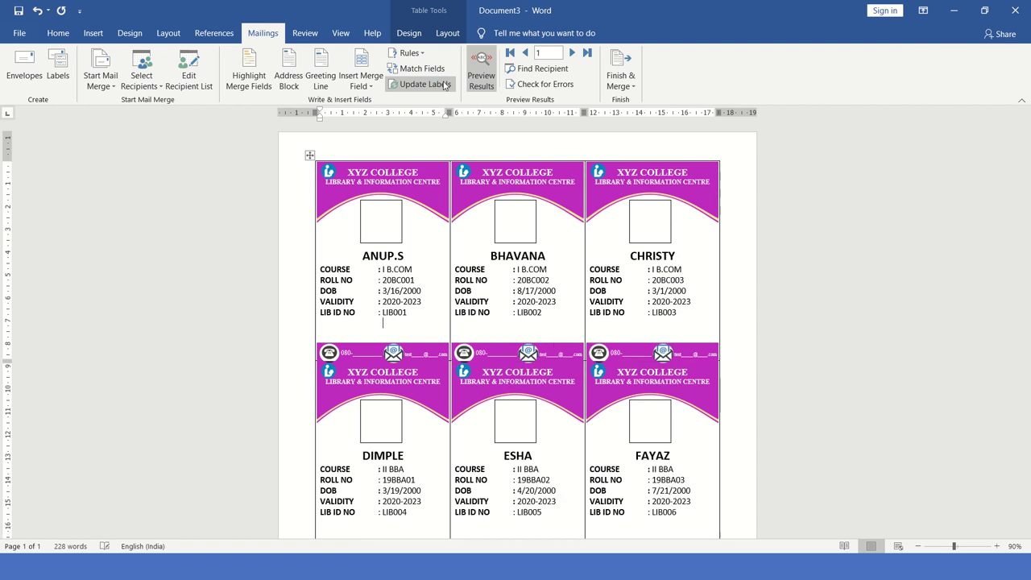
{"action": "left_click", "coordinate": [555, 282]}
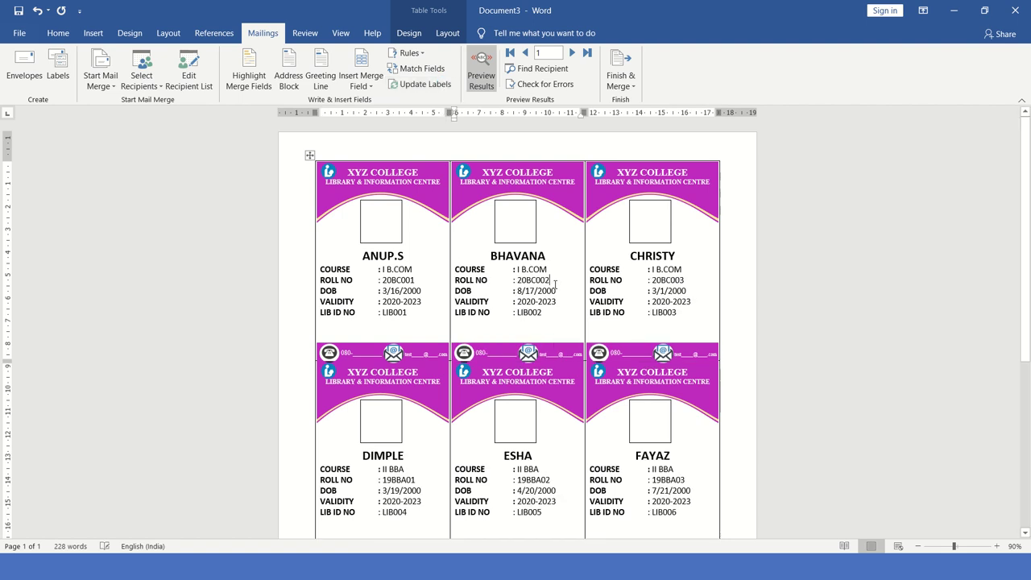
{"action": "left_click", "coordinate": [398, 321]}
{"action": "left_click", "coordinate": [386, 333]}
Insert the BARCODE merge field under LIB001 and set its font to Bar-Code 39.
{"action": "key", "text": "Delete"}
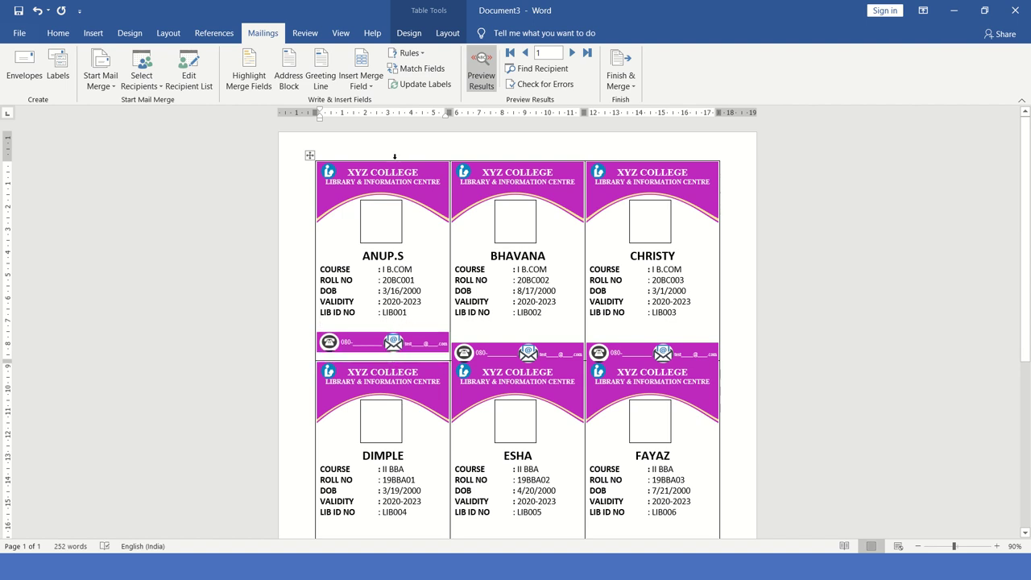
{"action": "left_click", "coordinate": [348, 75]}
{"action": "left_click", "coordinate": [377, 196]}
{"action": "left_click_drag", "start_coordinate": [416, 324], "coordinate": [367, 323]}
{"action": "left_click", "coordinate": [63, 37]}
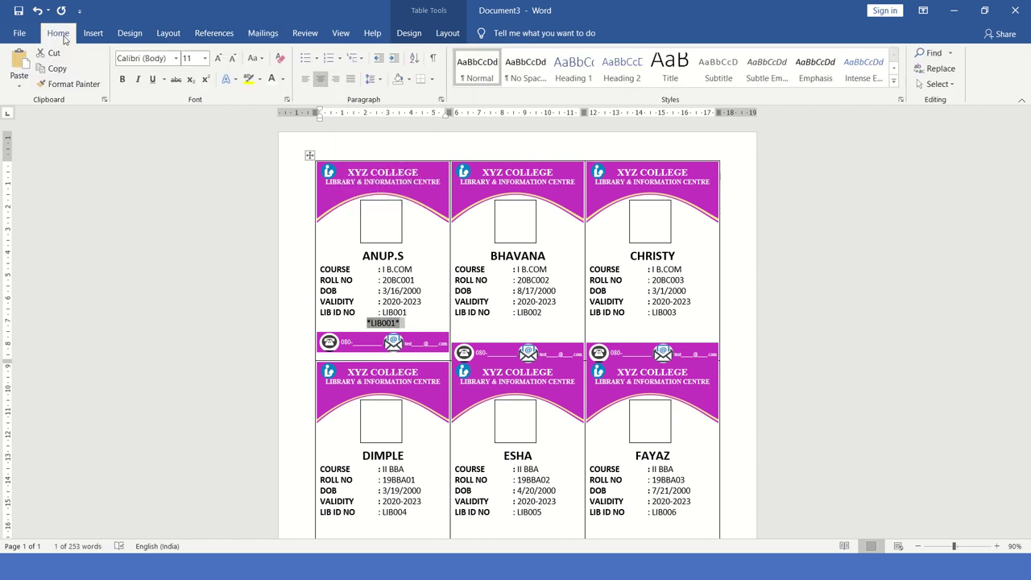
{"action": "left_click", "coordinate": [164, 58]}
{"action": "type", "text": "Bar-Code 39"}
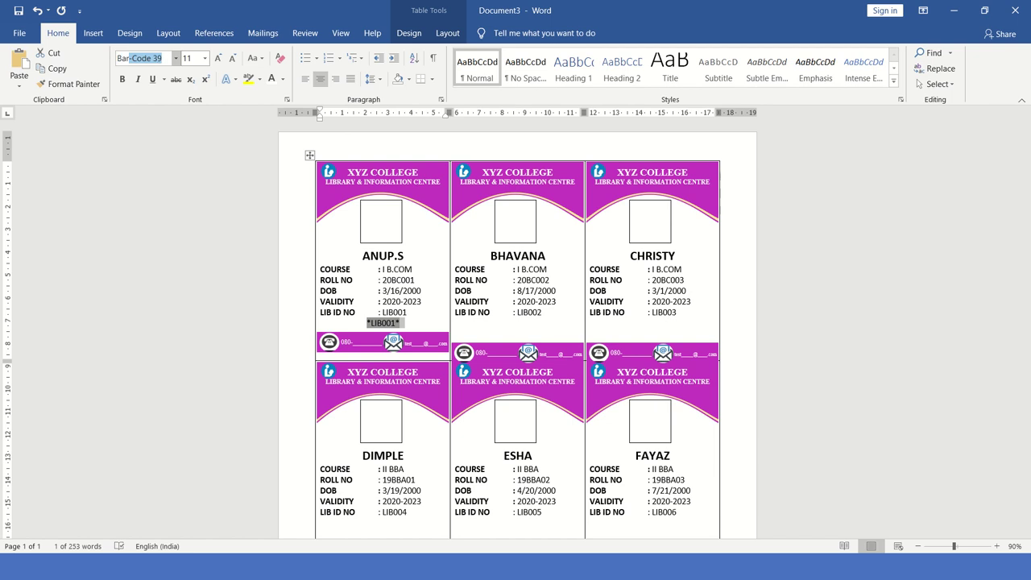
{"action": "key", "text": "Return"}
Add a blank line between LIB001 and the barcode, then update all cards with the barcode.
{"action": "left_click", "coordinate": [378, 274]}
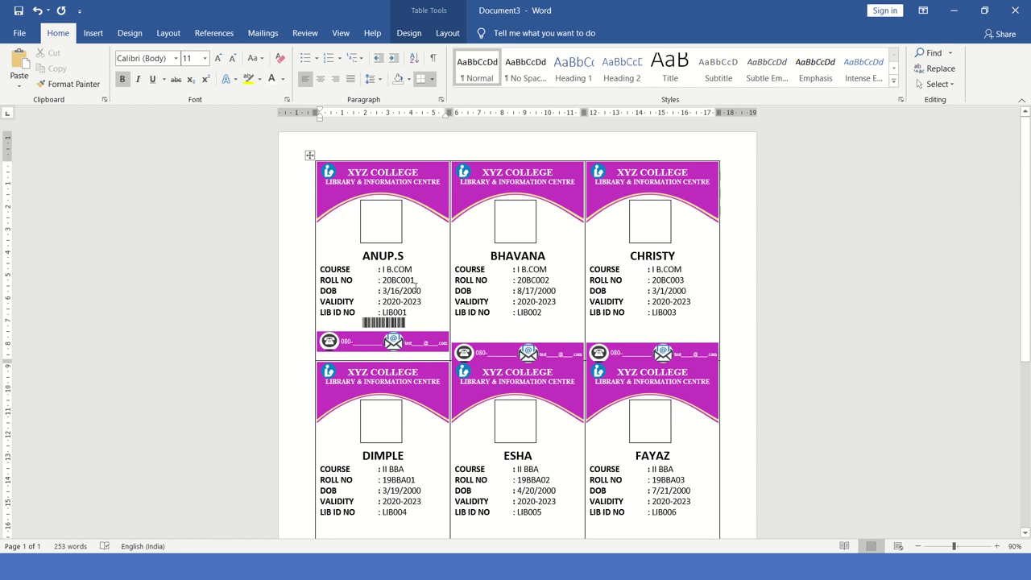
{"action": "left_click", "coordinate": [410, 324]}
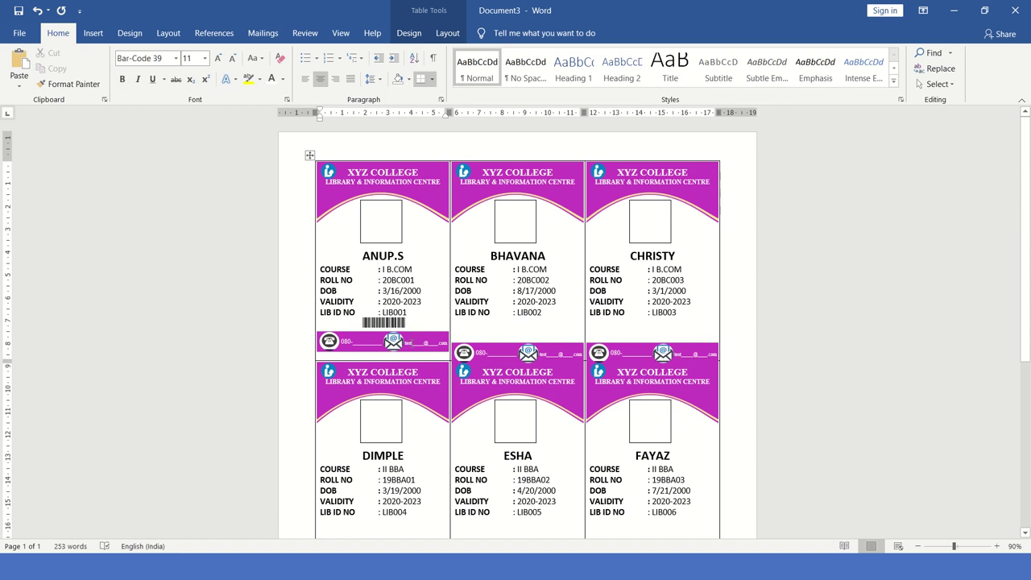
{"action": "left_click", "coordinate": [413, 311]}
{"action": "key", "text": "Return"}
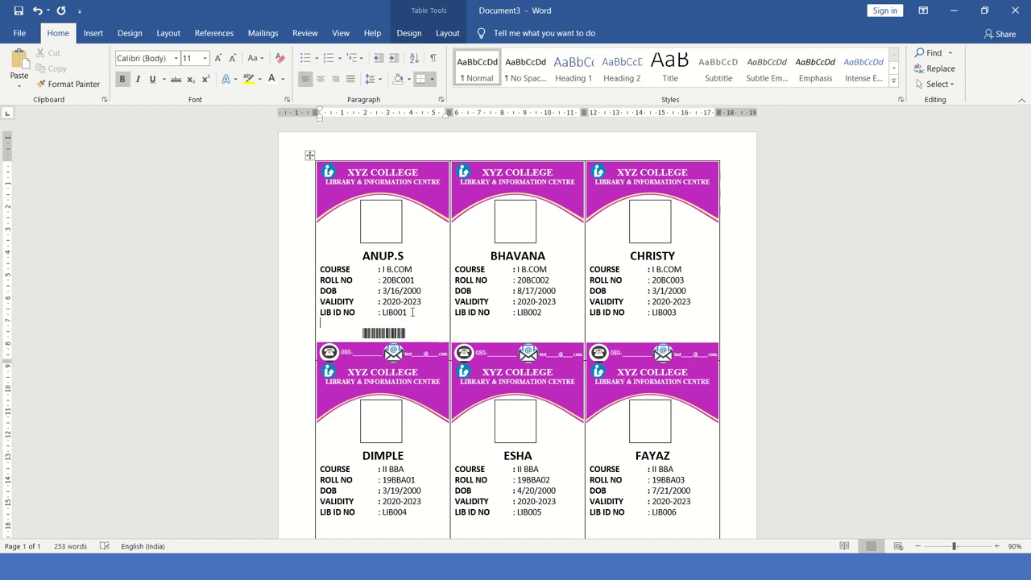
{"action": "left_click", "coordinate": [511, 313]}
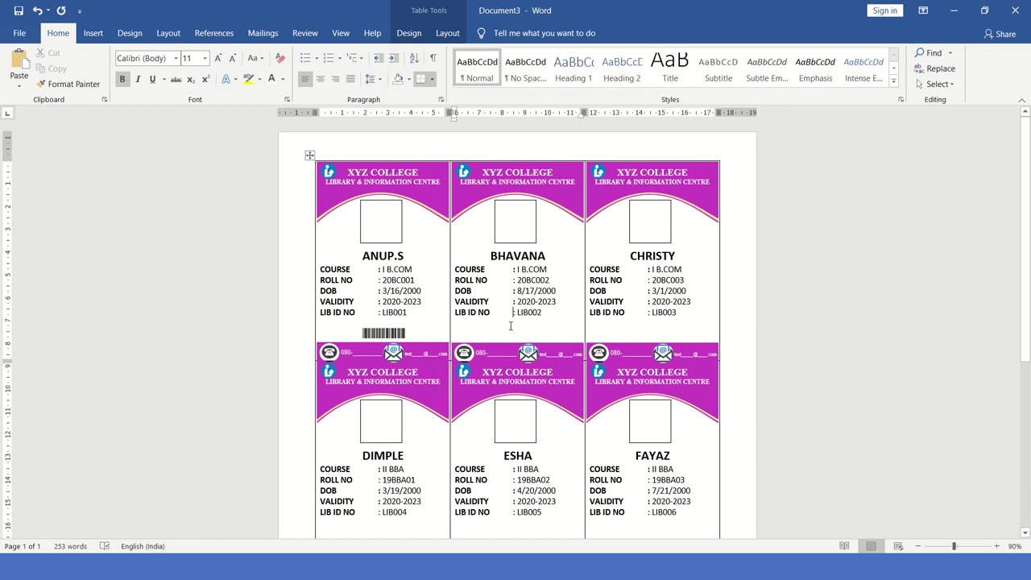
{"action": "left_click", "coordinate": [263, 33]}
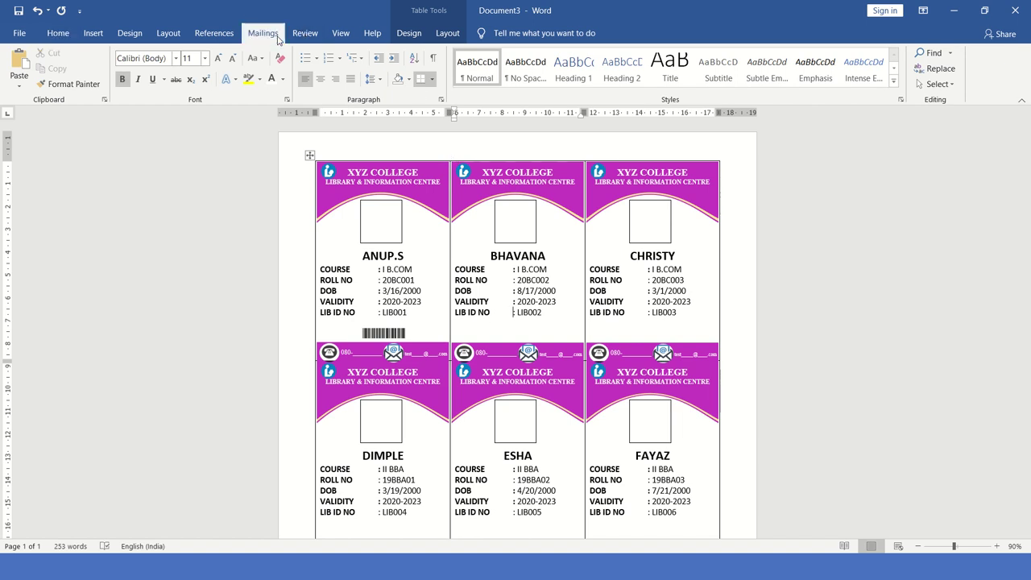
{"action": "left_click", "coordinate": [446, 86]}
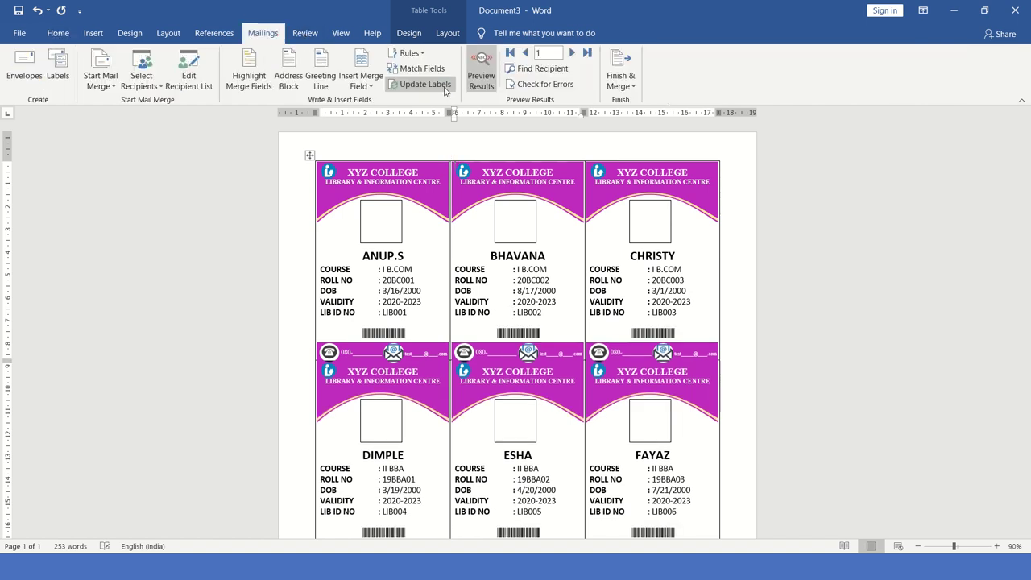
{"action": "scroll", "coordinate": [555, 333], "scroll_direction": "down", "scroll_amount": 3}
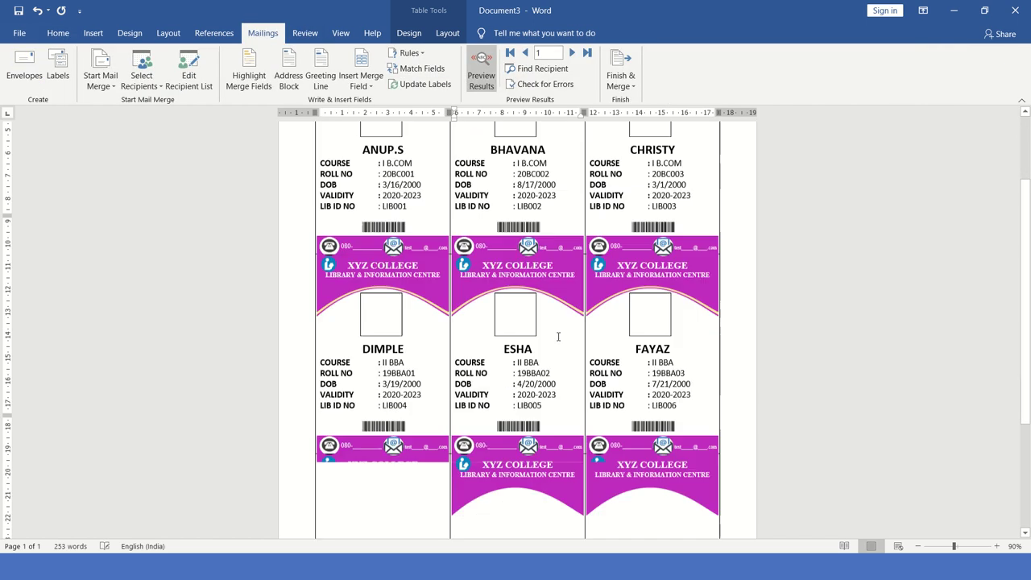
{"action": "scroll", "coordinate": [555, 347], "scroll_direction": "down", "scroll_amount": 6}
{"action": "scroll", "coordinate": [559, 376], "scroll_direction": "up", "scroll_amount": 8}
{"action": "scroll", "coordinate": [559, 374], "scroll_direction": "up", "scroll_amount": 1}
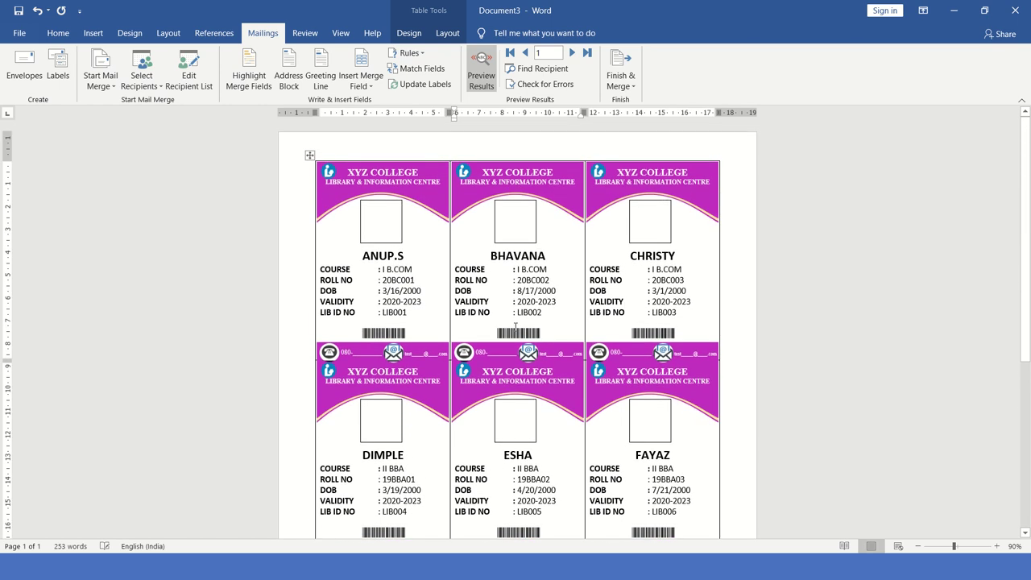
{"action": "left_click", "coordinate": [369, 219]}
{"action": "left_click", "coordinate": [444, 33]}
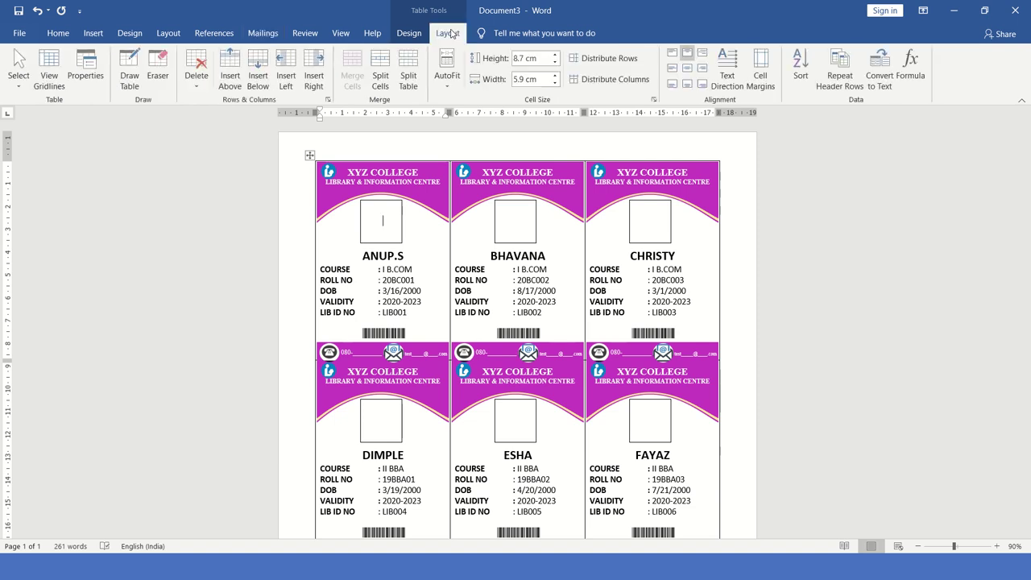
{"action": "left_click", "coordinate": [387, 206]}
{"action": "left_click", "coordinate": [415, 33]}
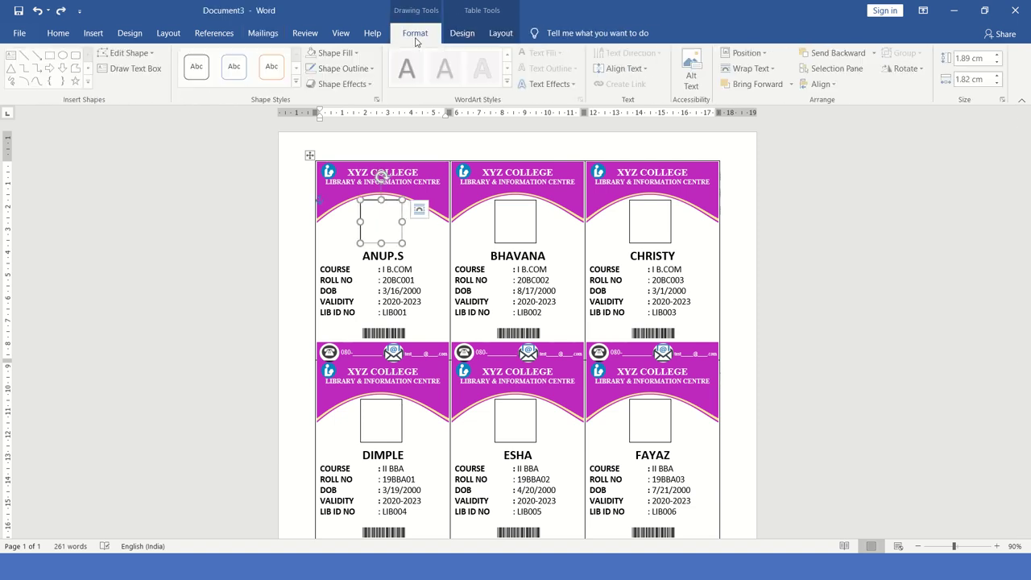
{"action": "left_click", "coordinate": [336, 52]}
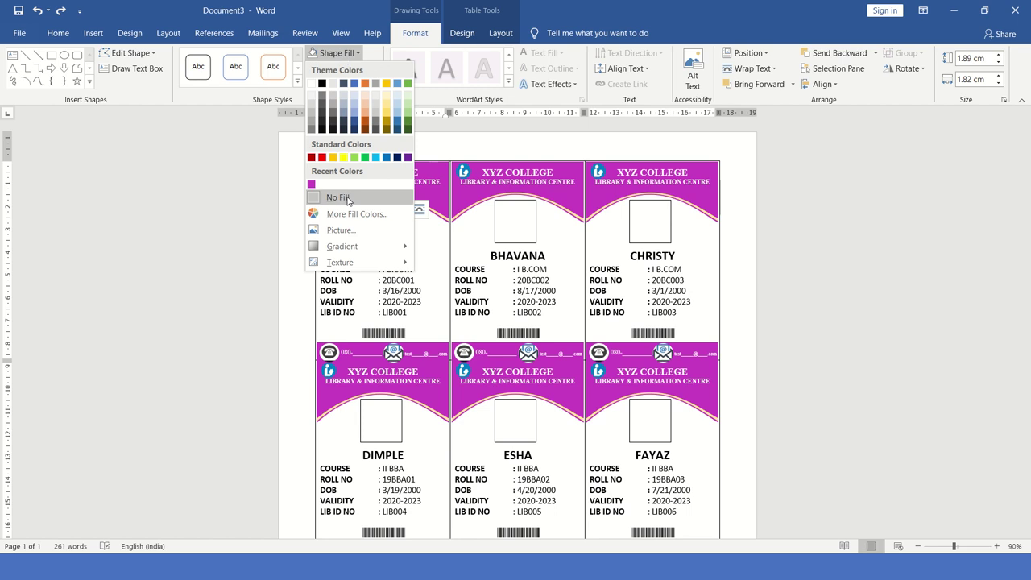
{"action": "left_click", "coordinate": [341, 229]}
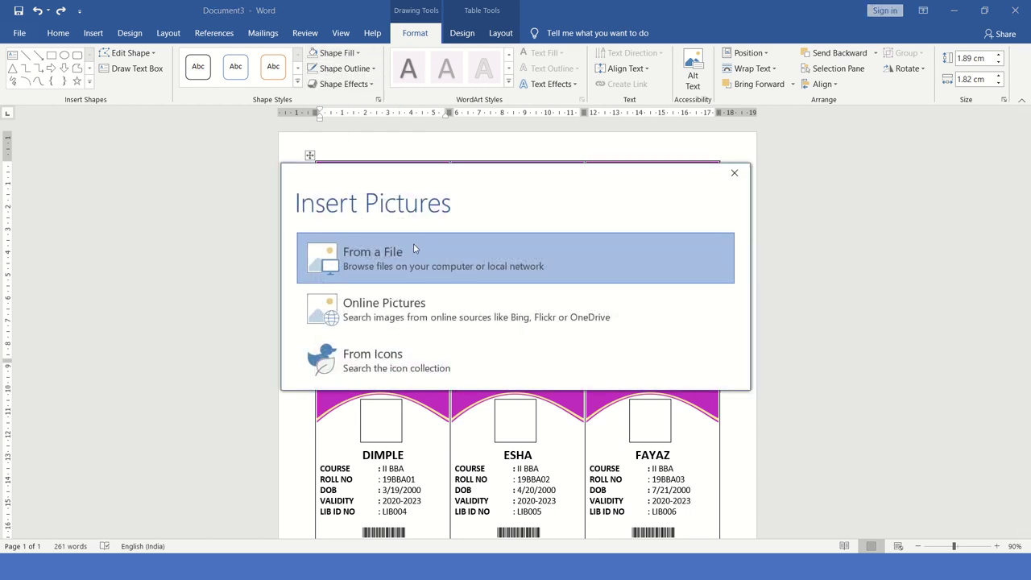
{"action": "left_click", "coordinate": [415, 249]}
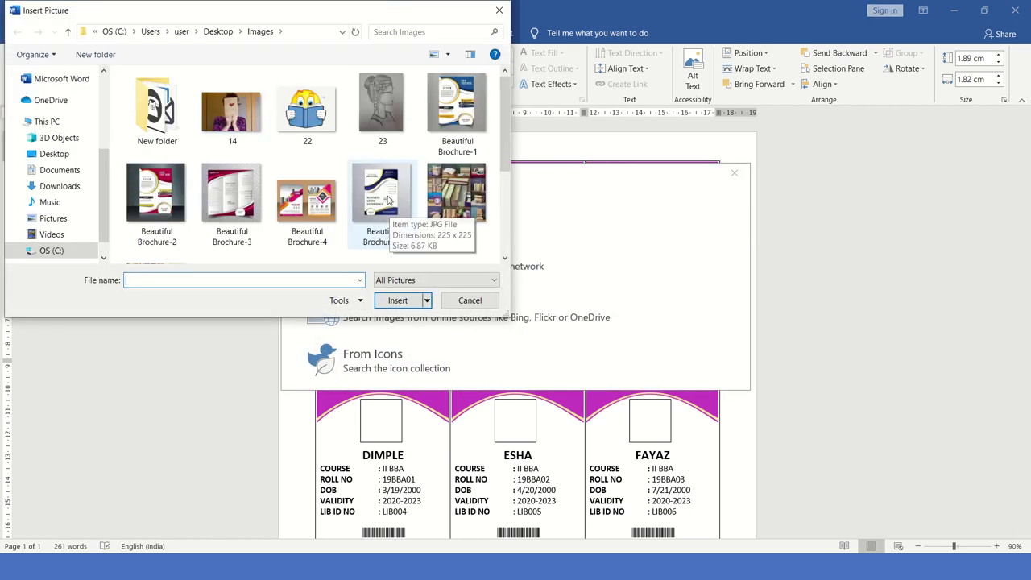
{"action": "left_click", "coordinate": [218, 31]}
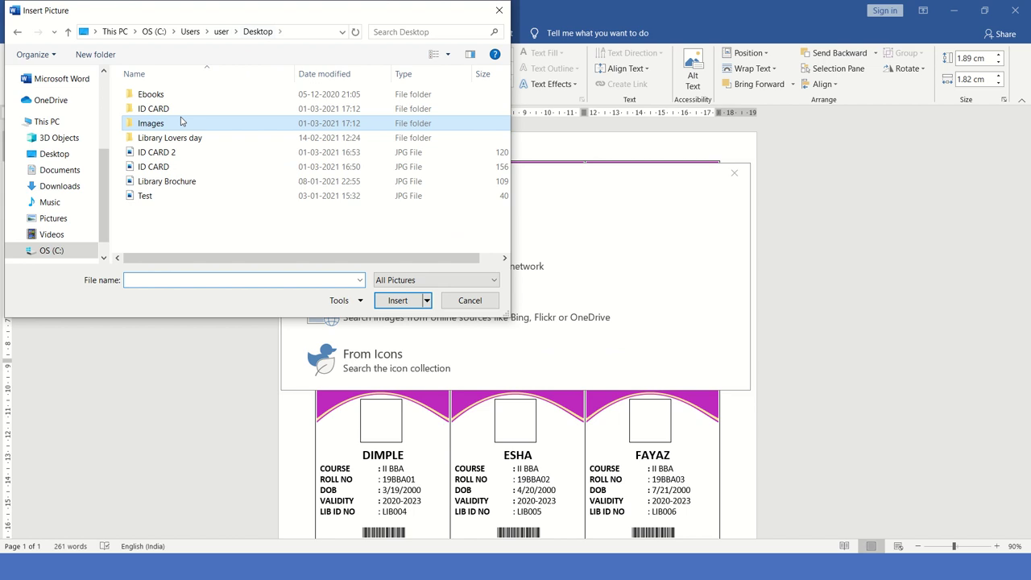
{"action": "double_click", "coordinate": [153, 108]}
{"action": "left_click", "coordinate": [312, 118]}
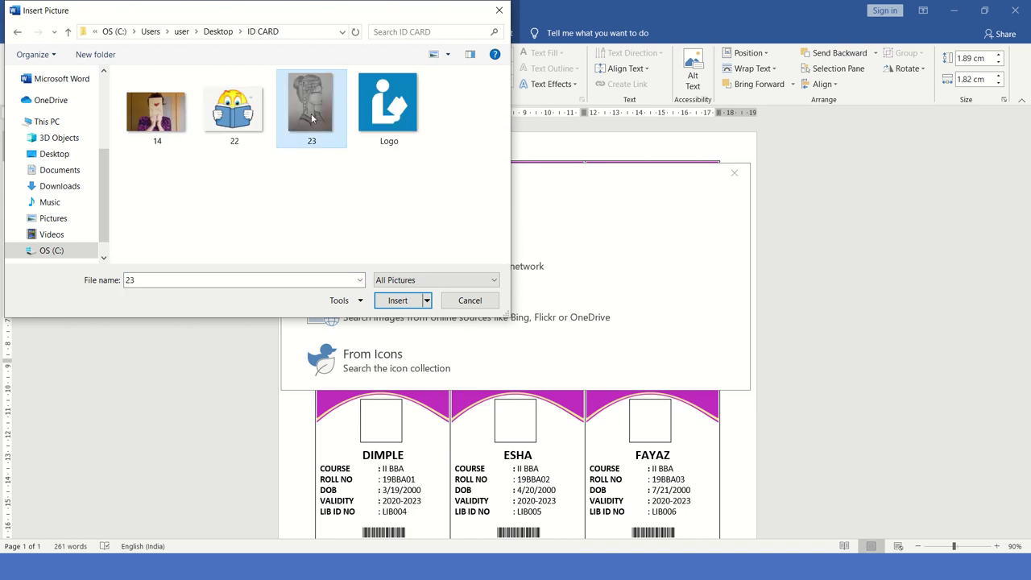
{"action": "left_click", "coordinate": [398, 301]}
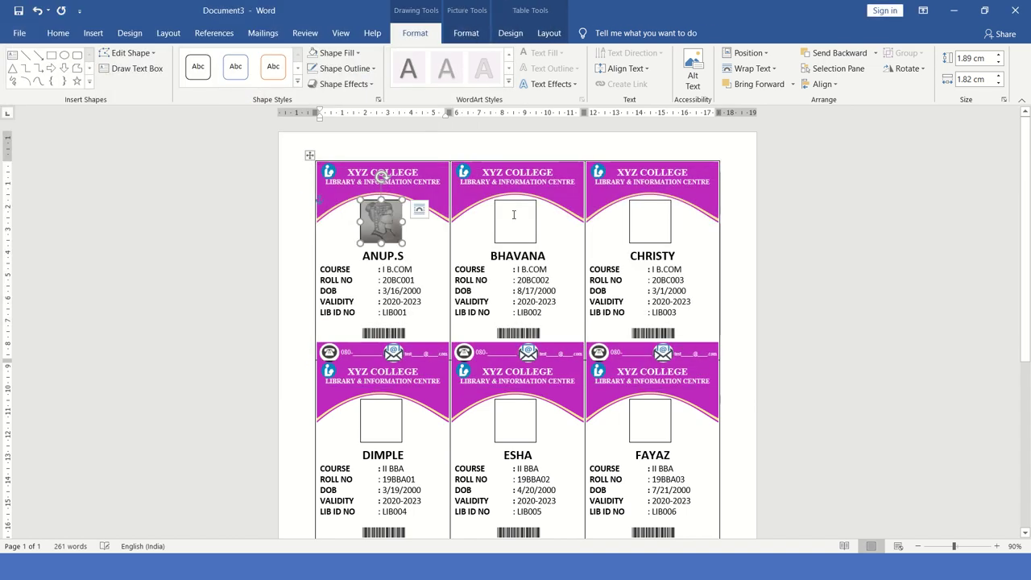
Fill BHAVANA's photo box with image 14.
{"action": "left_click", "coordinate": [514, 215]}
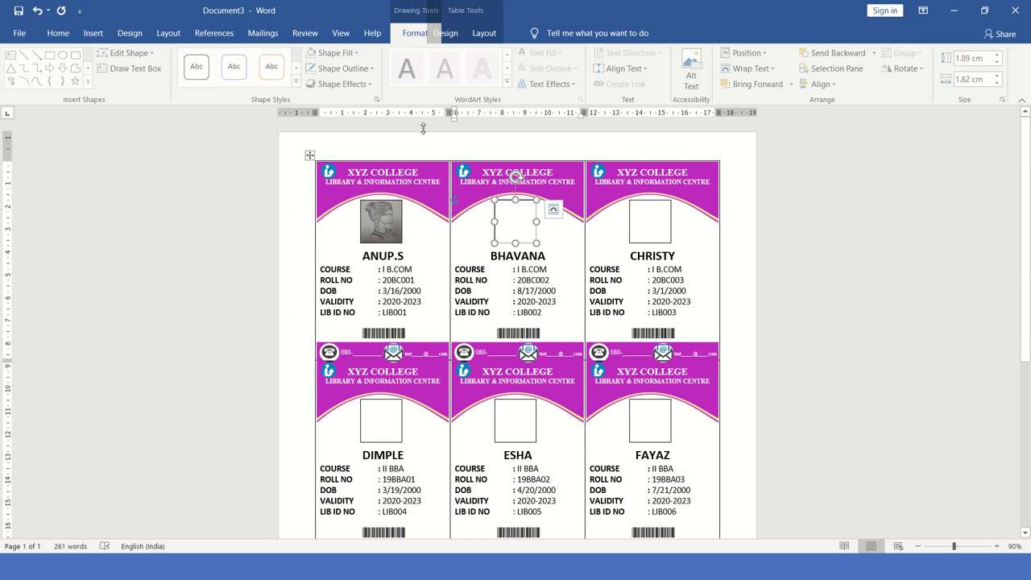
{"action": "left_click", "coordinate": [340, 52]}
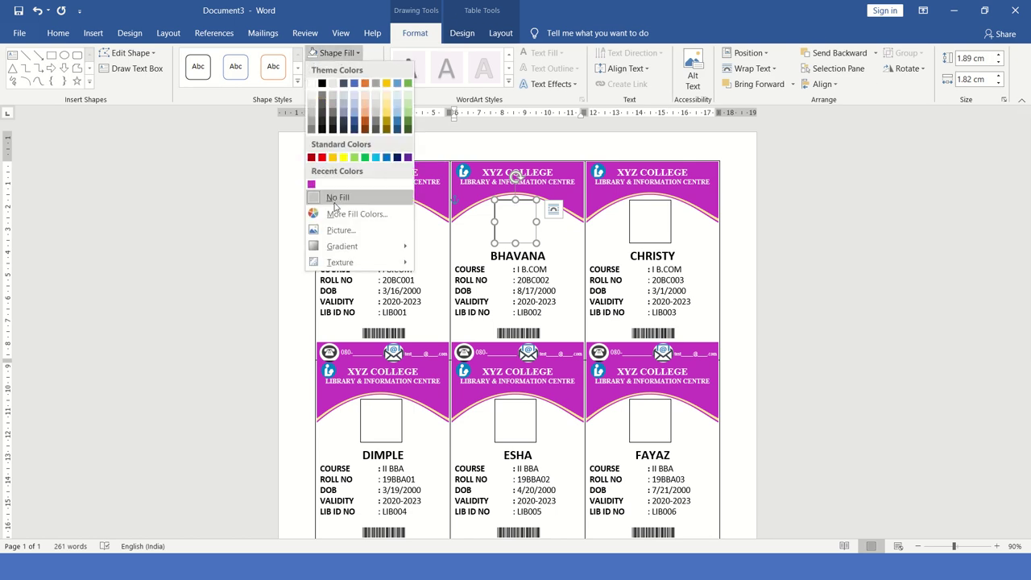
{"action": "left_click", "coordinate": [340, 229]}
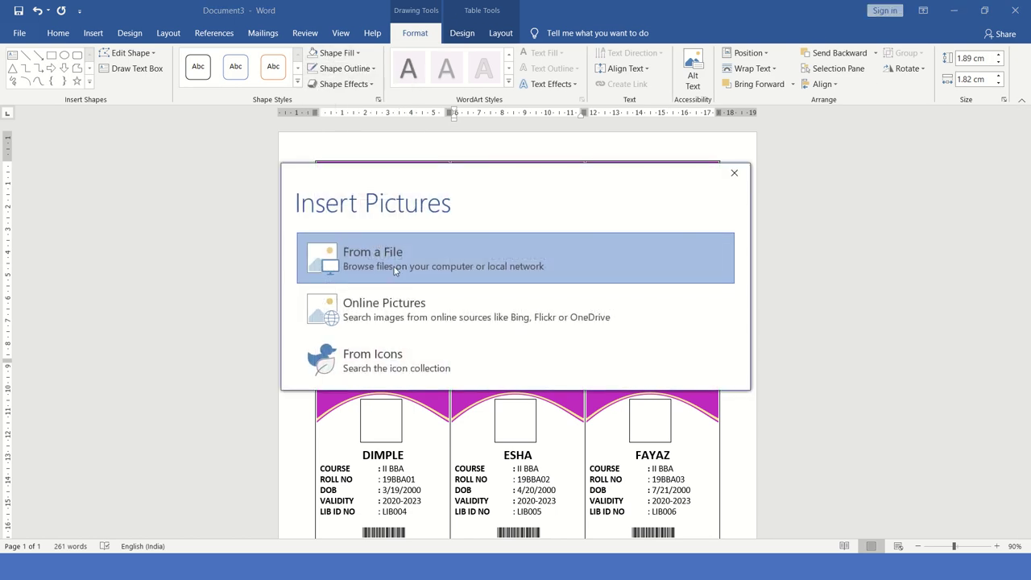
{"action": "left_click", "coordinate": [395, 271]}
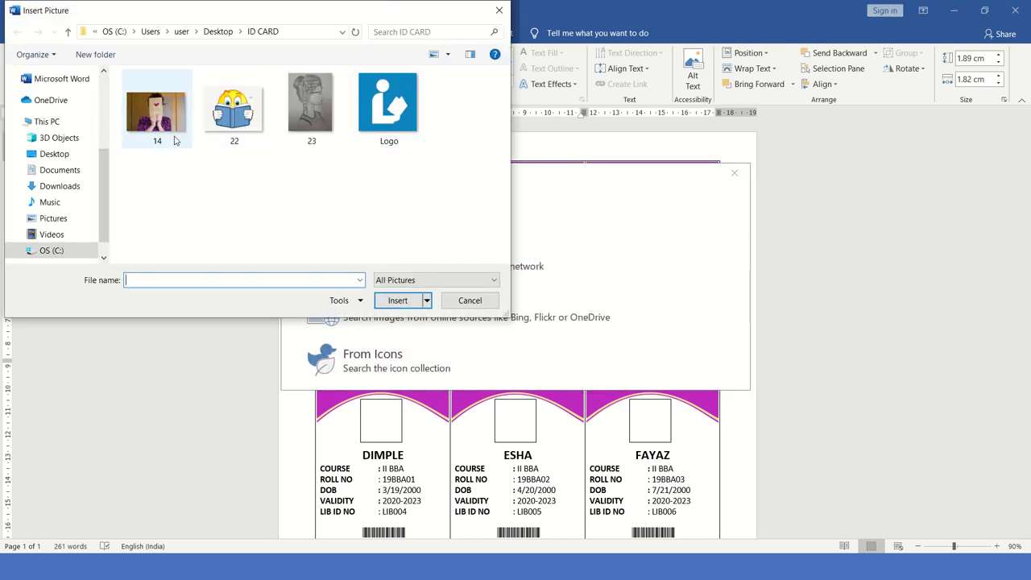
{"action": "left_click", "coordinate": [155, 129]}
{"action": "left_click", "coordinate": [398, 300]}
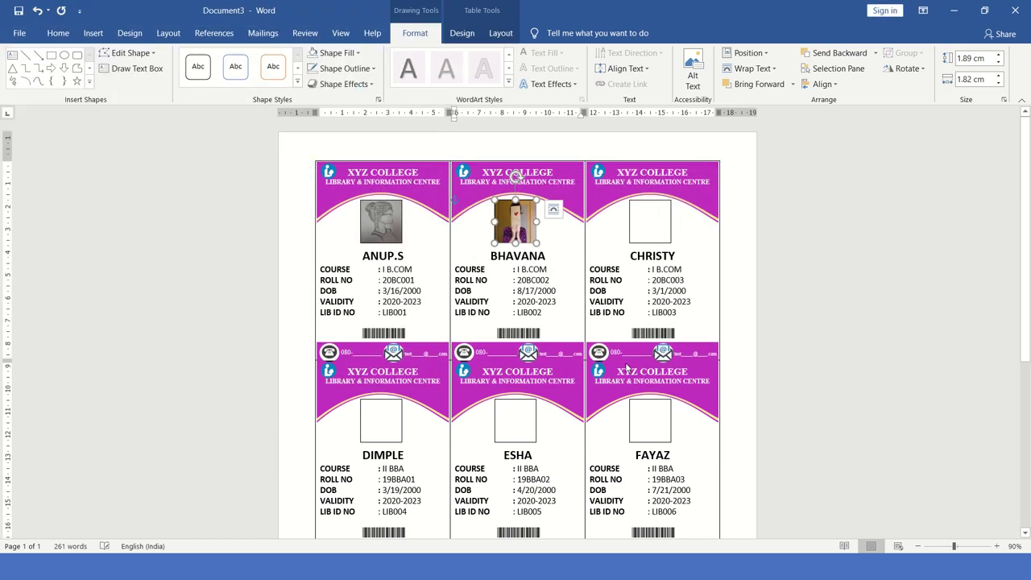
Fill CHRISTY's photo box with image 22.
{"action": "left_click", "coordinate": [657, 210]}
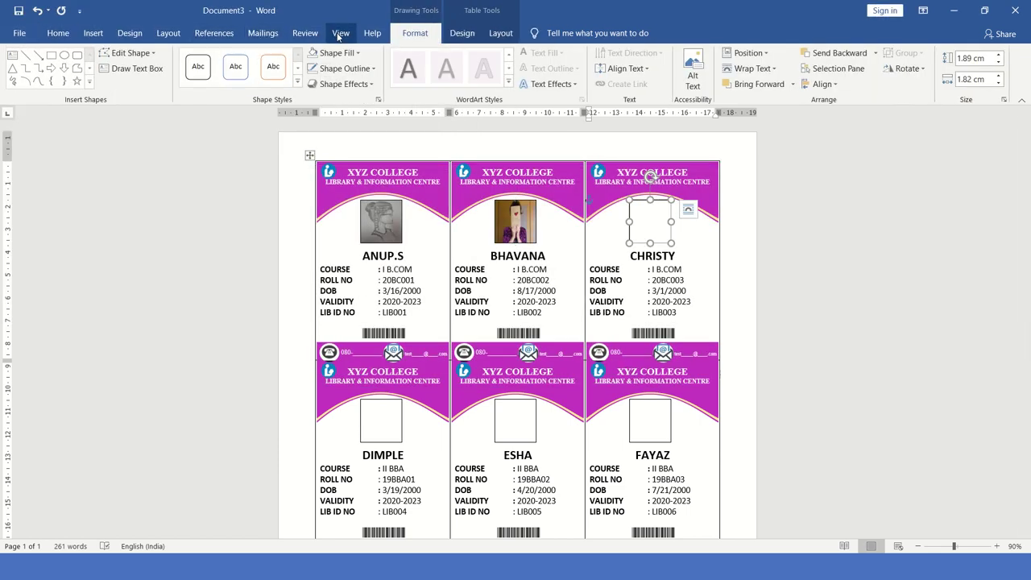
{"action": "left_click", "coordinate": [336, 52]}
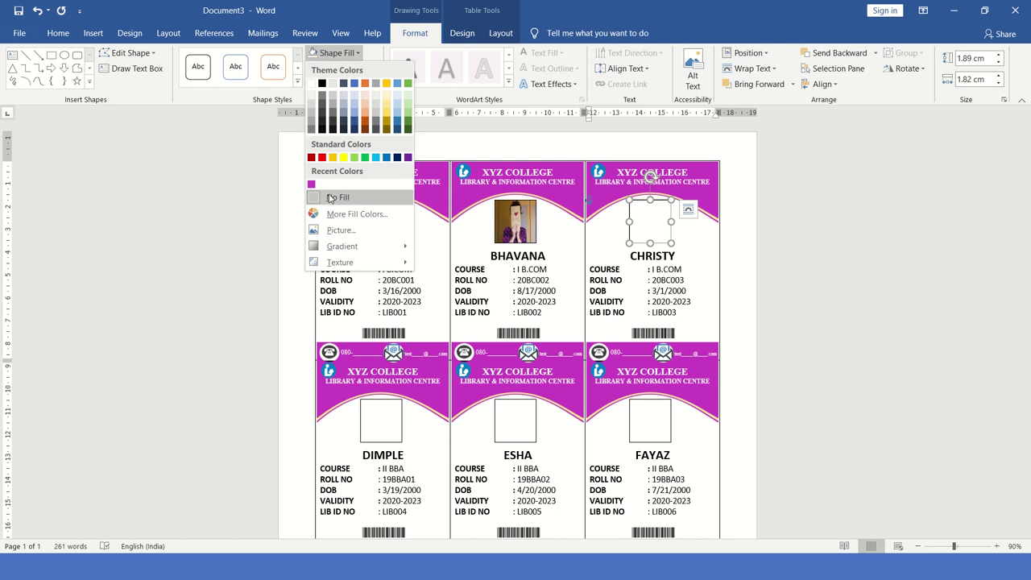
{"action": "left_click", "coordinate": [339, 232]}
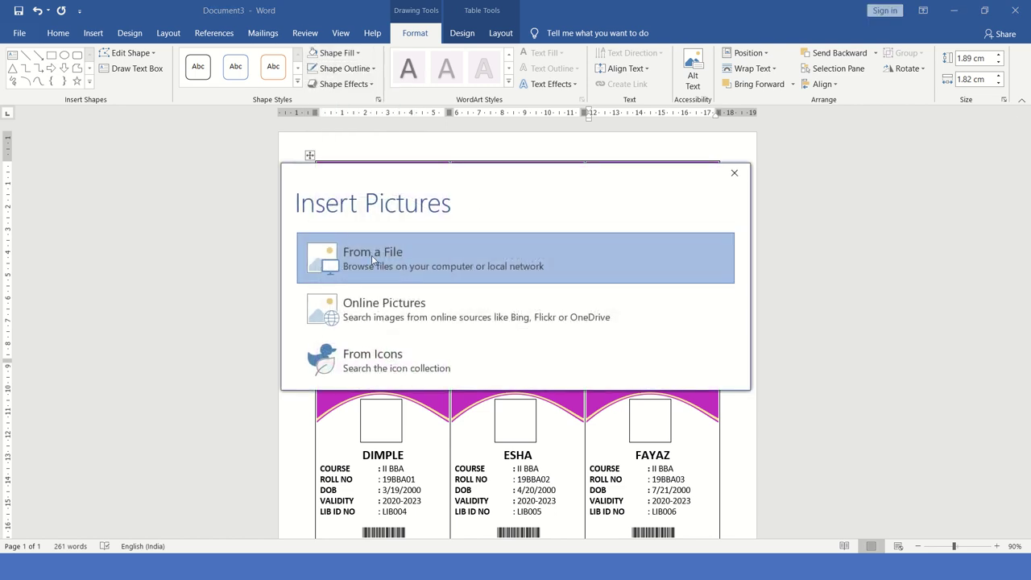
{"action": "left_click", "coordinate": [373, 258]}
{"action": "left_click", "coordinate": [244, 121]}
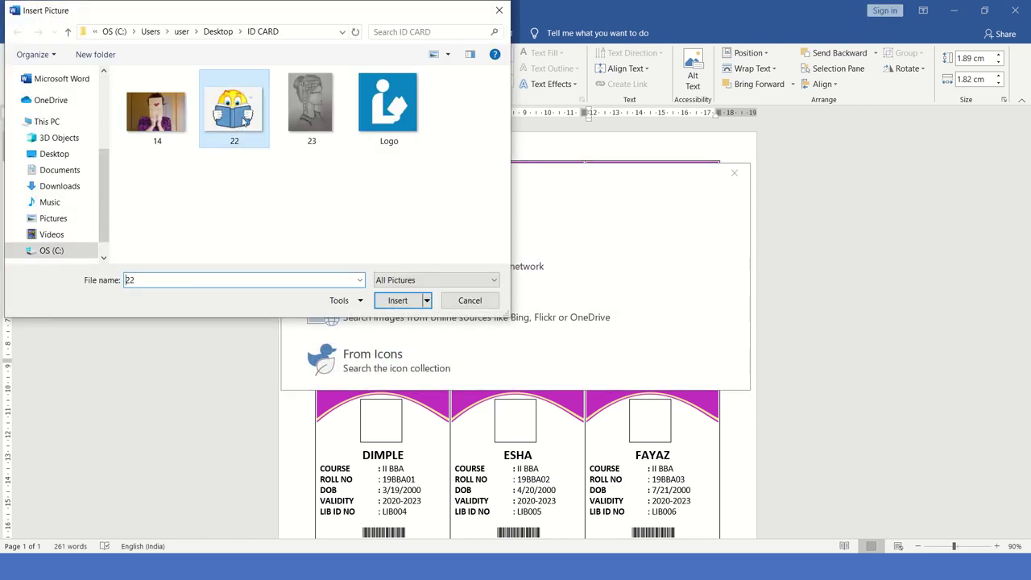
{"action": "left_click", "coordinate": [392, 301]}
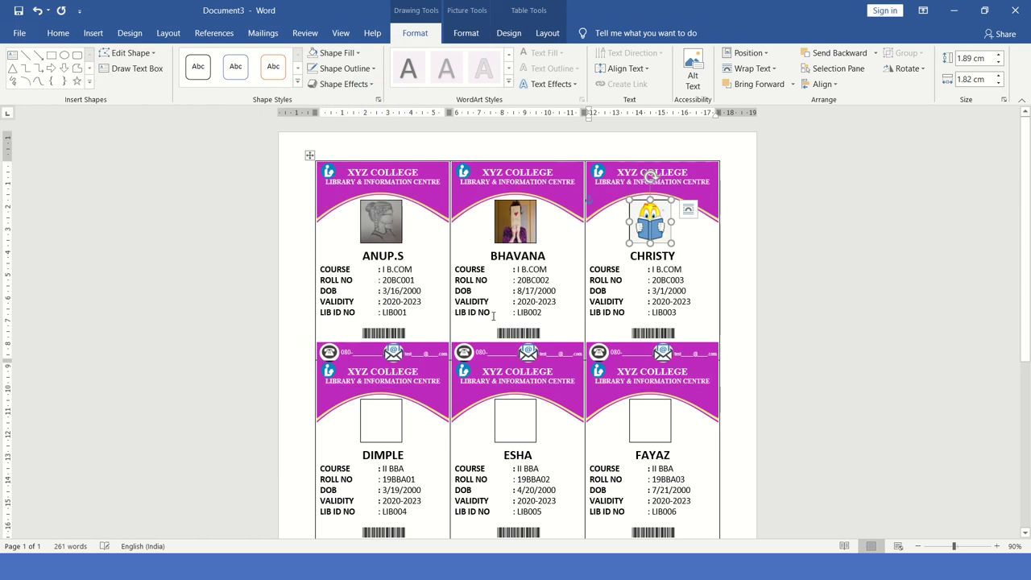
{"action": "scroll", "coordinate": [496, 319], "scroll_direction": "down", "scroll_amount": 2}
{"action": "scroll", "coordinate": [496, 319], "scroll_direction": "down", "scroll_amount": 2}
{"action": "scroll", "coordinate": [500, 322], "scroll_direction": "down", "scroll_amount": 2}
{"action": "scroll", "coordinate": [500, 323], "scroll_direction": "up", "scroll_amount": 4}
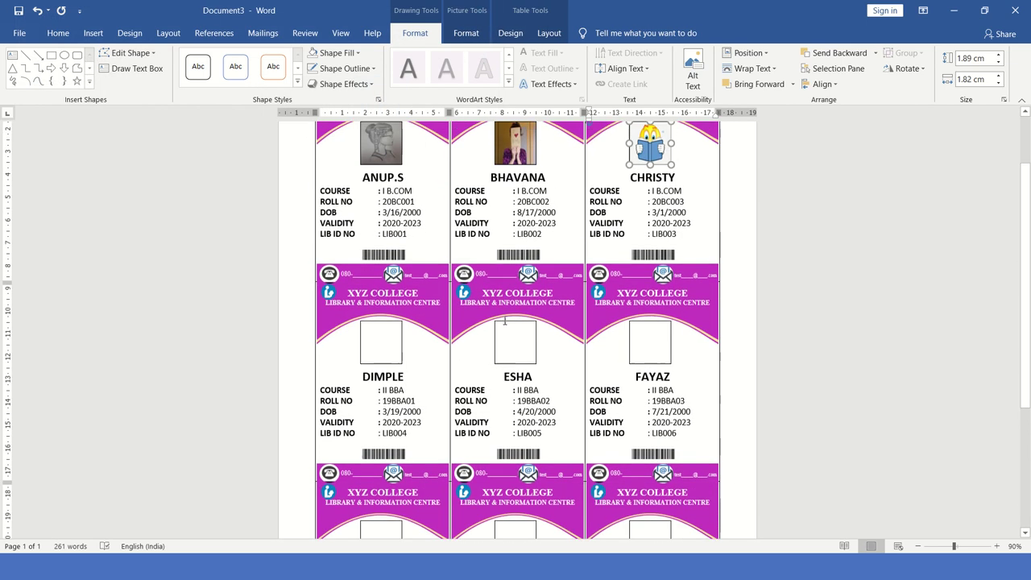
{"action": "scroll", "coordinate": [491, 290], "scroll_direction": "up", "scroll_amount": 2}
{"action": "double_click", "coordinate": [490, 257]}
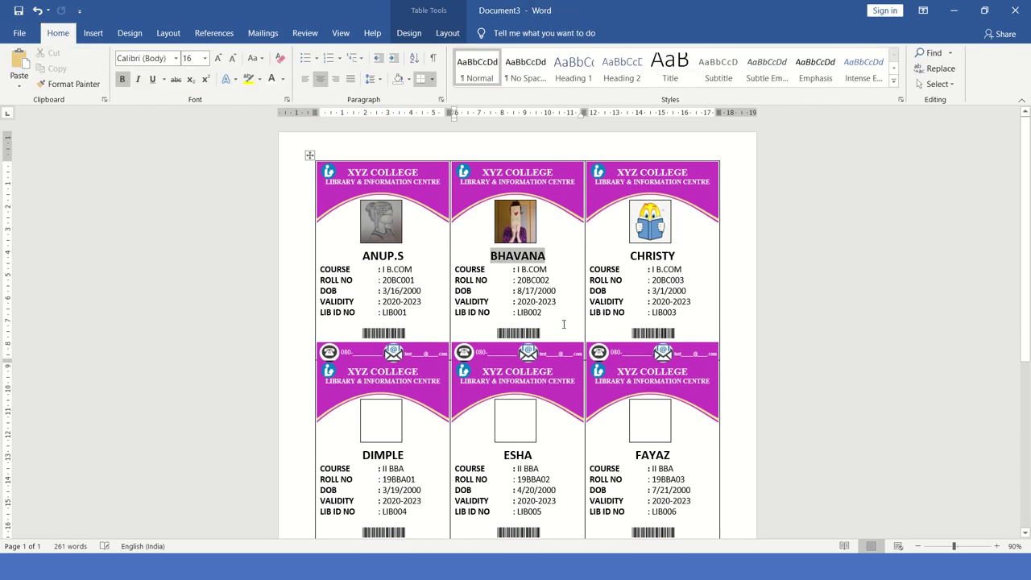
Review the lower GRACE row of cards, then switch to the PowerPoint ID-card slide show.
{"action": "left_click", "coordinate": [564, 324]}
{"action": "scroll", "coordinate": [564, 322], "scroll_direction": "down", "scroll_amount": 2}
{"action": "scroll", "coordinate": [564, 322], "scroll_direction": "down", "scroll_amount": 4}
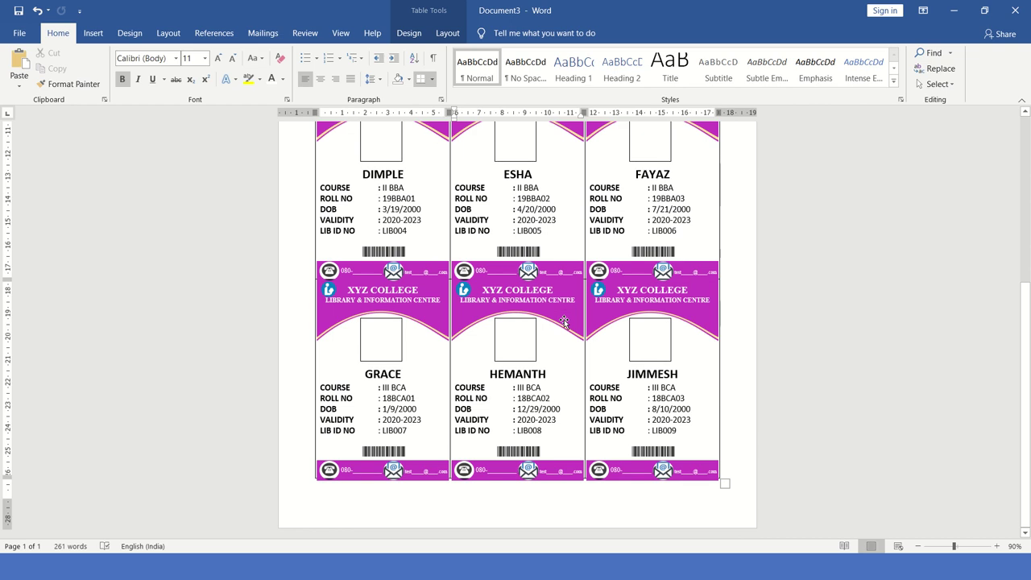
{"action": "key", "text": "alt+Tab"}
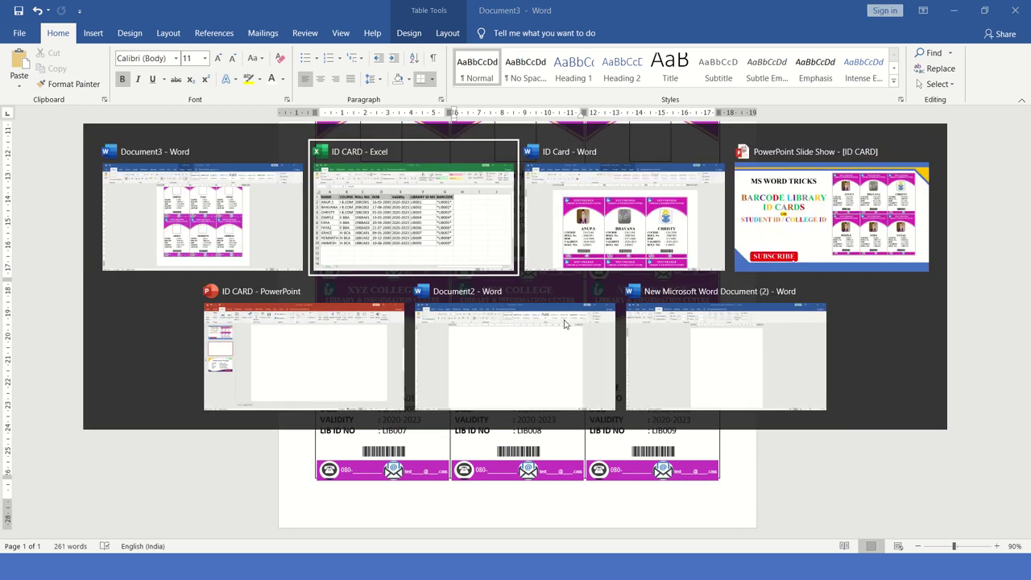
{"action": "key", "text": "Tab"}
{"action": "key", "text": "Tab"}
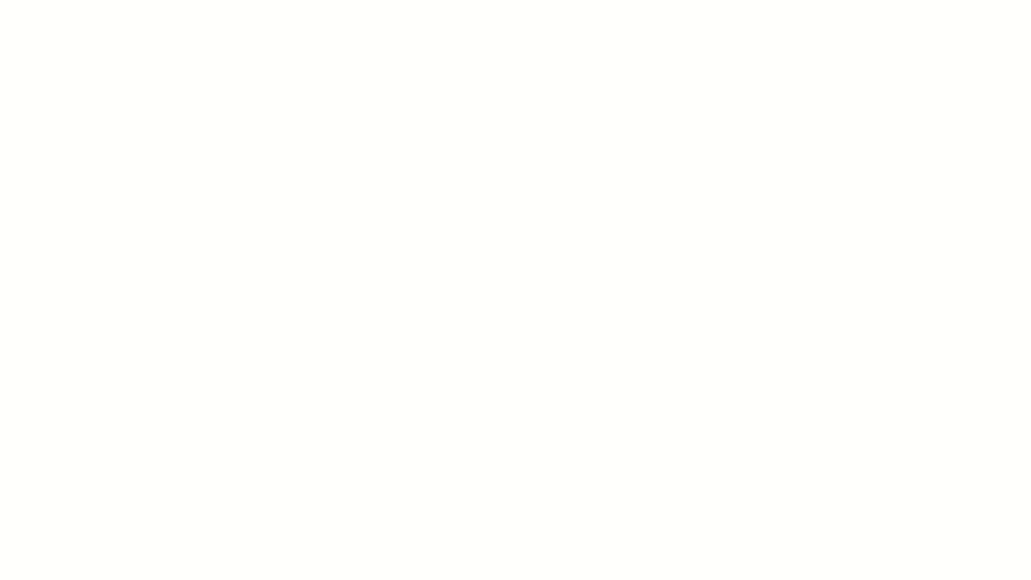